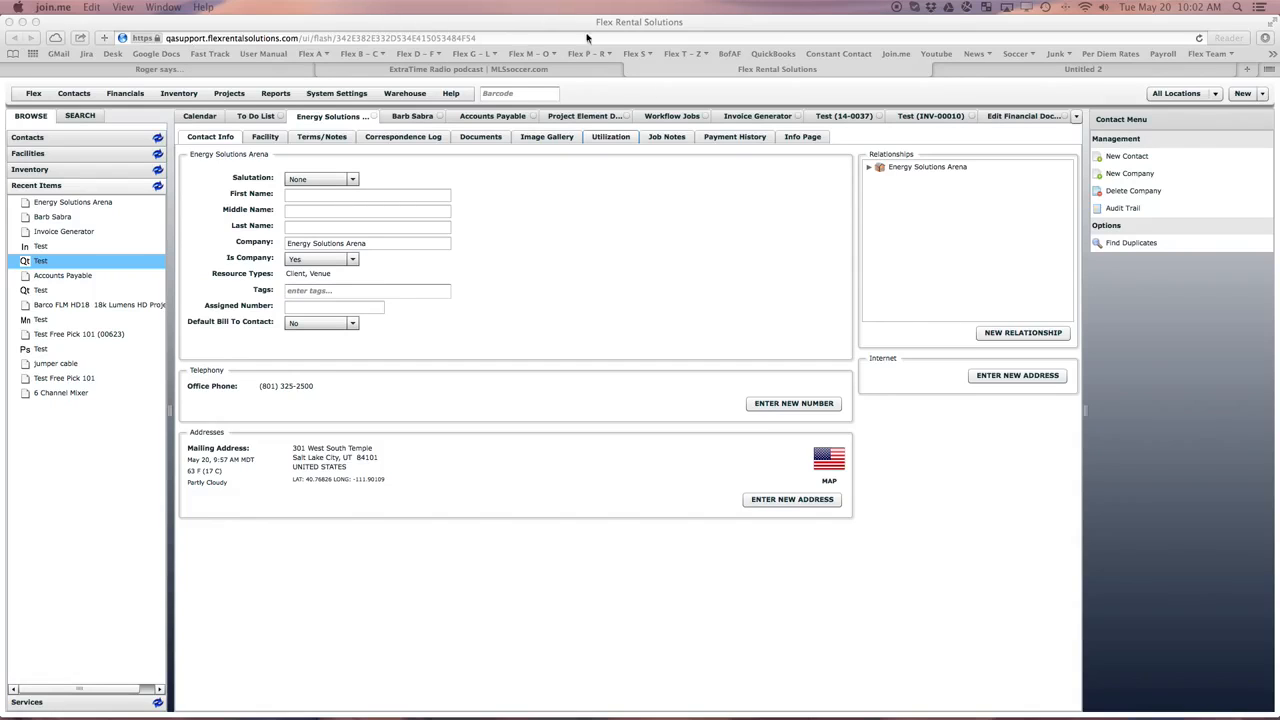
- View the Test quote and the contact associations in the Quote project element definition
left_click(838, 116)
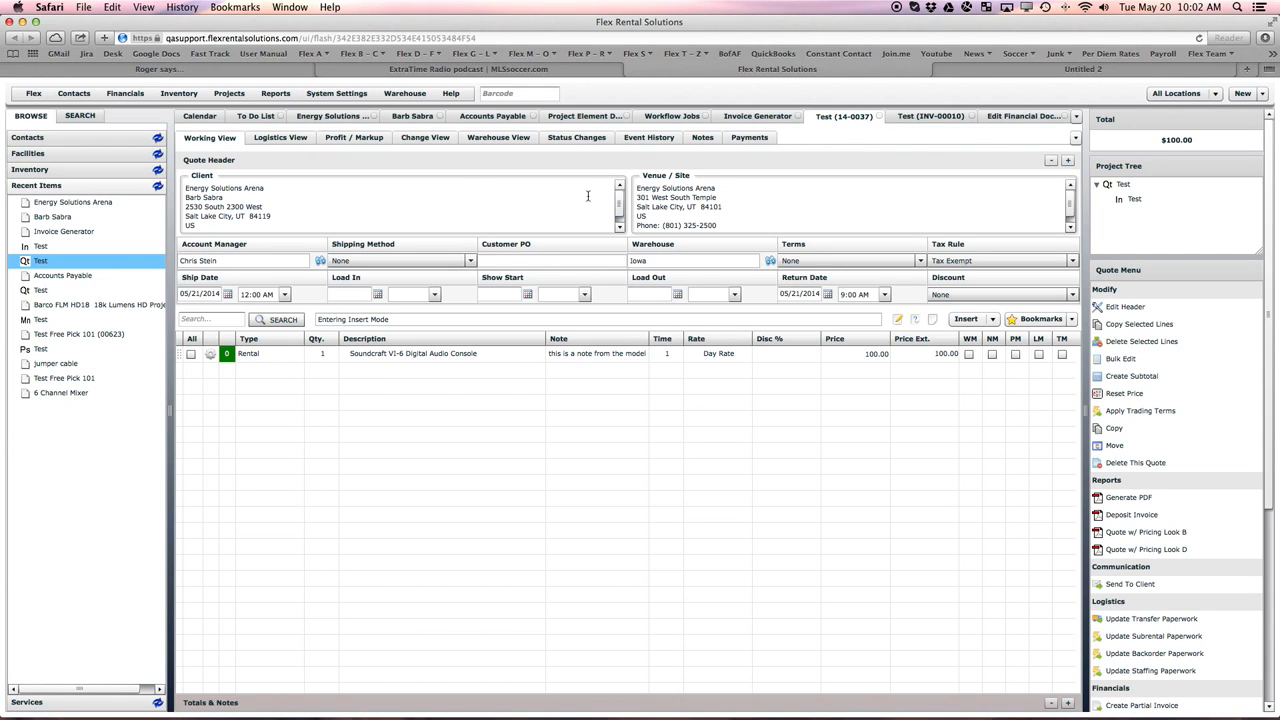
left_click(239, 94)
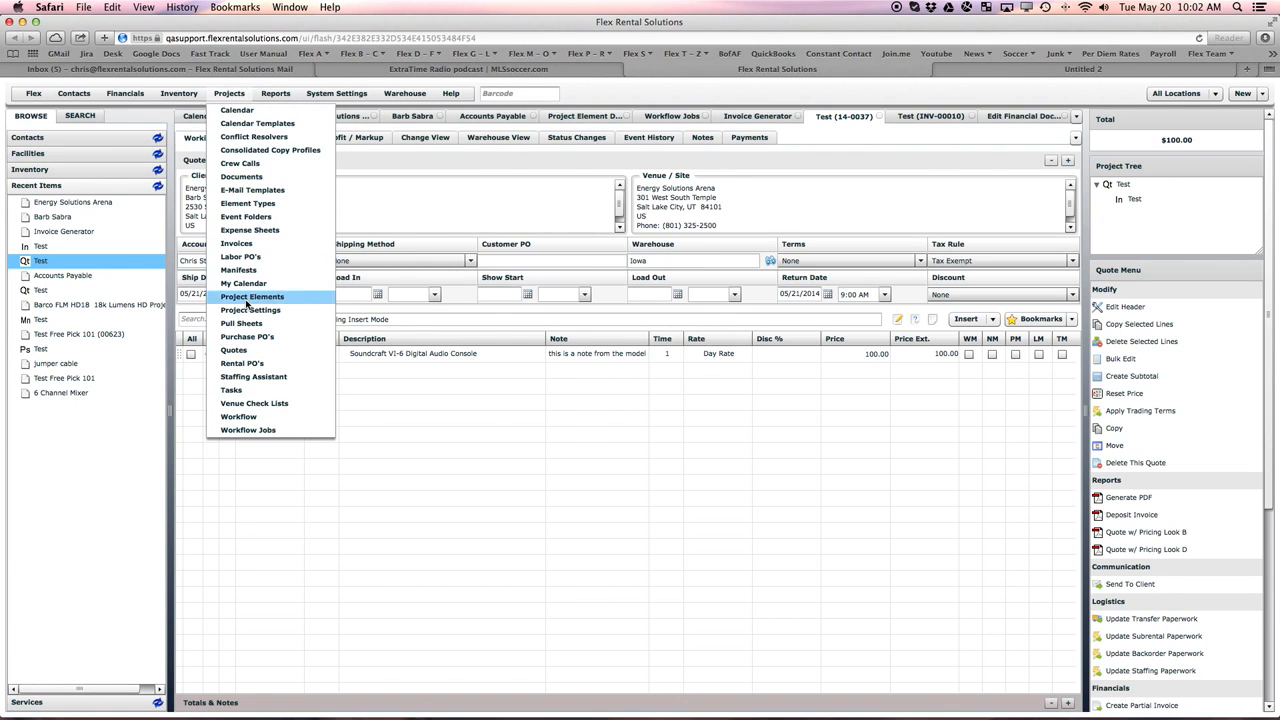
left_click(252, 296)
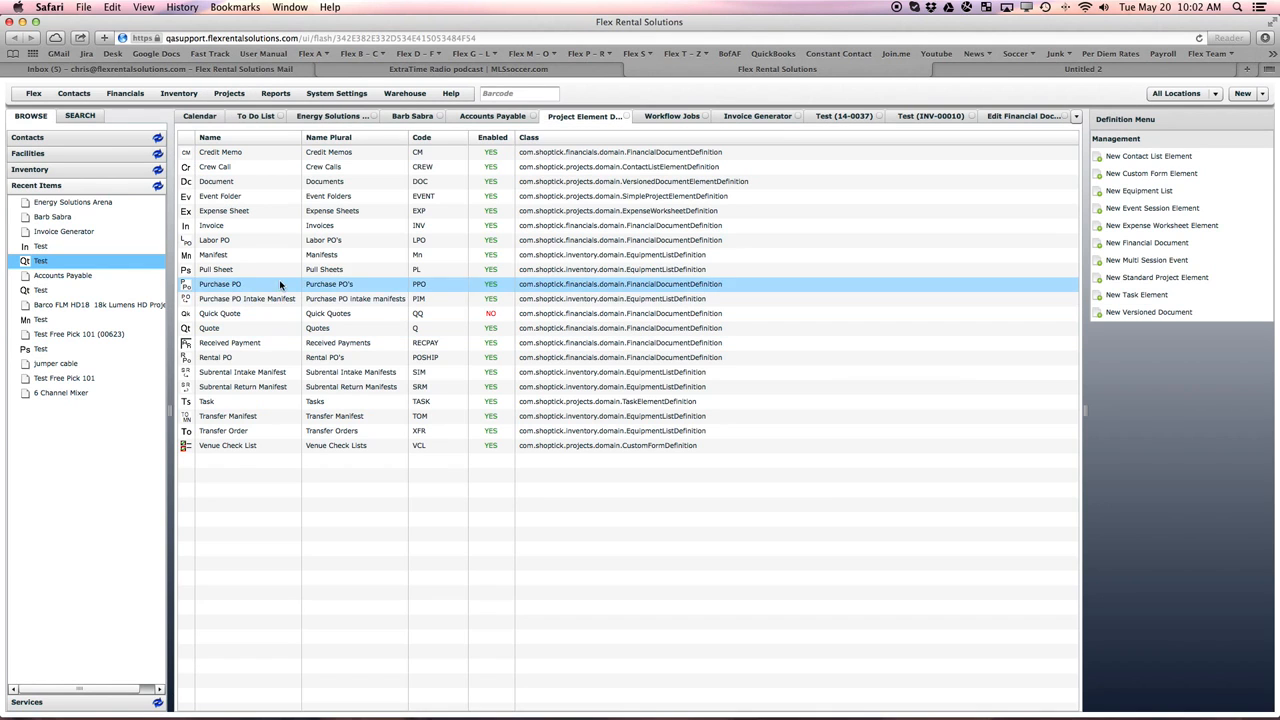
double_click(206, 329)
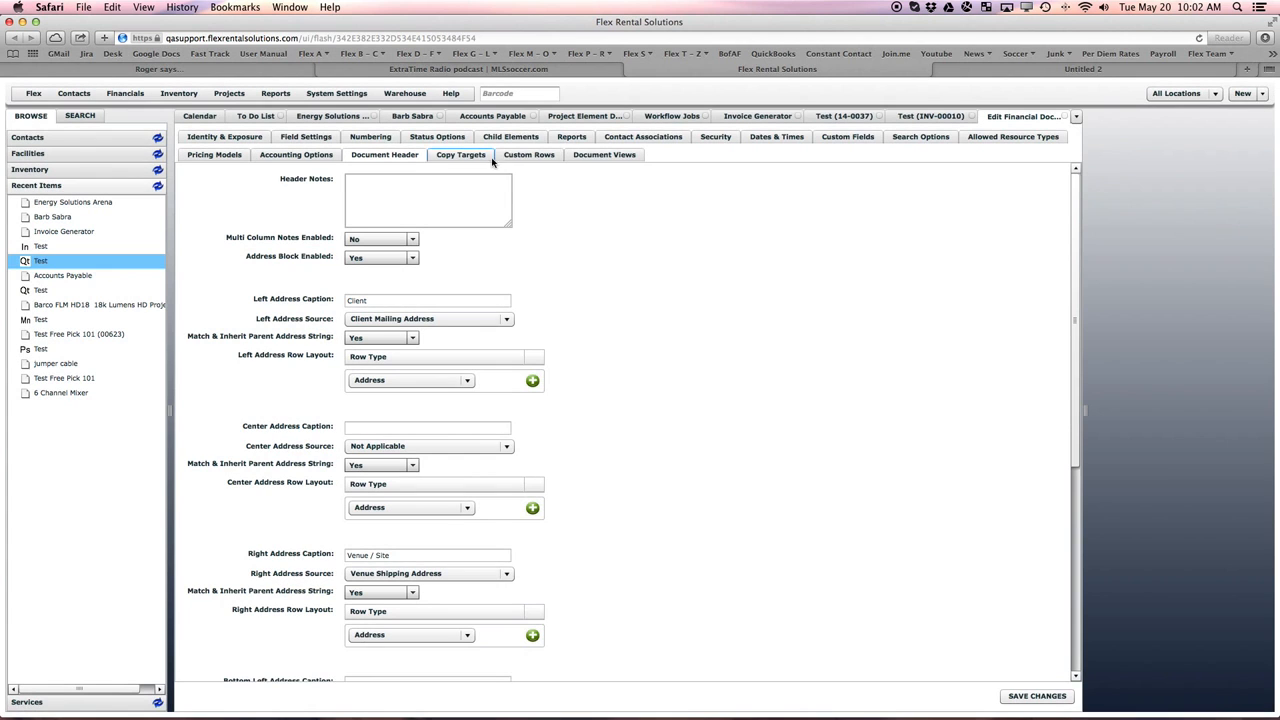
left_click(633, 138)
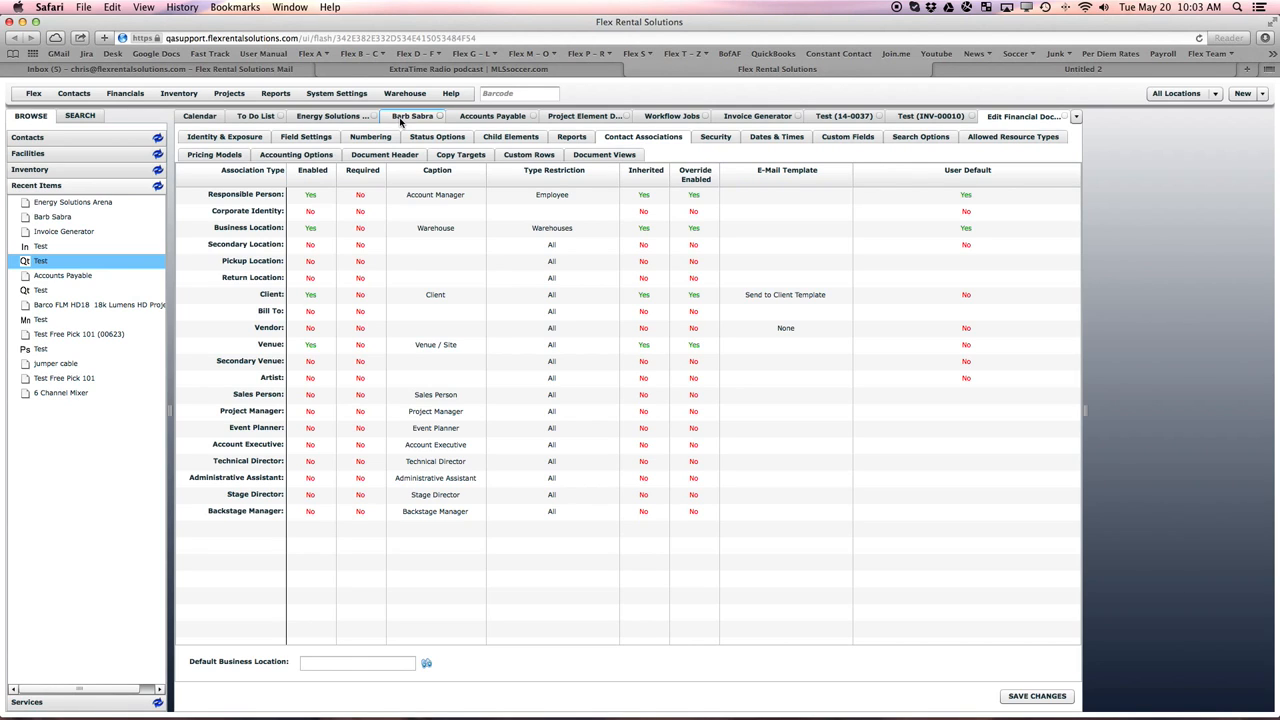
- Expand the Energy Solutions Arena employee relationships and open the client contact's record to view its mailing address
left_click(314, 116)
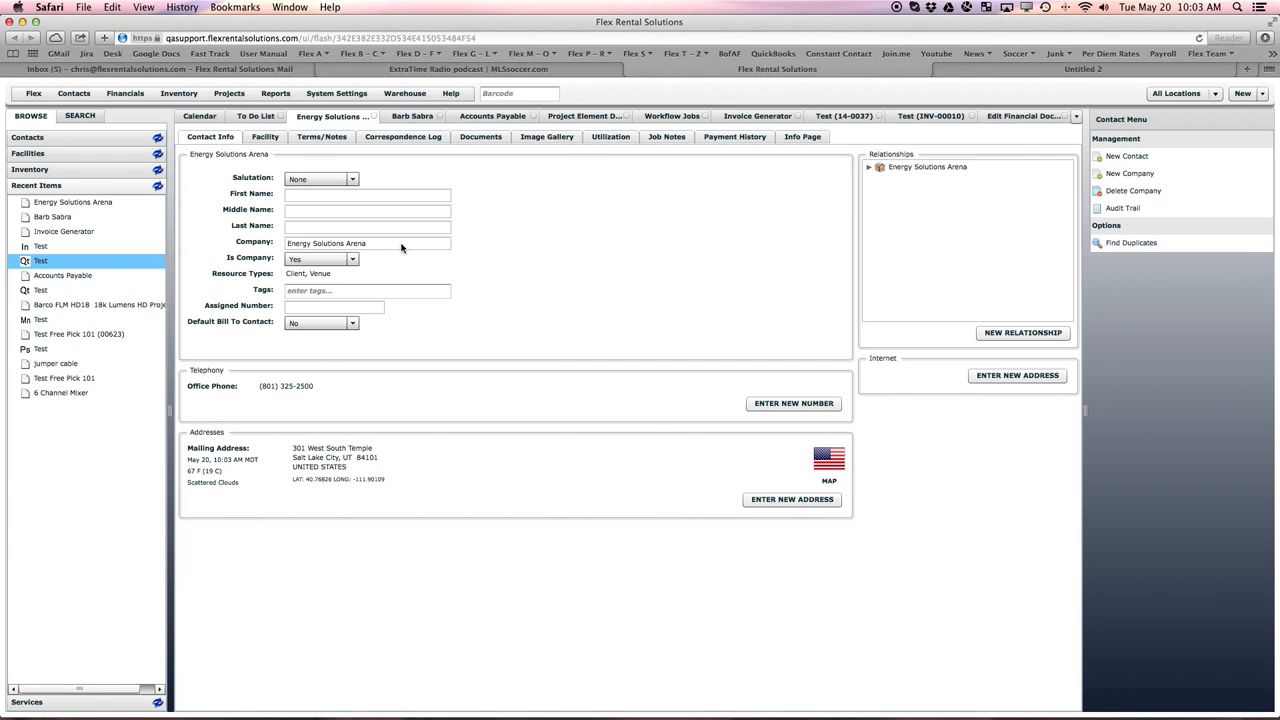
left_click(870, 168)
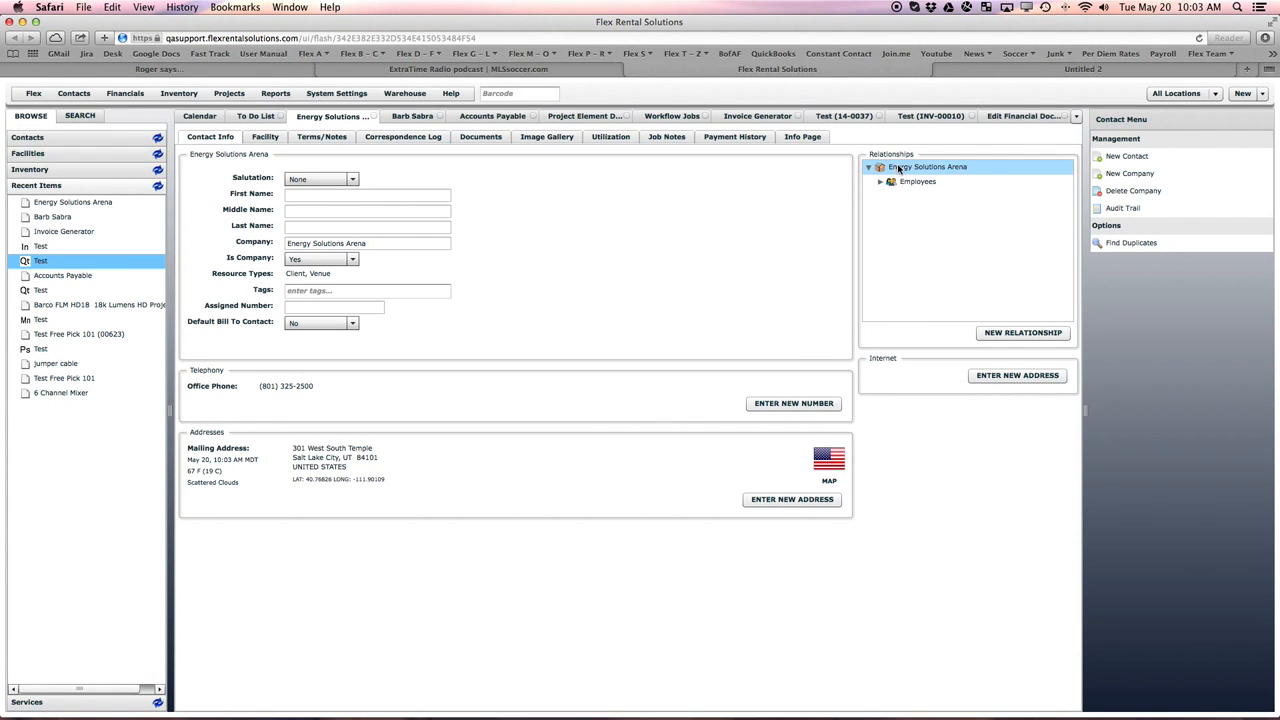
left_click(880, 183)
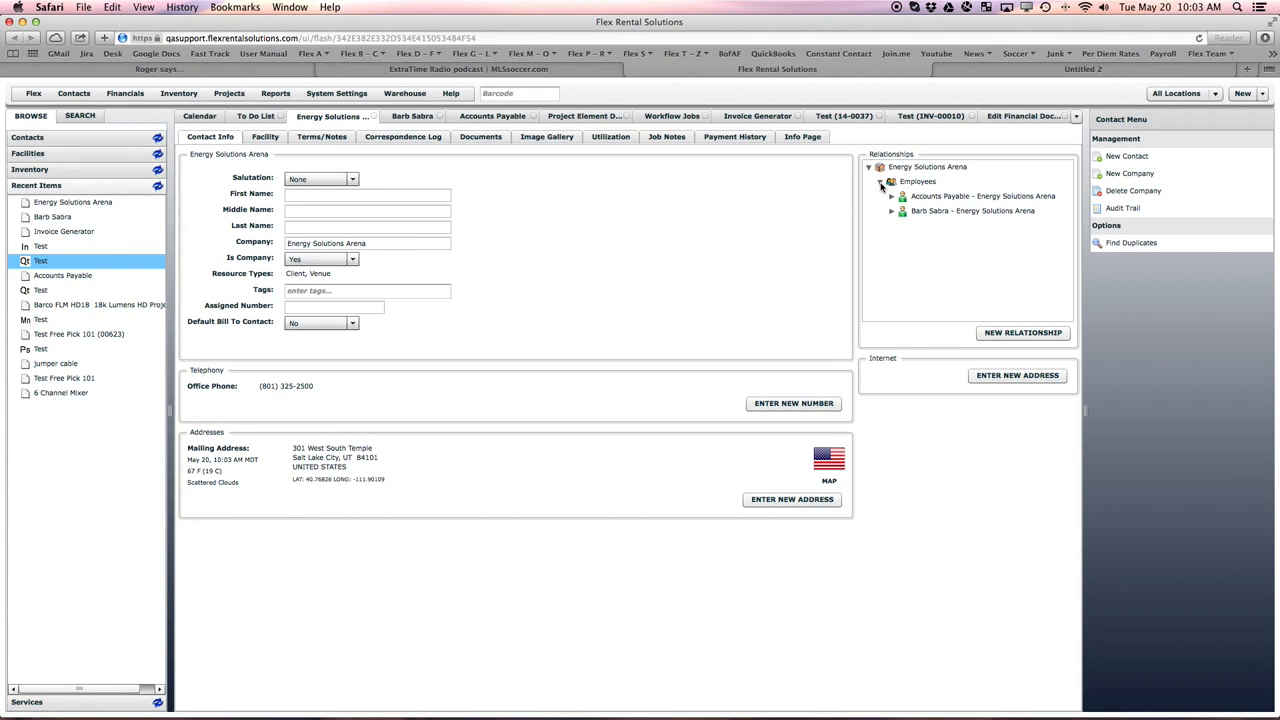
double_click(922, 212)
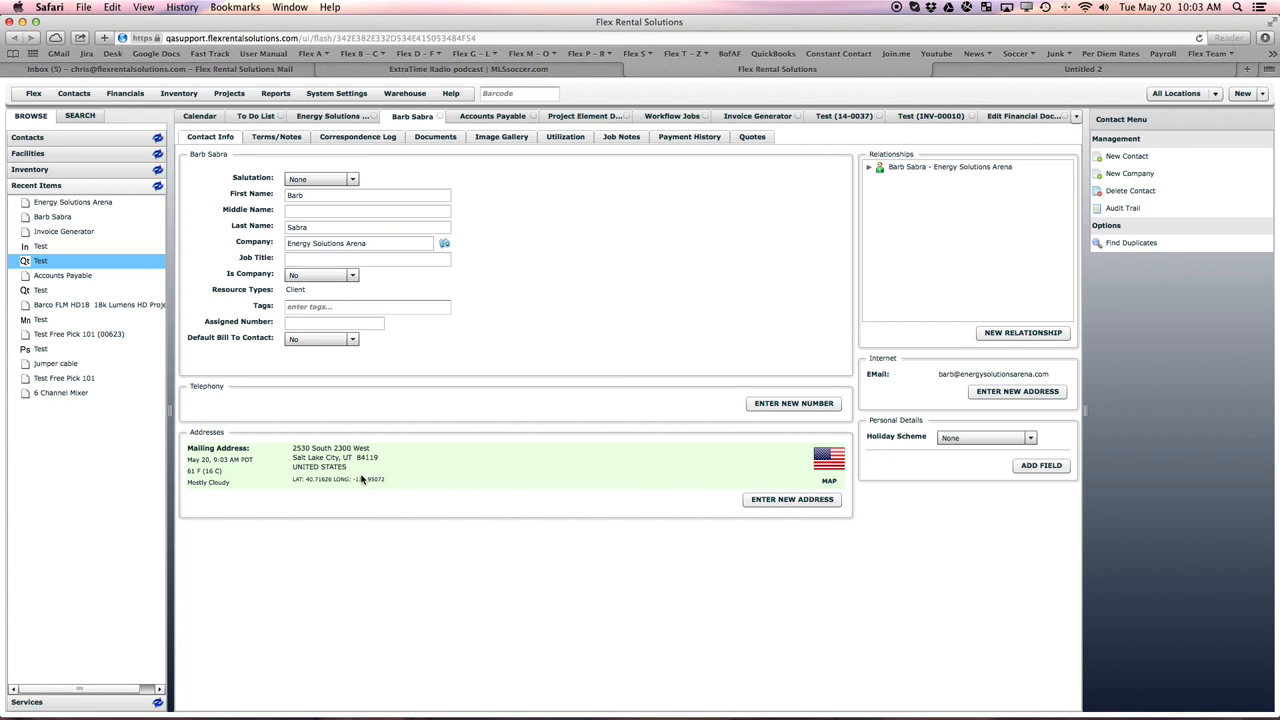
- Return to the Energy Solutions Arena relationships and open the Accounts Payable employee record to check its Default Bill To Contact setting
left_click(333, 116)
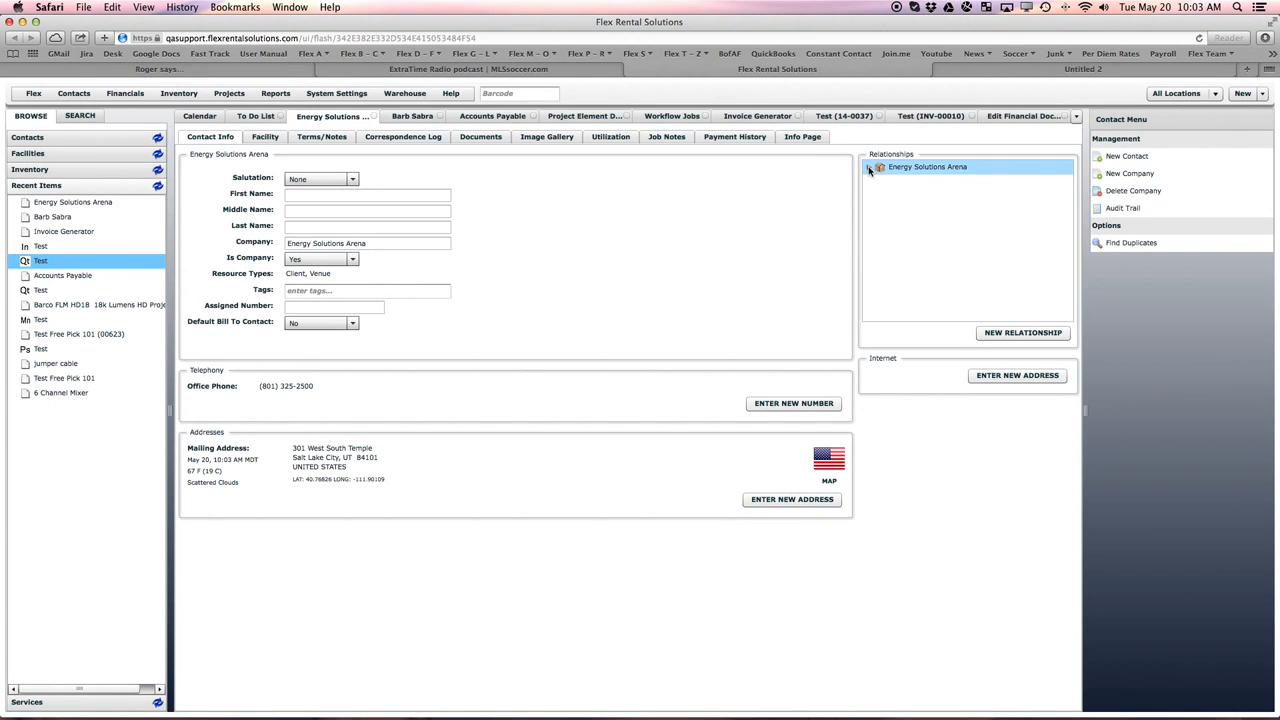
left_click(869, 168)
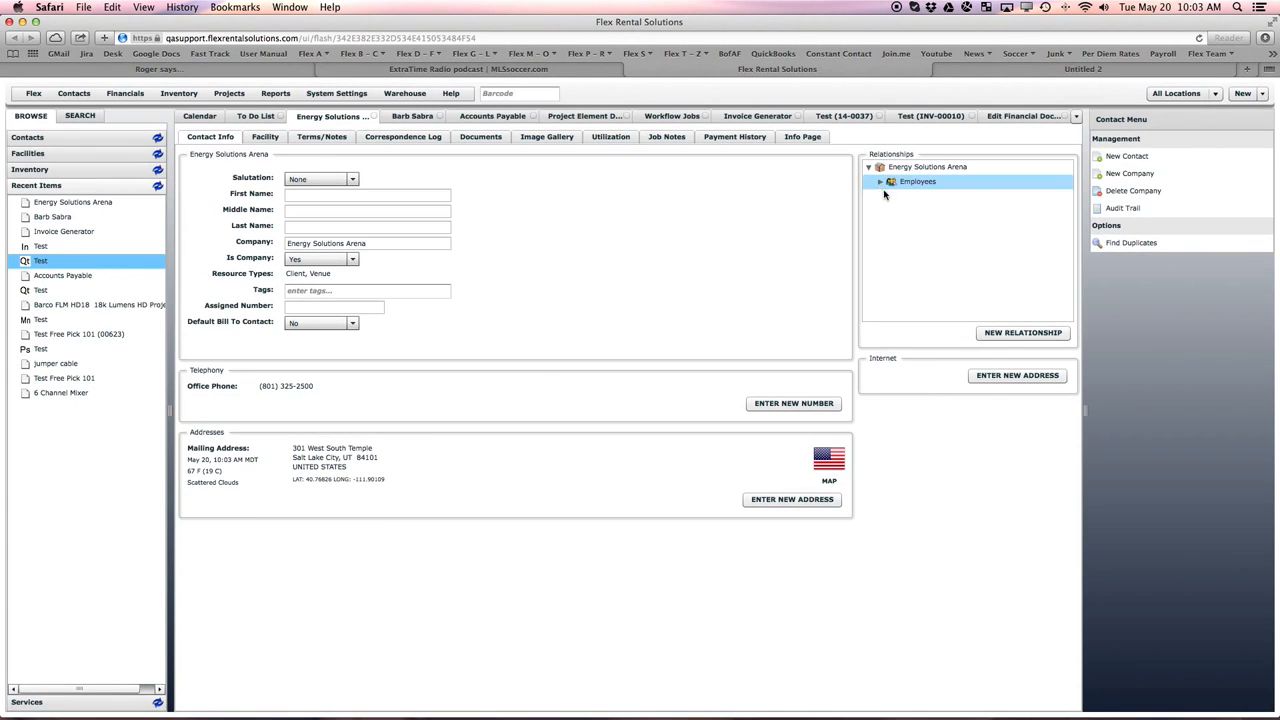
left_click(879, 183)
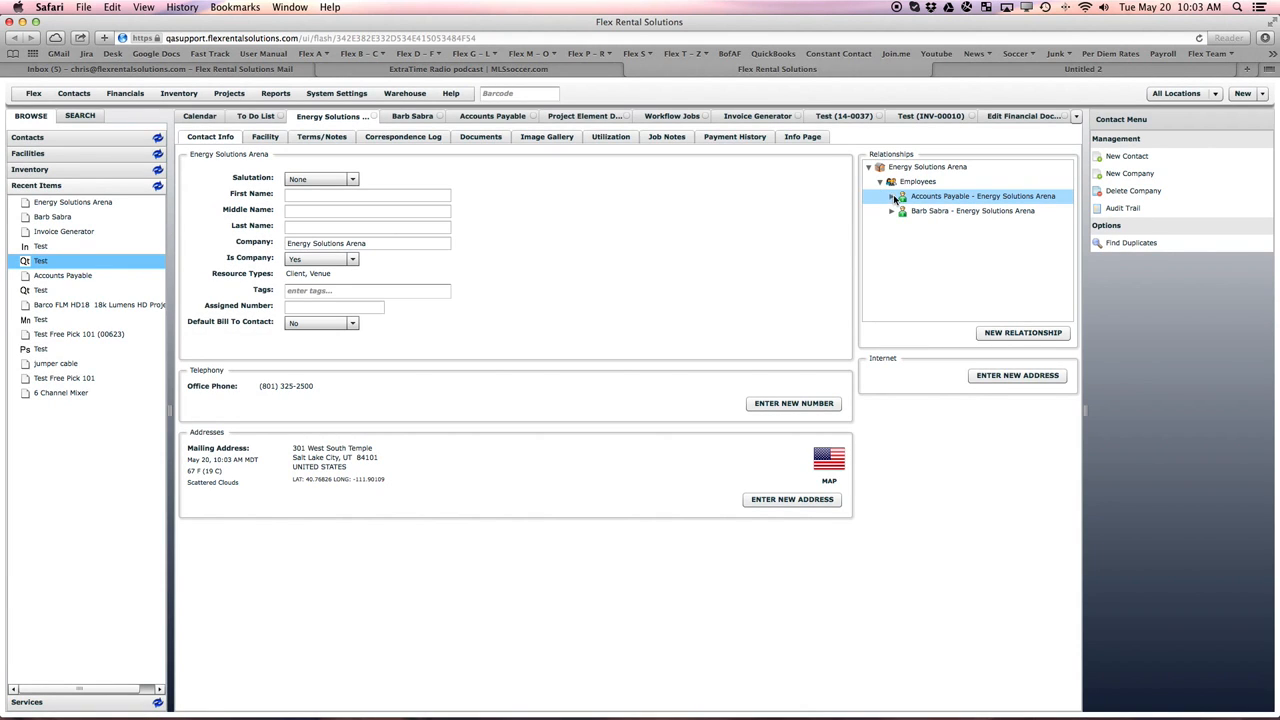
double_click(941, 197)
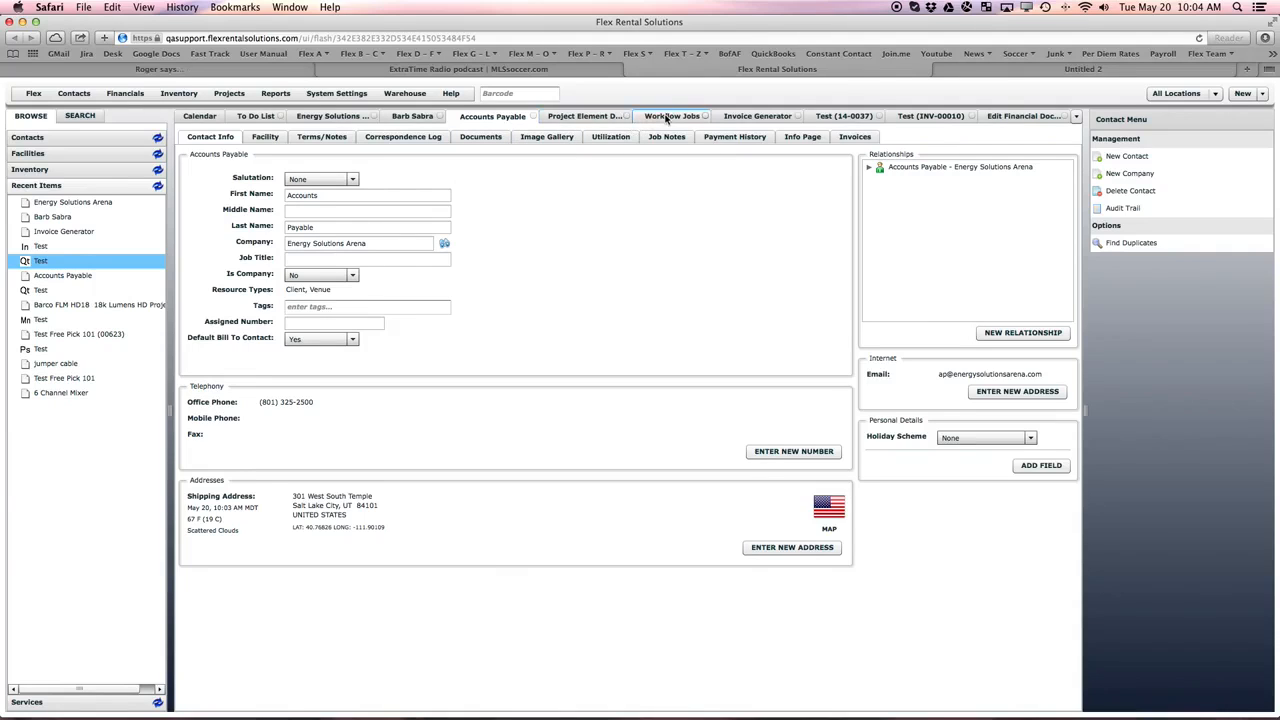
- Open the Invoice Generator workflow job and examine its Set Client To Bill To Contact option
left_click(228, 94)
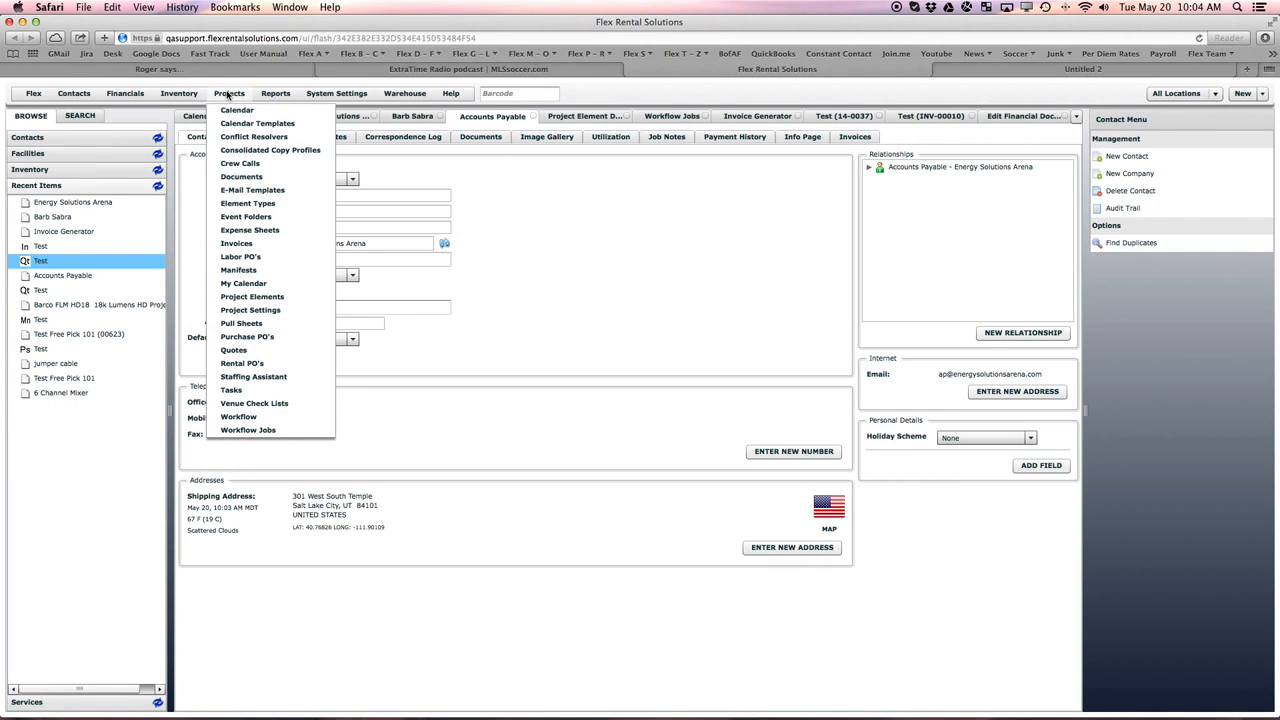
left_click(257, 432)
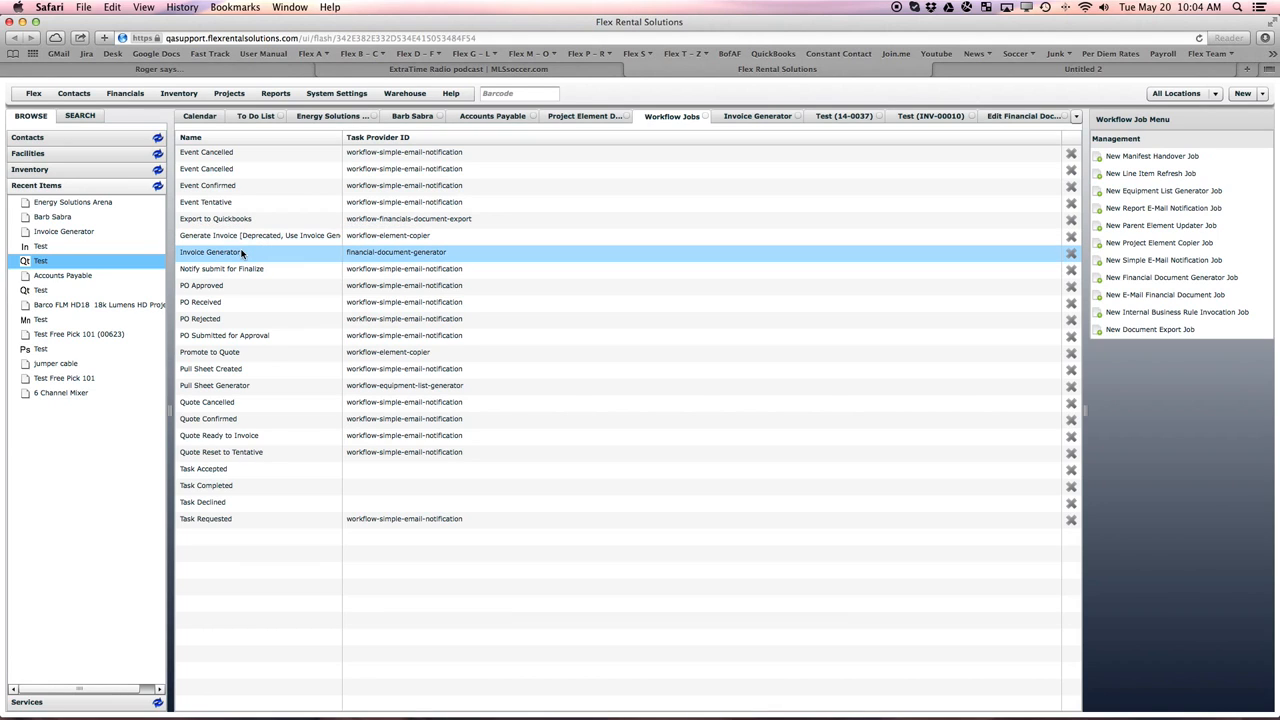
left_click(226, 256)
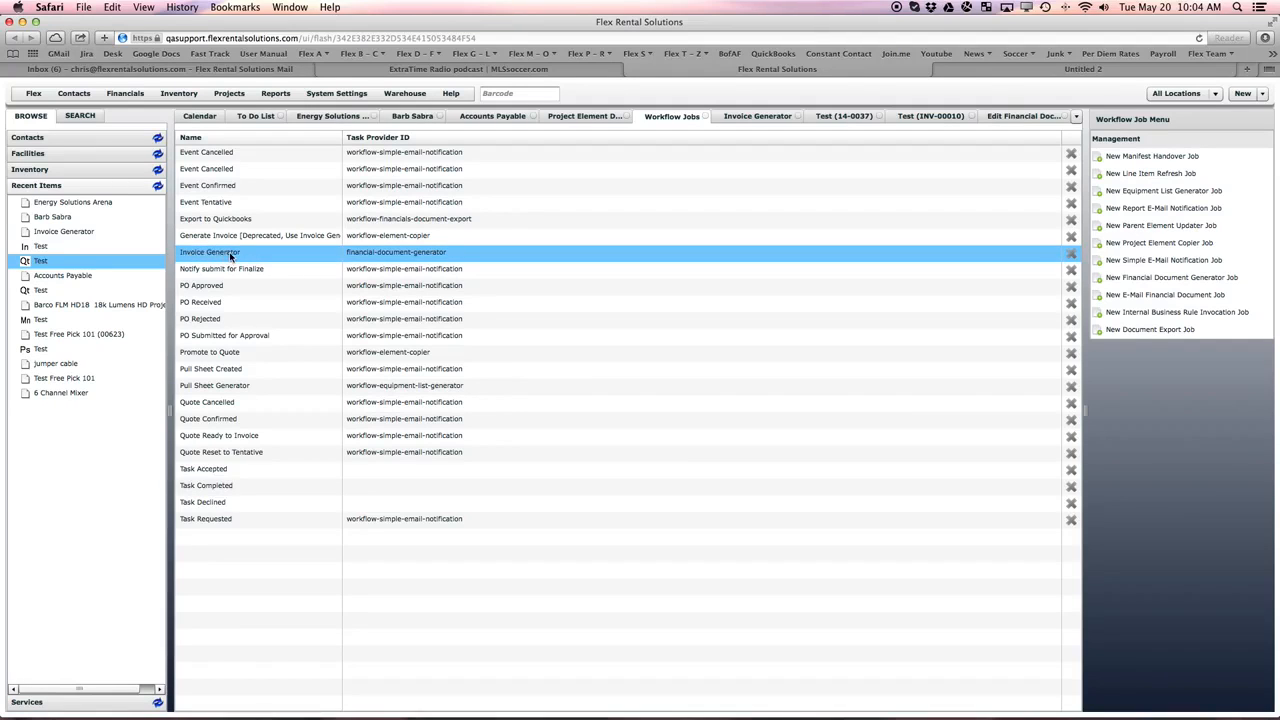
double_click(230, 256)
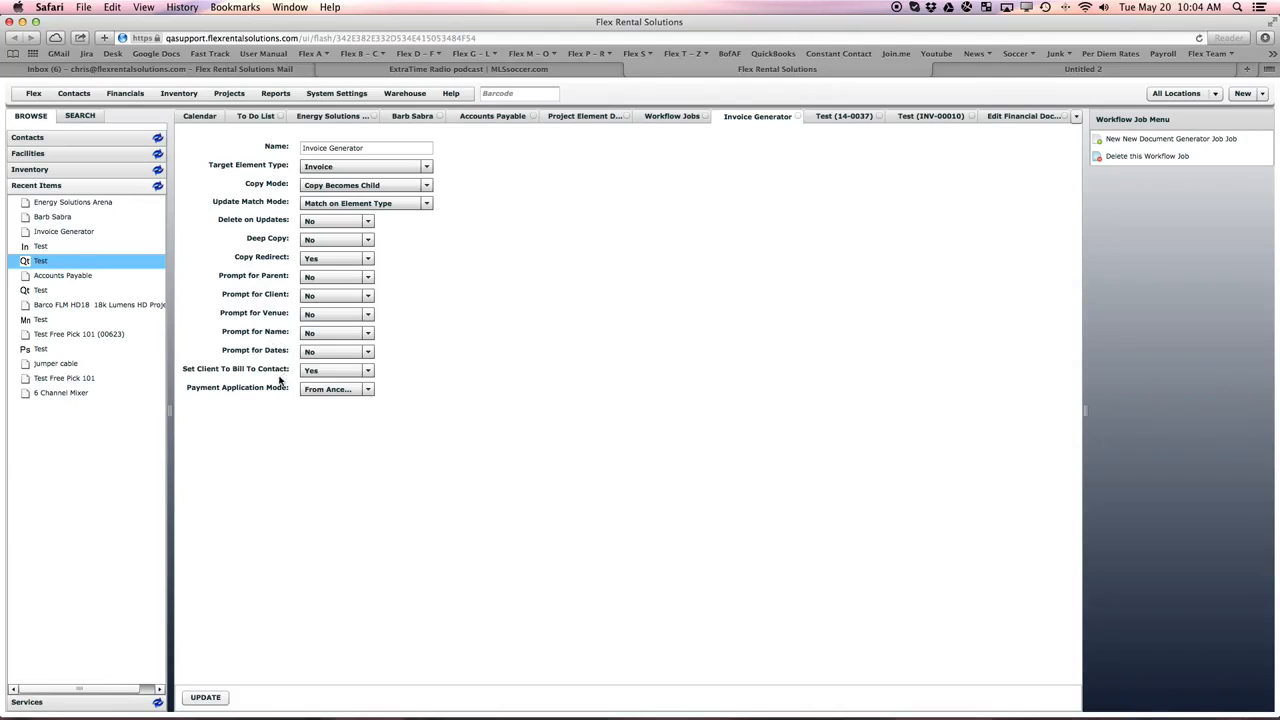
mouse_move(252, 375)
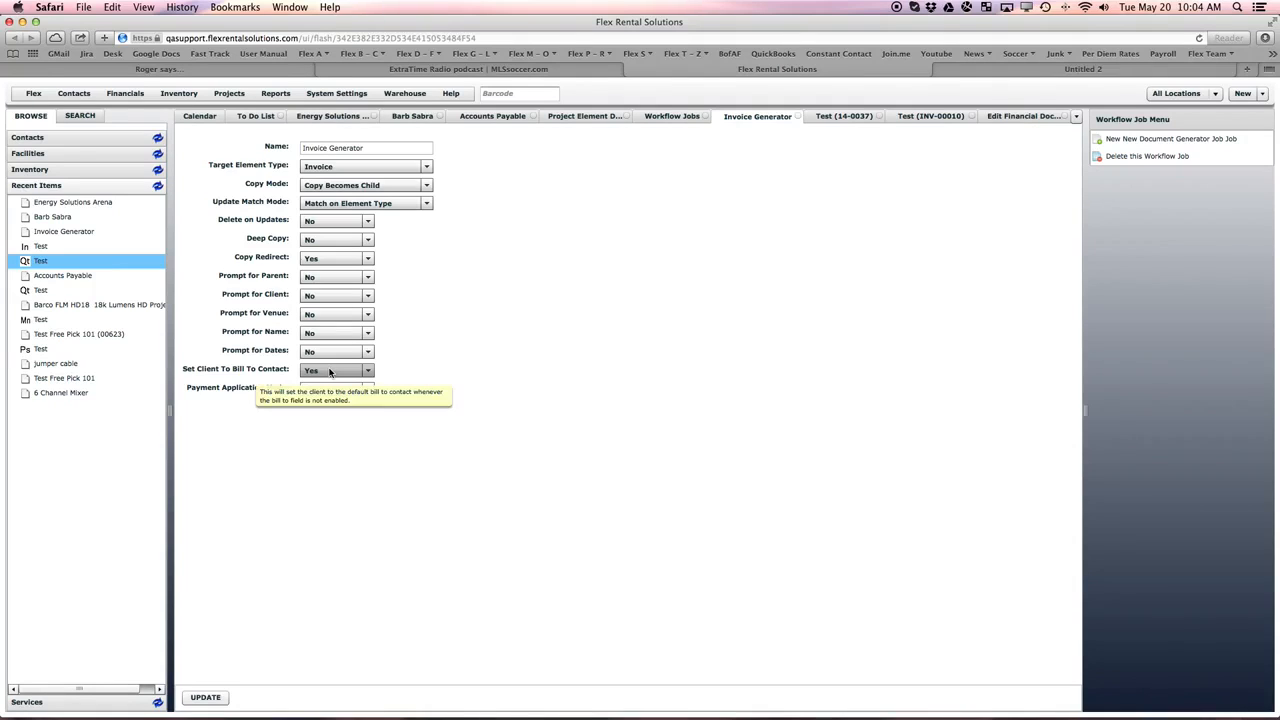
- Compare the client block of the Test quote with the client contact details on the Test invoice
left_click(821, 118)
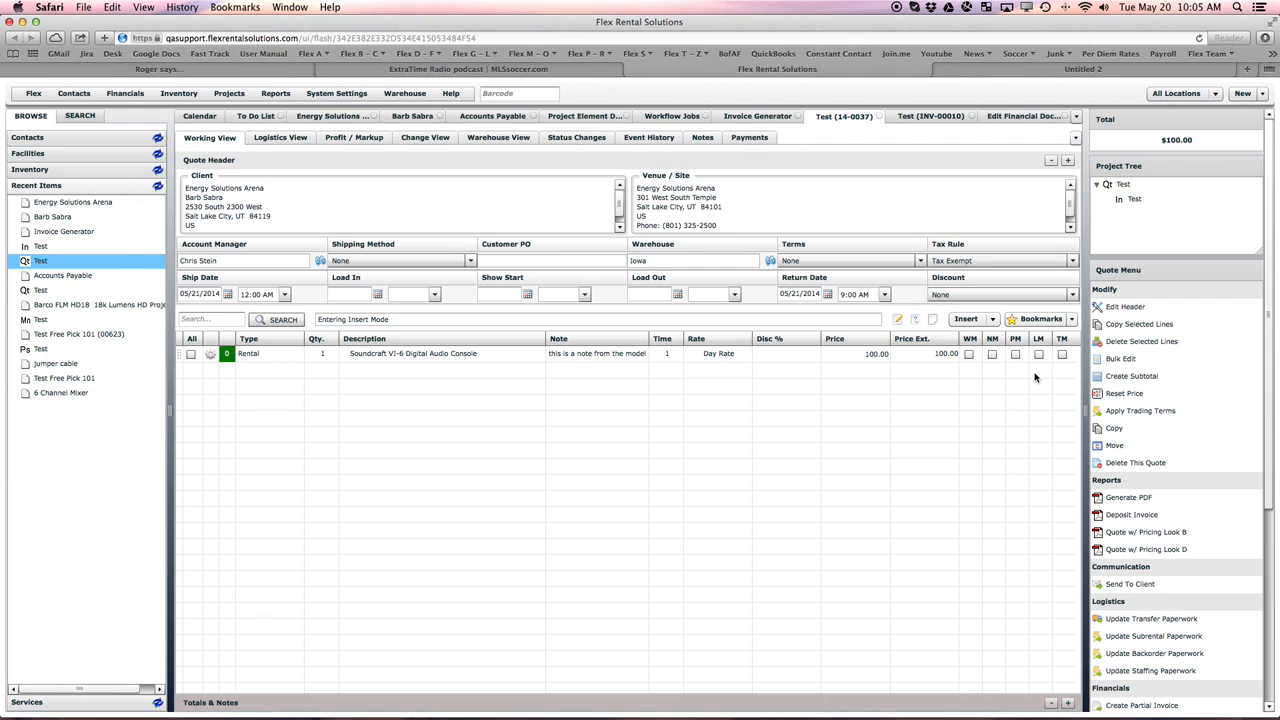
left_click(918, 117)
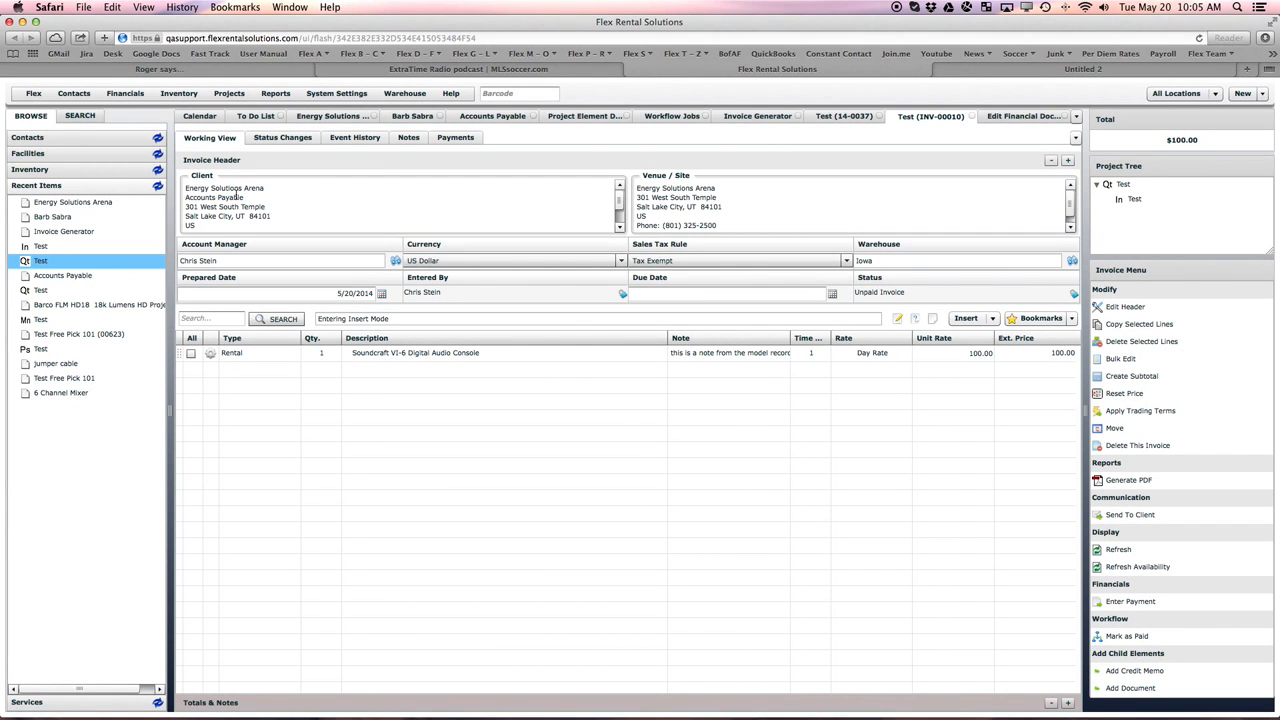
left_click_drag(258, 197, 185, 197)
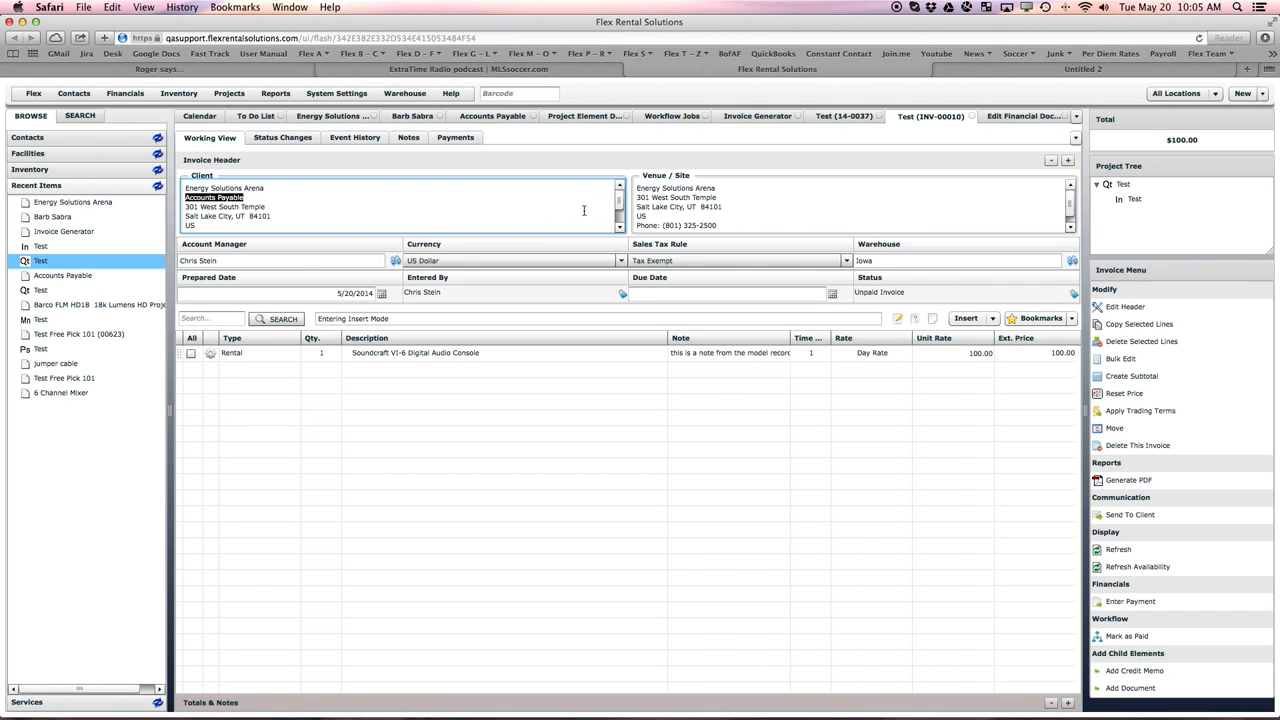
scroll(621, 210, "down", 3)
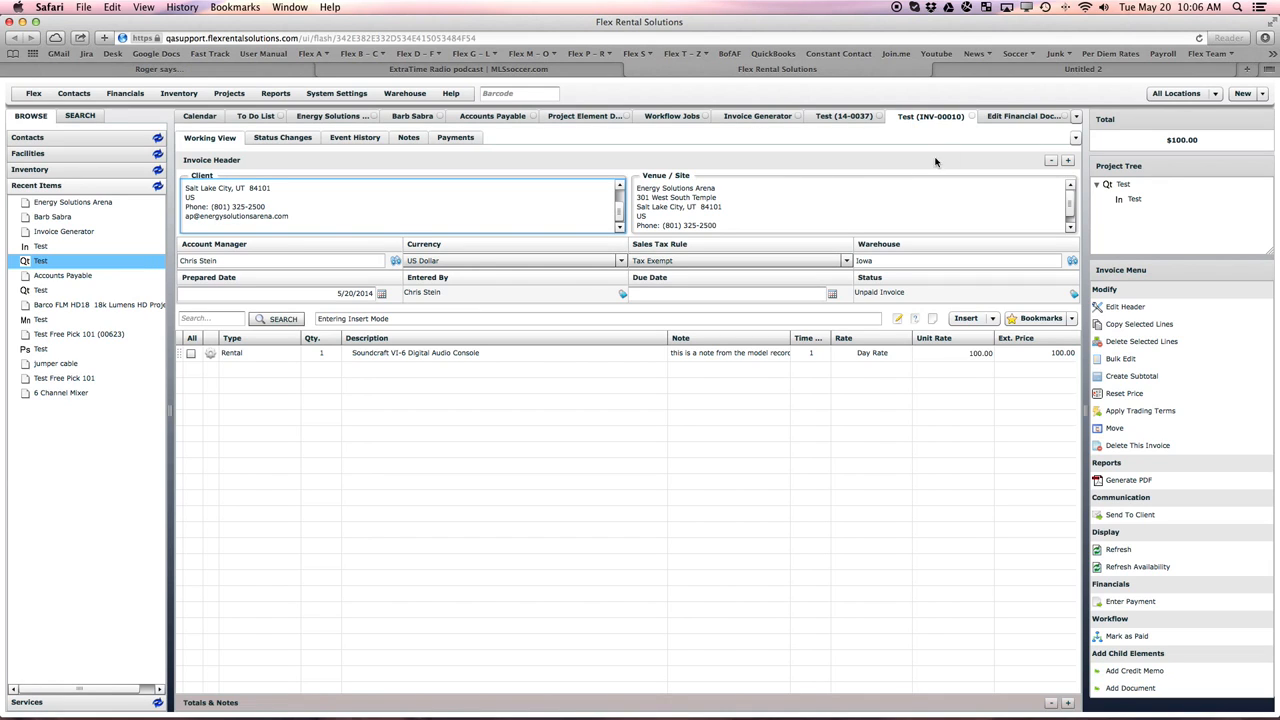
- Reopen the Quote project element definition and set Enabled to Yes for the Bill To contact association
left_click(237, 96)
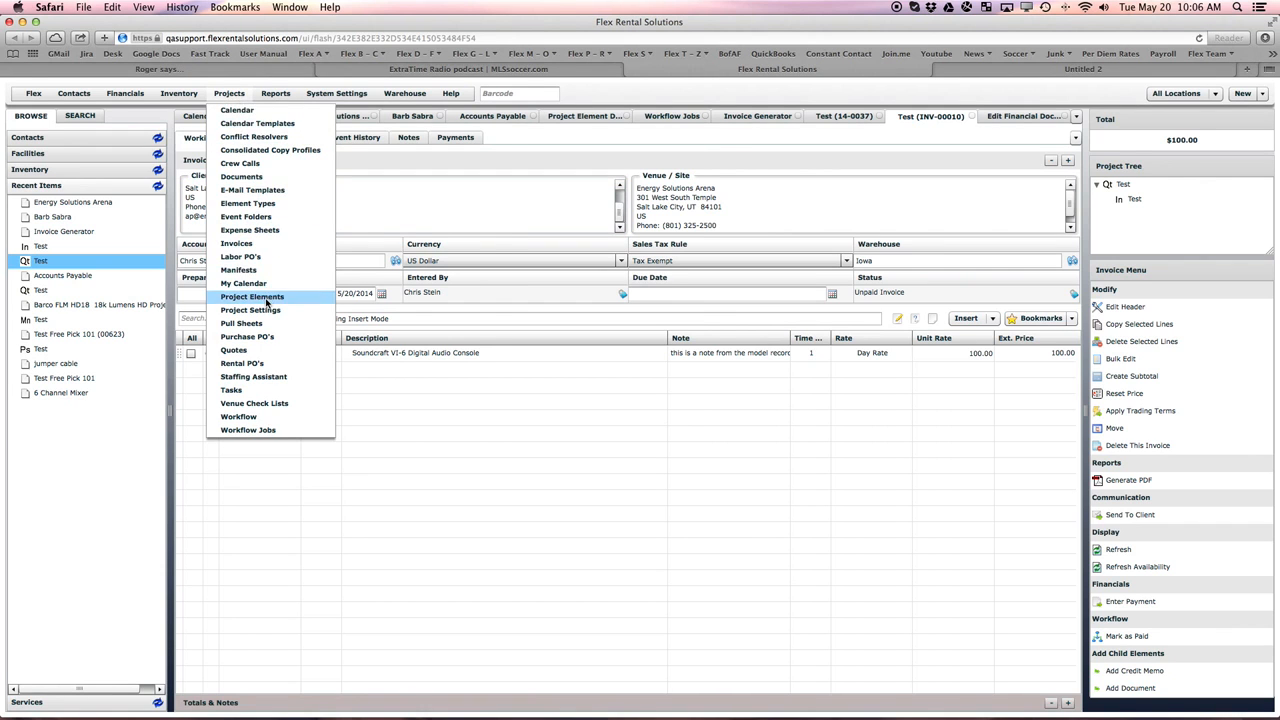
left_click(266, 298)
double_click(254, 328)
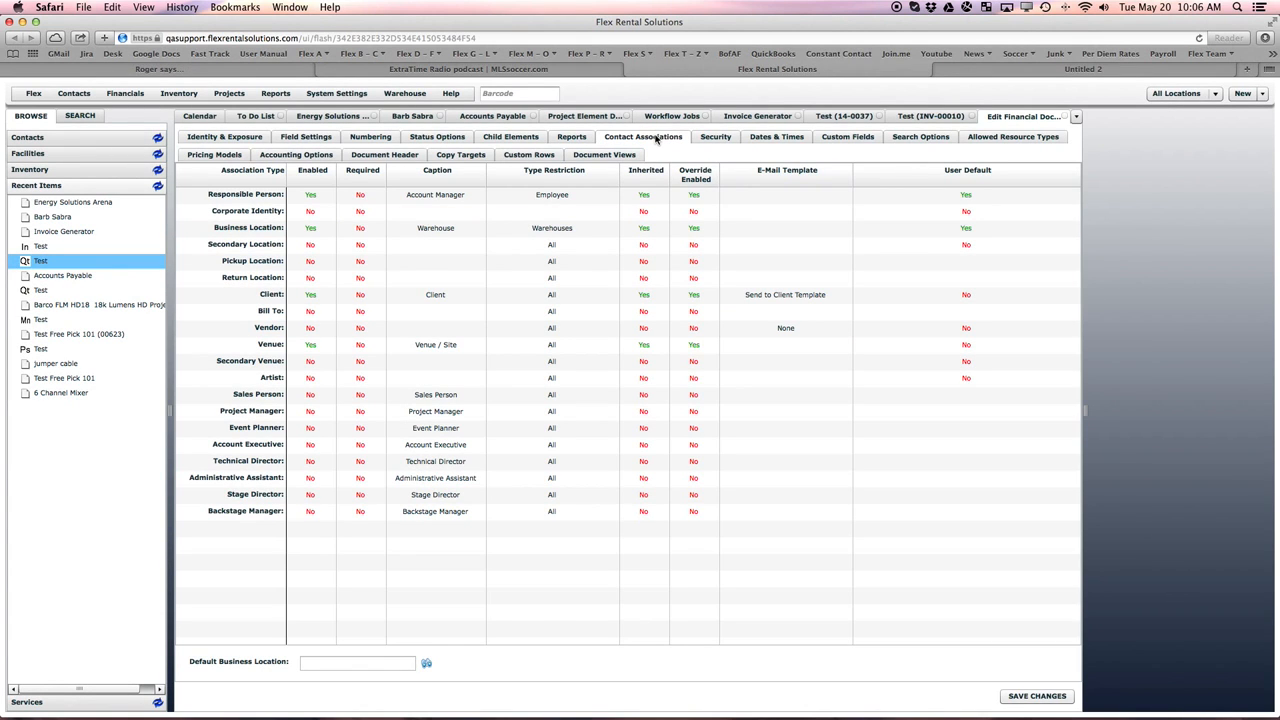
left_click(310, 311)
left_click(318, 314)
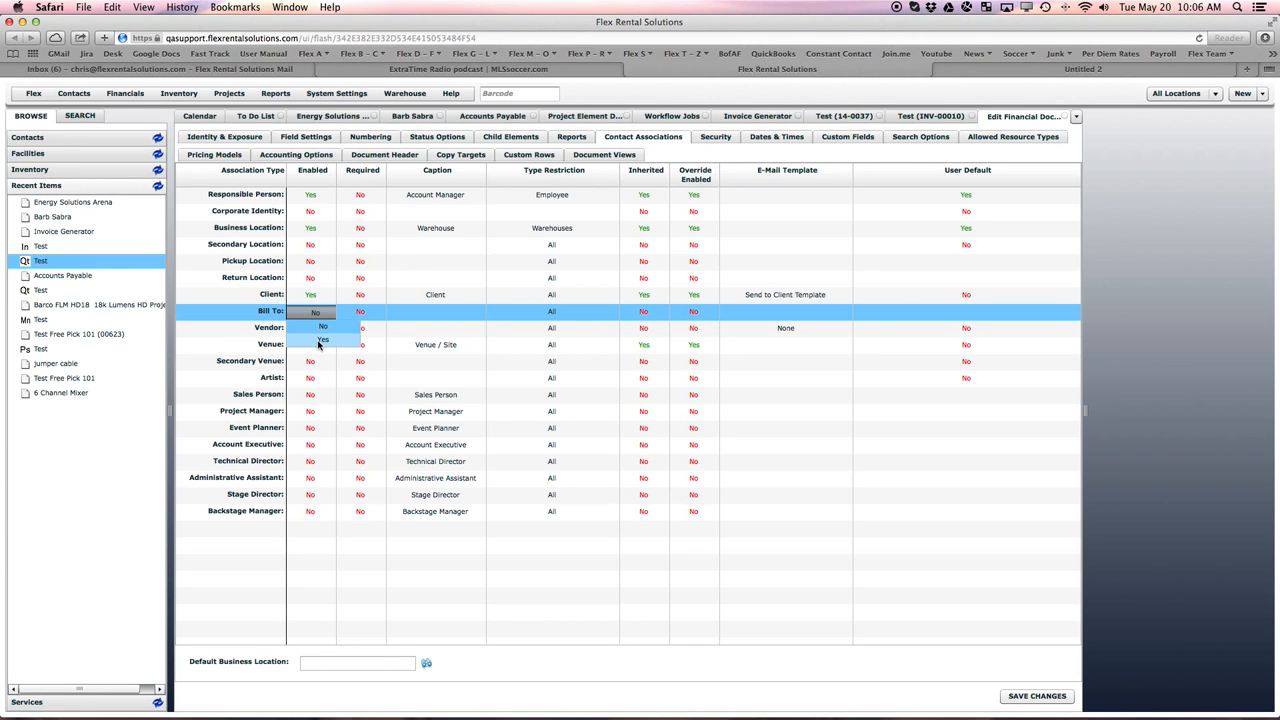
left_click(319, 341)
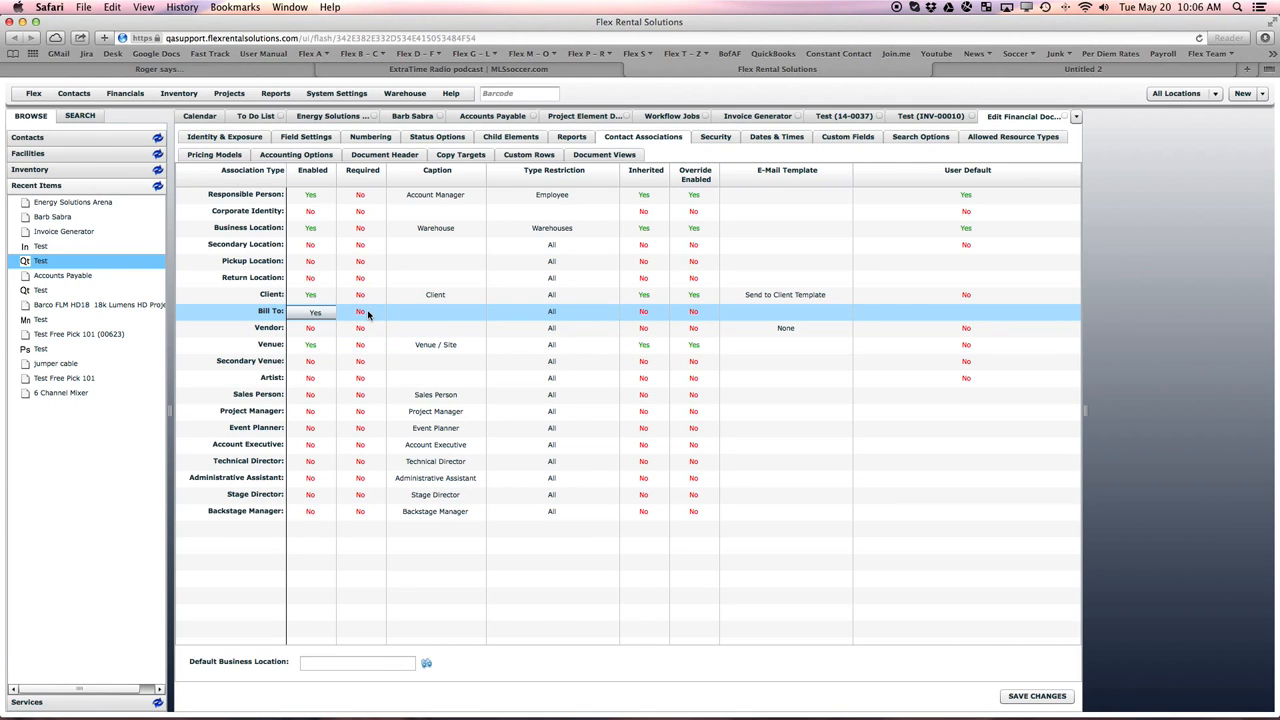
- Enter Bill To as the caption of the Bill To contact association
left_click(427, 314)
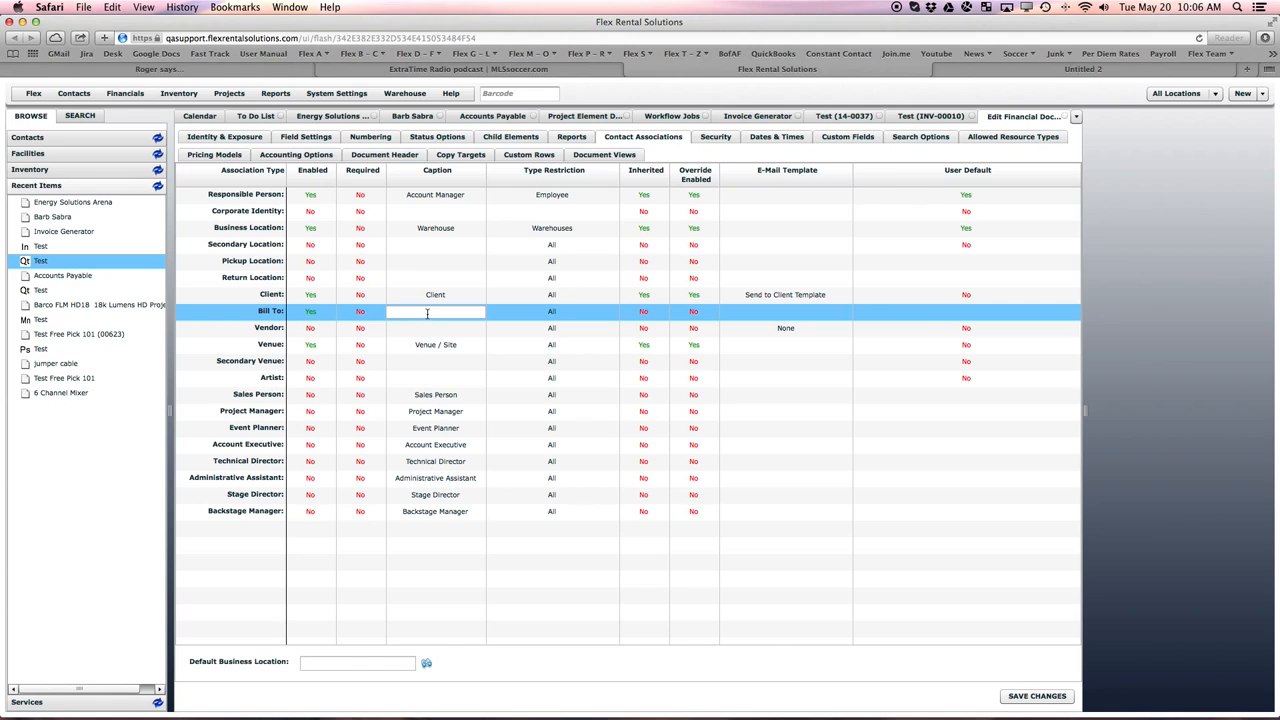
type("B")
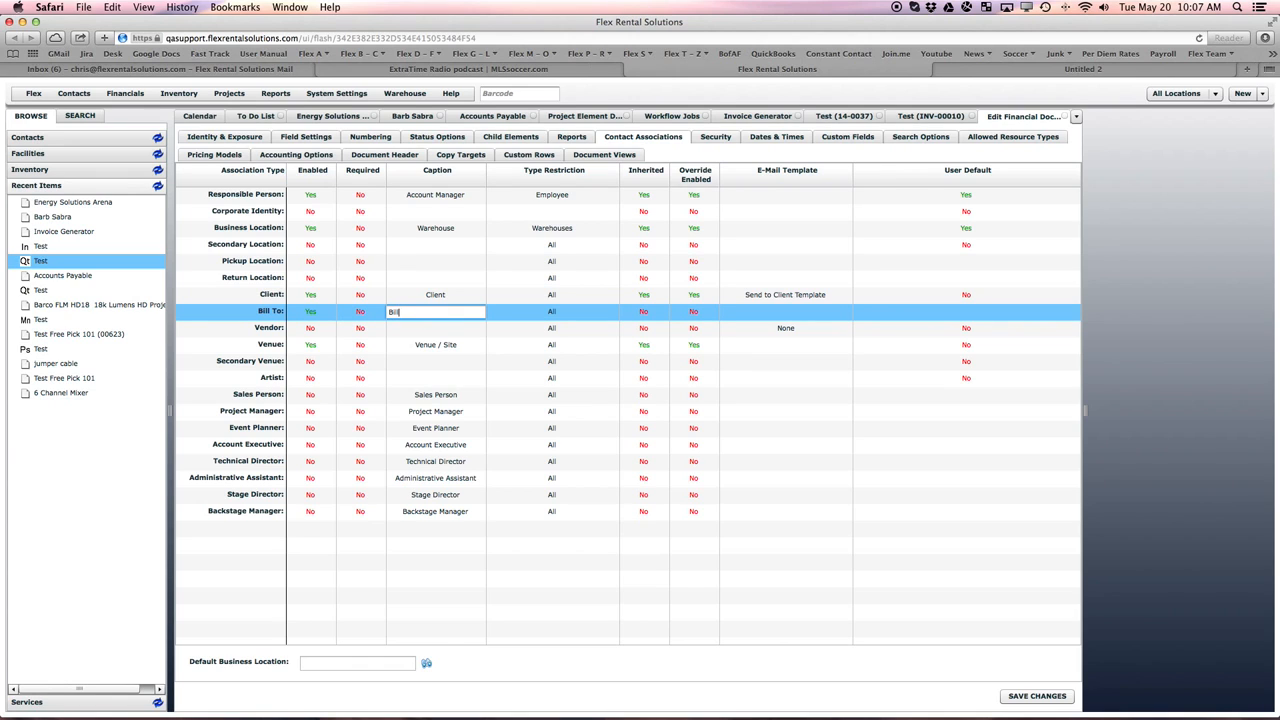
type("ill To")
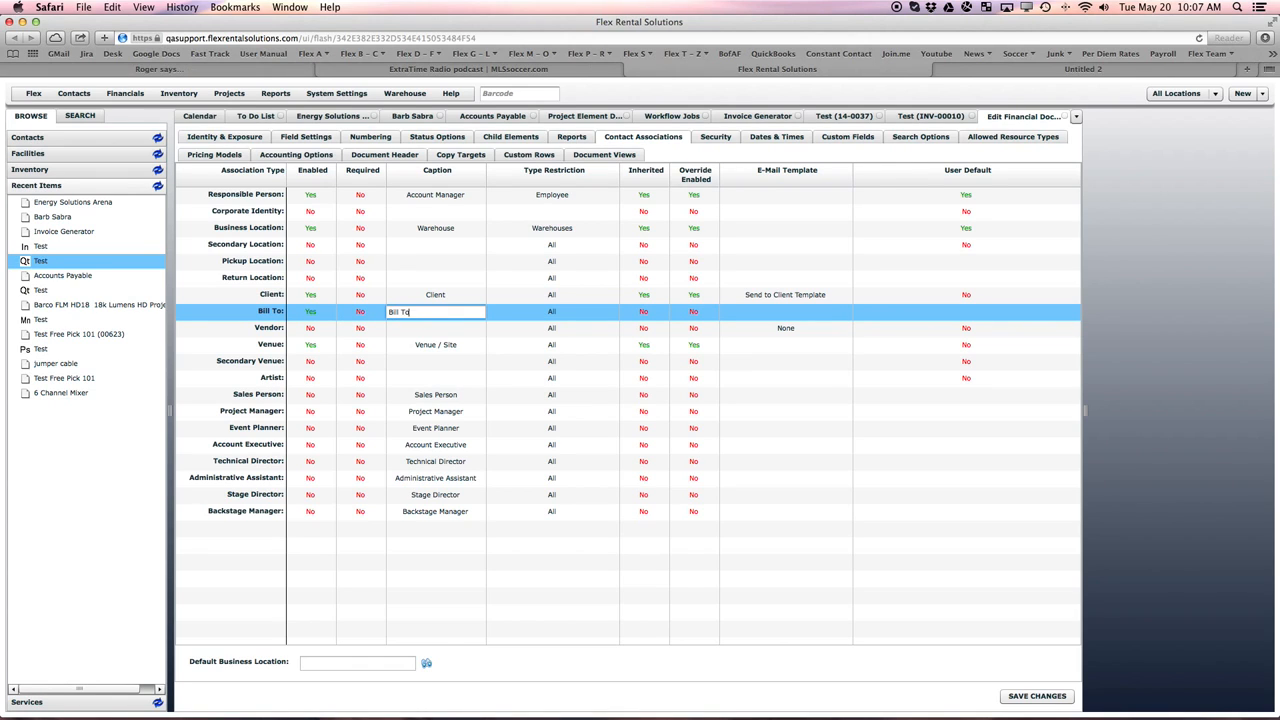
- Set Inherited and Override Enabled to Yes for the Bill To association and save the Quote definition's changes
left_click(651, 316)
left_click(650, 316)
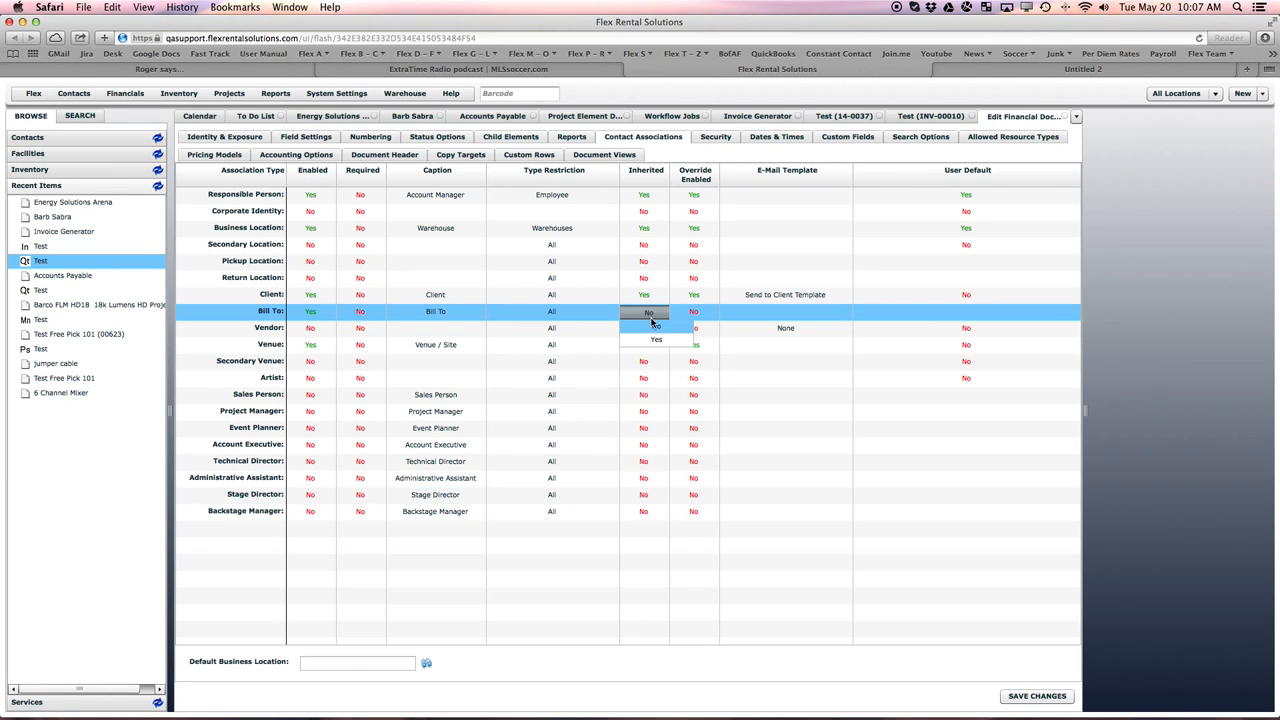
left_click(658, 339)
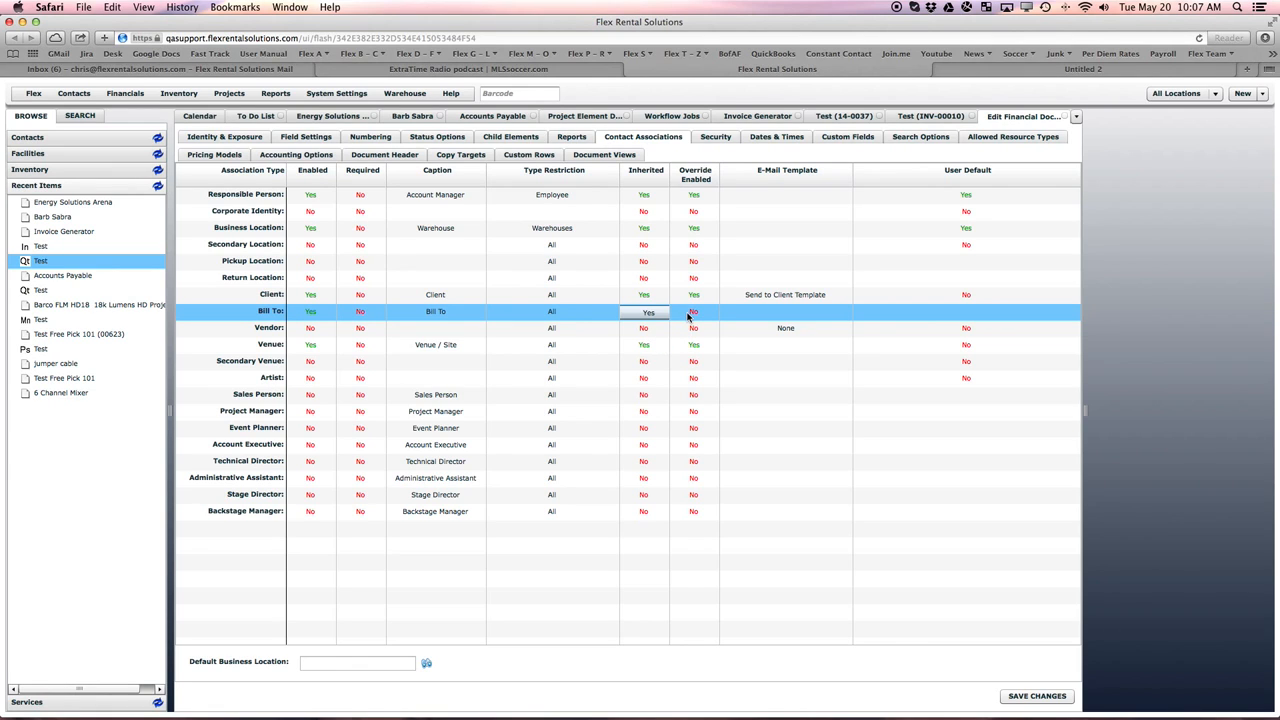
left_click(690, 316)
left_click(692, 316)
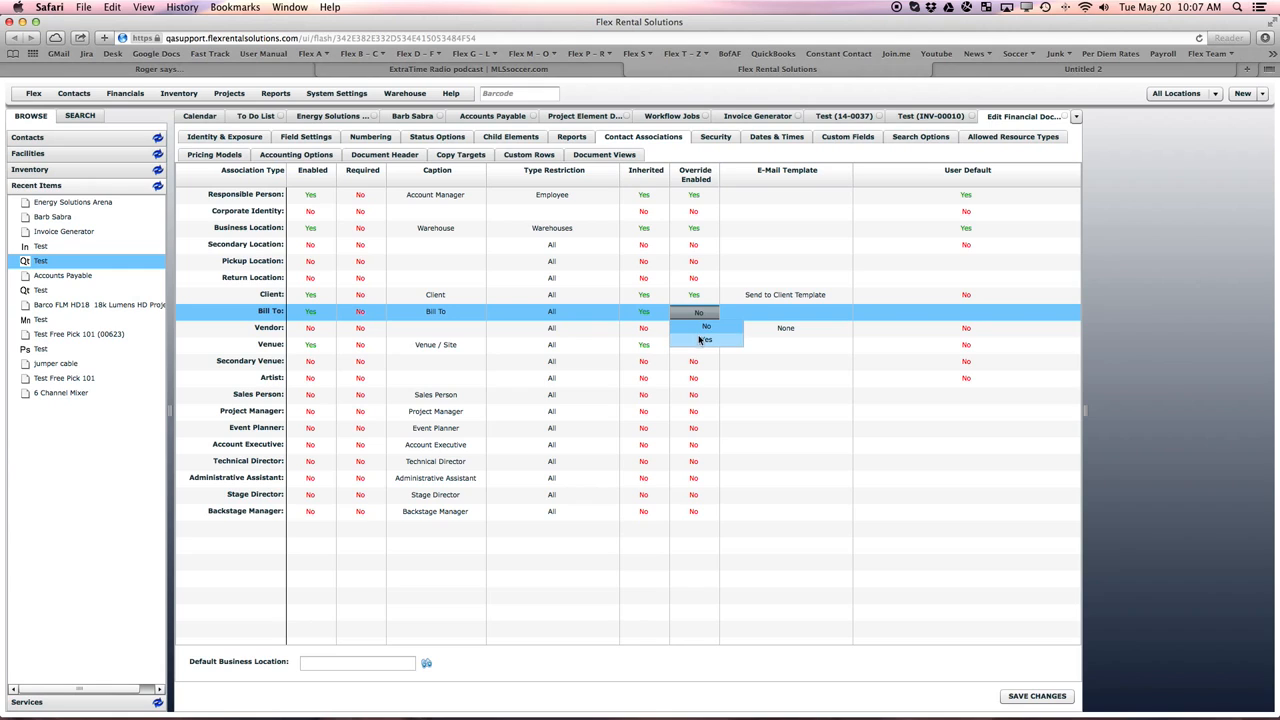
left_click(698, 341)
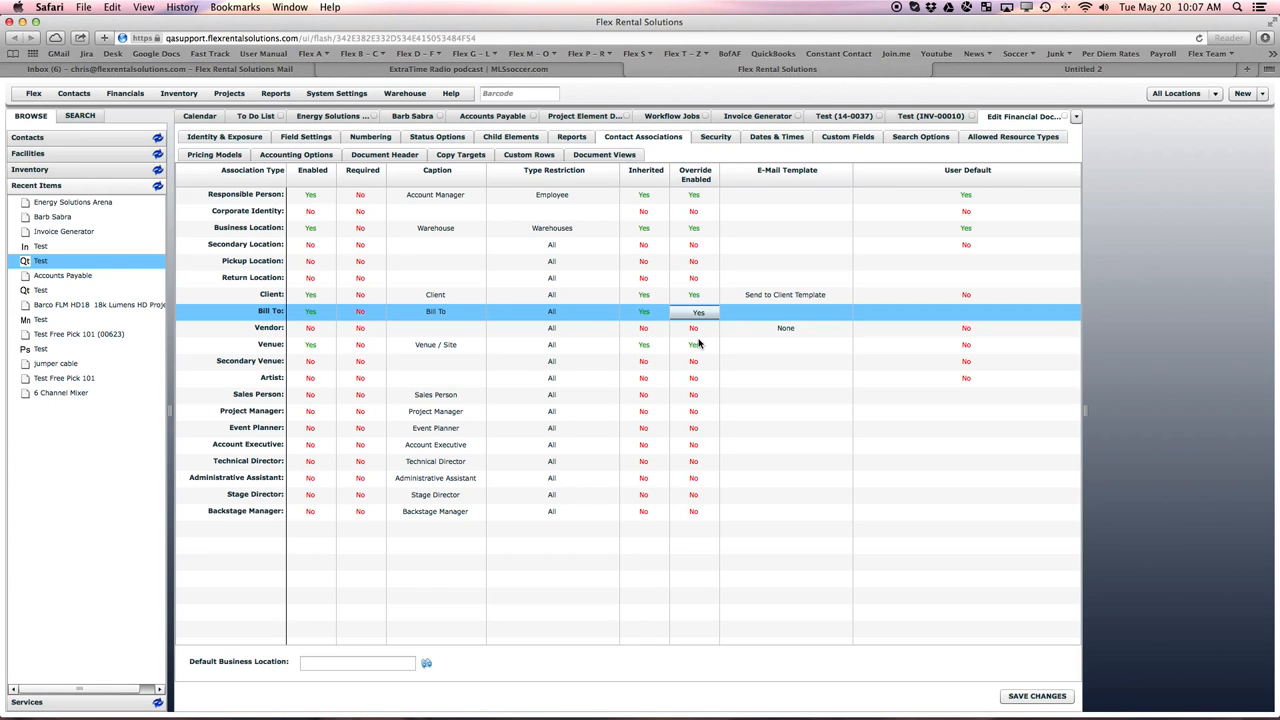
left_click(1034, 696)
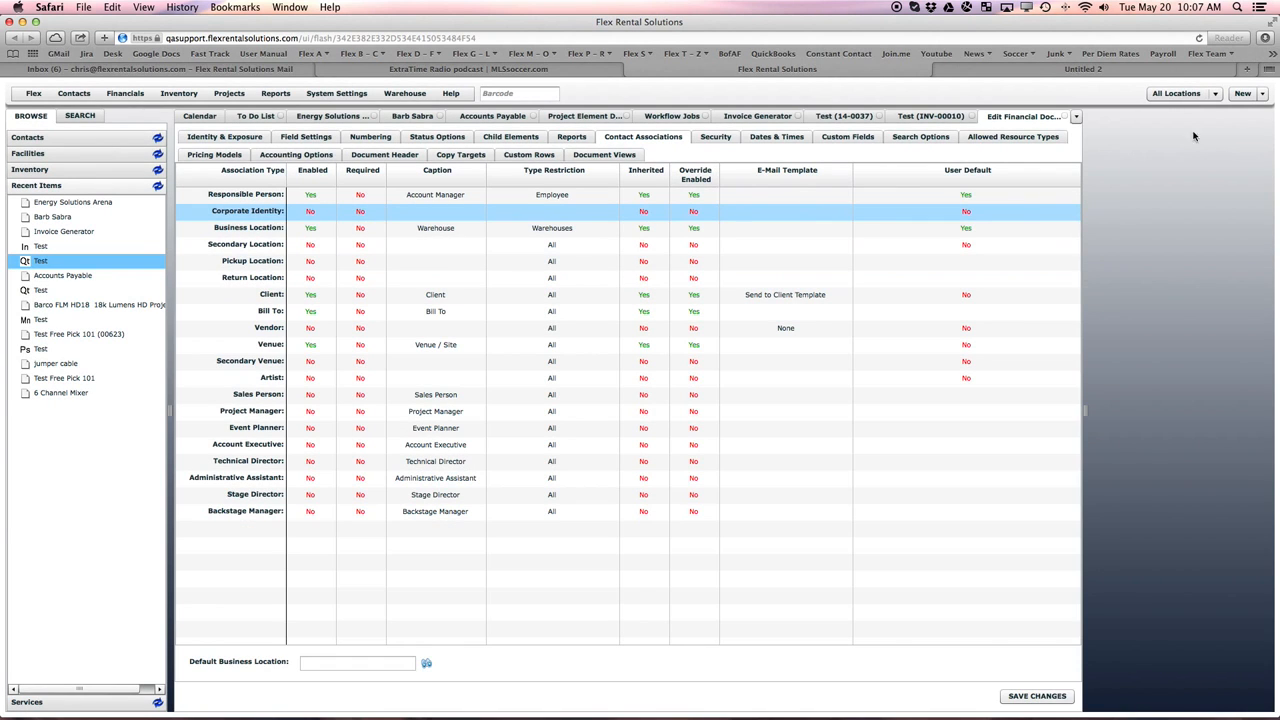
left_click(1242, 93)
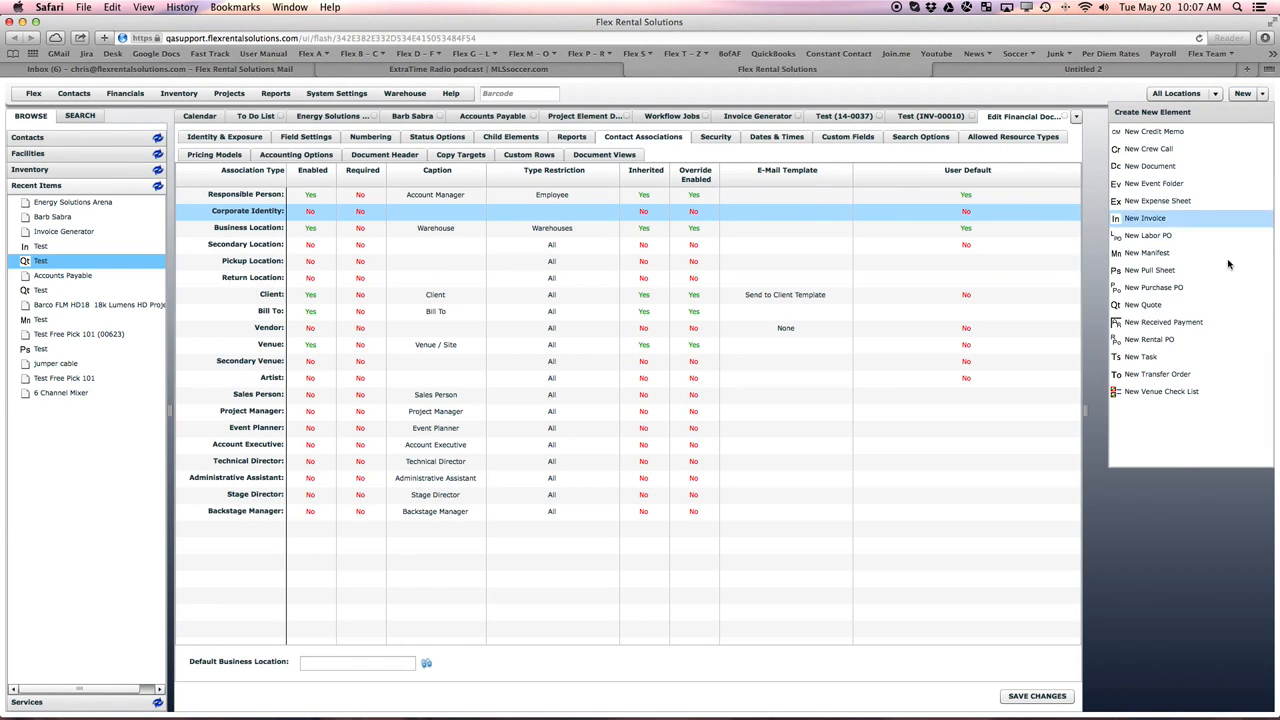
left_click(1145, 306)
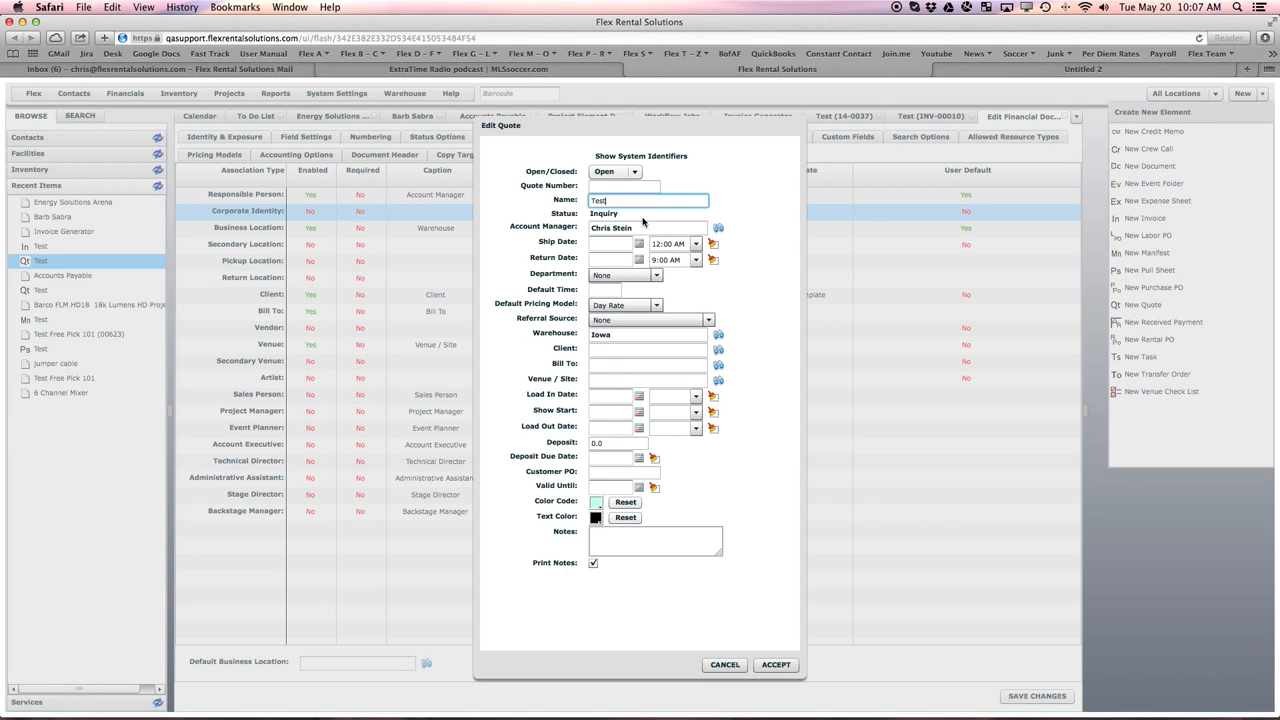
left_click(725, 665)
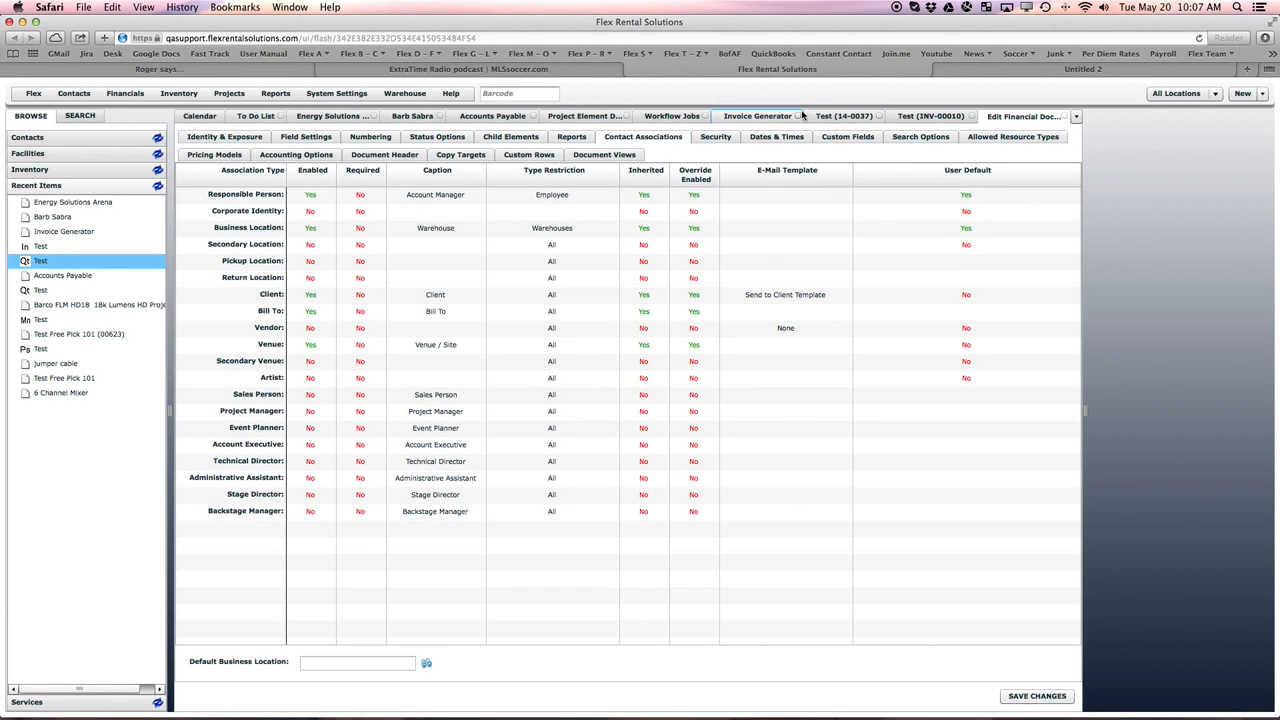
- Review the client, Bill To and venue fields in the Test quote's header details, leaving them unedited
left_click(835, 117)
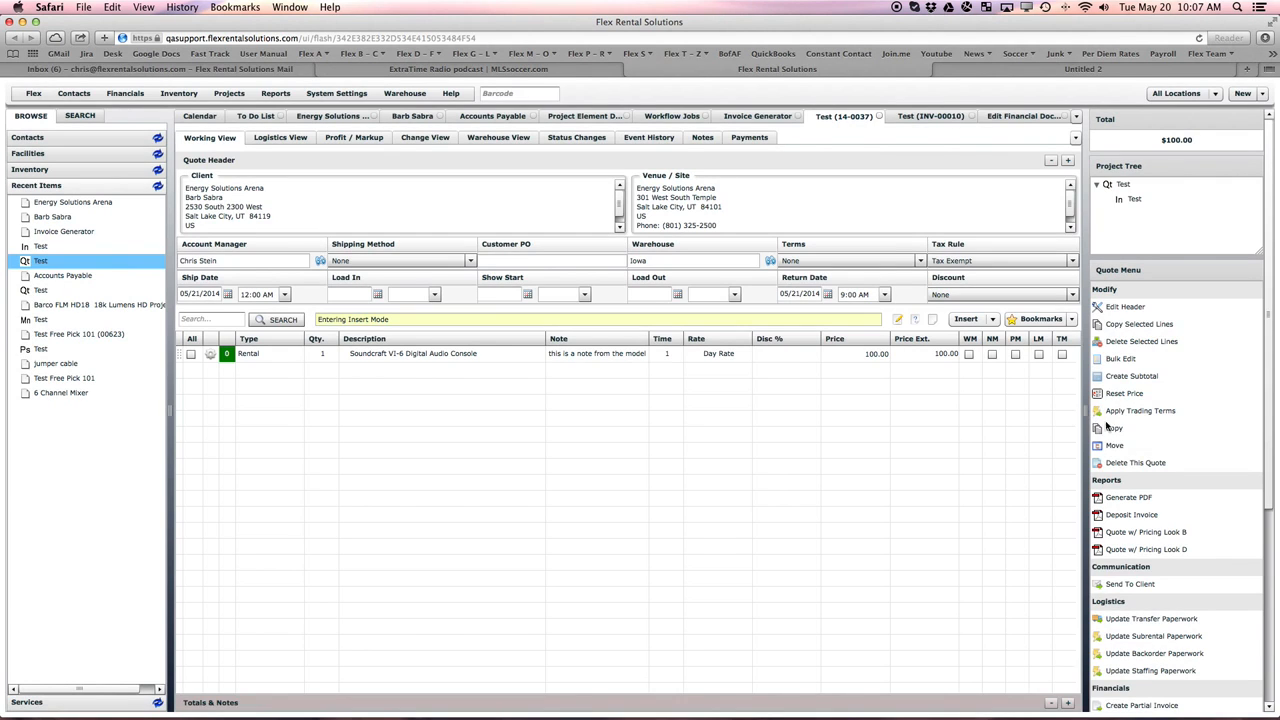
left_click(1124, 308)
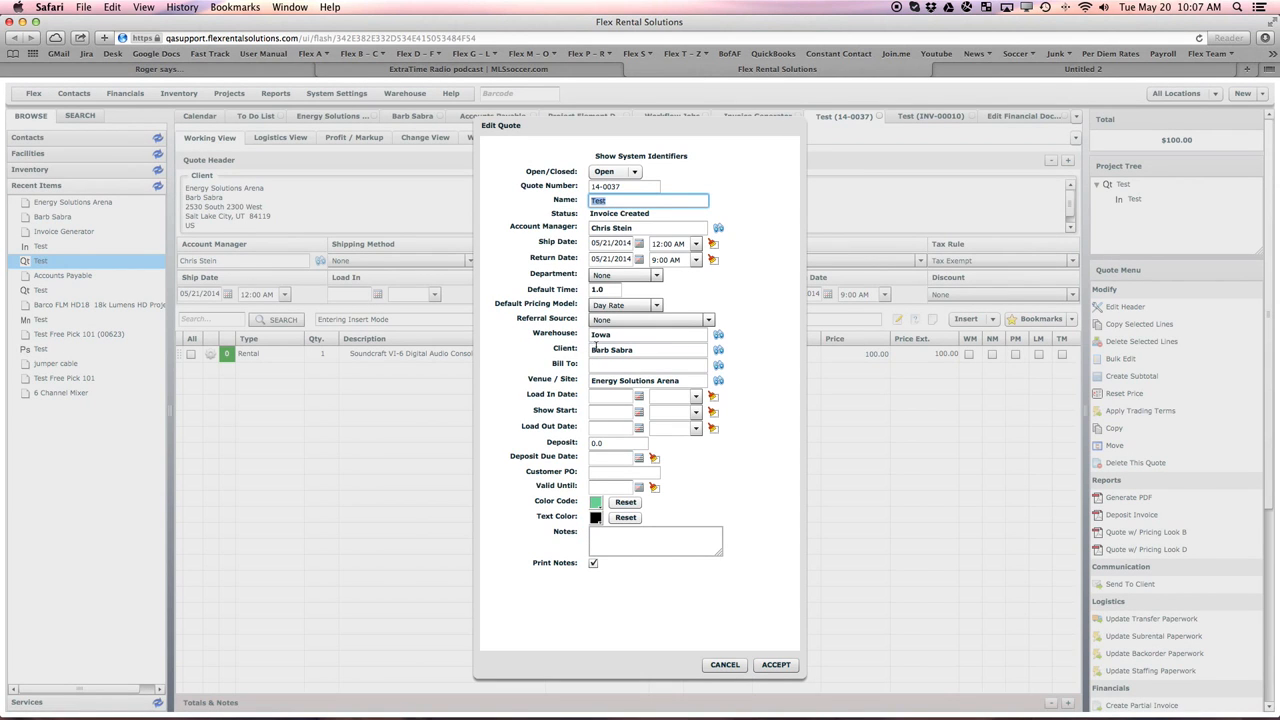
left_click(724, 664)
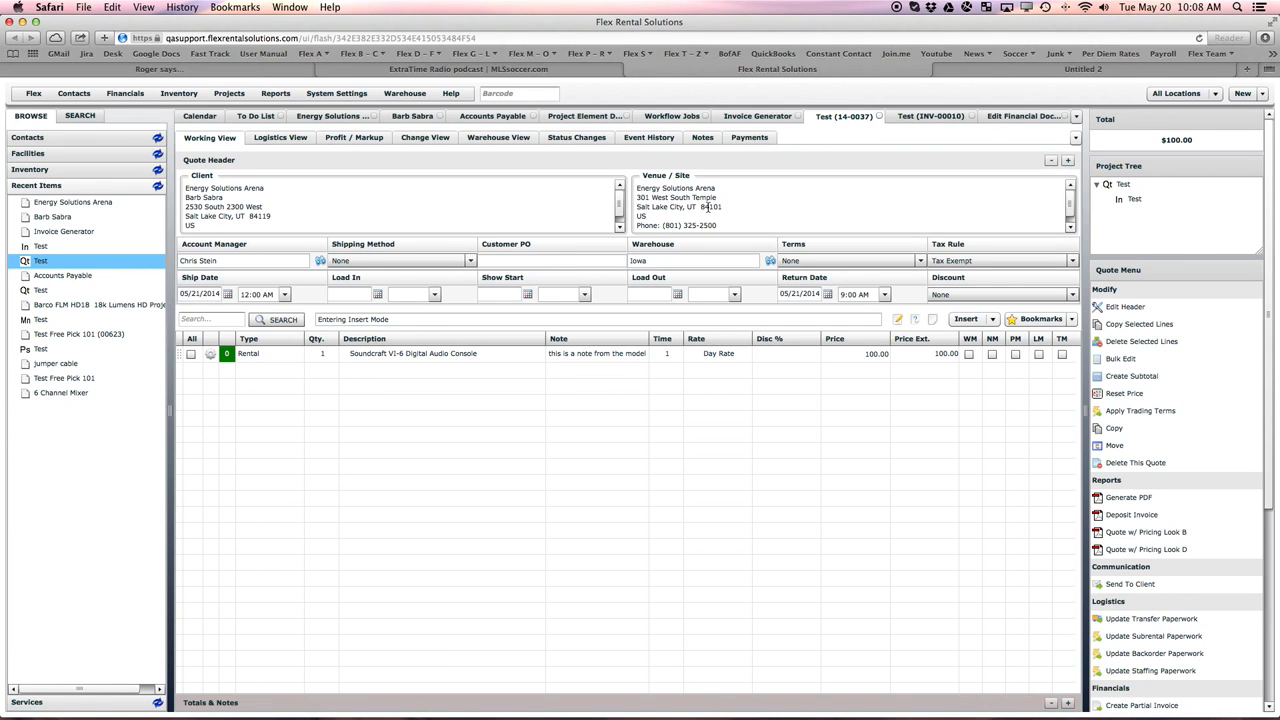
- In the Quote definition's document header, caption the center address Bill To and set its source to Bill To Address
left_click(1012, 118)
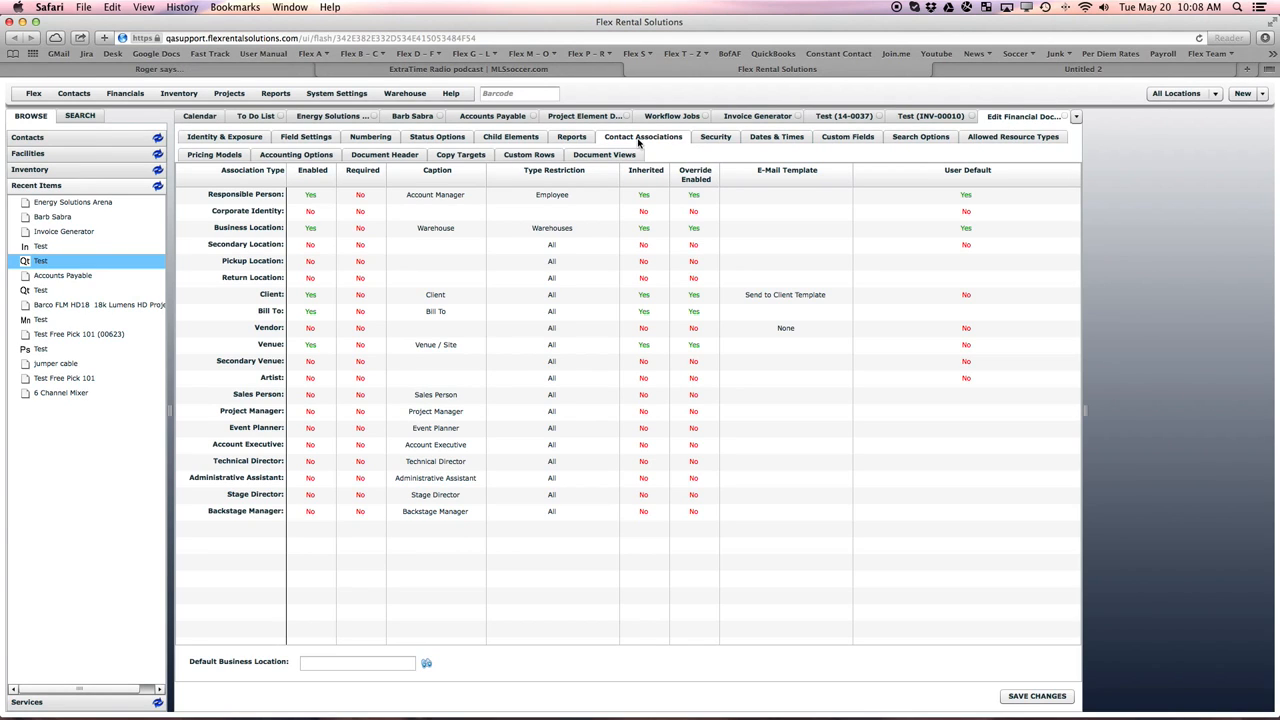
left_click(390, 157)
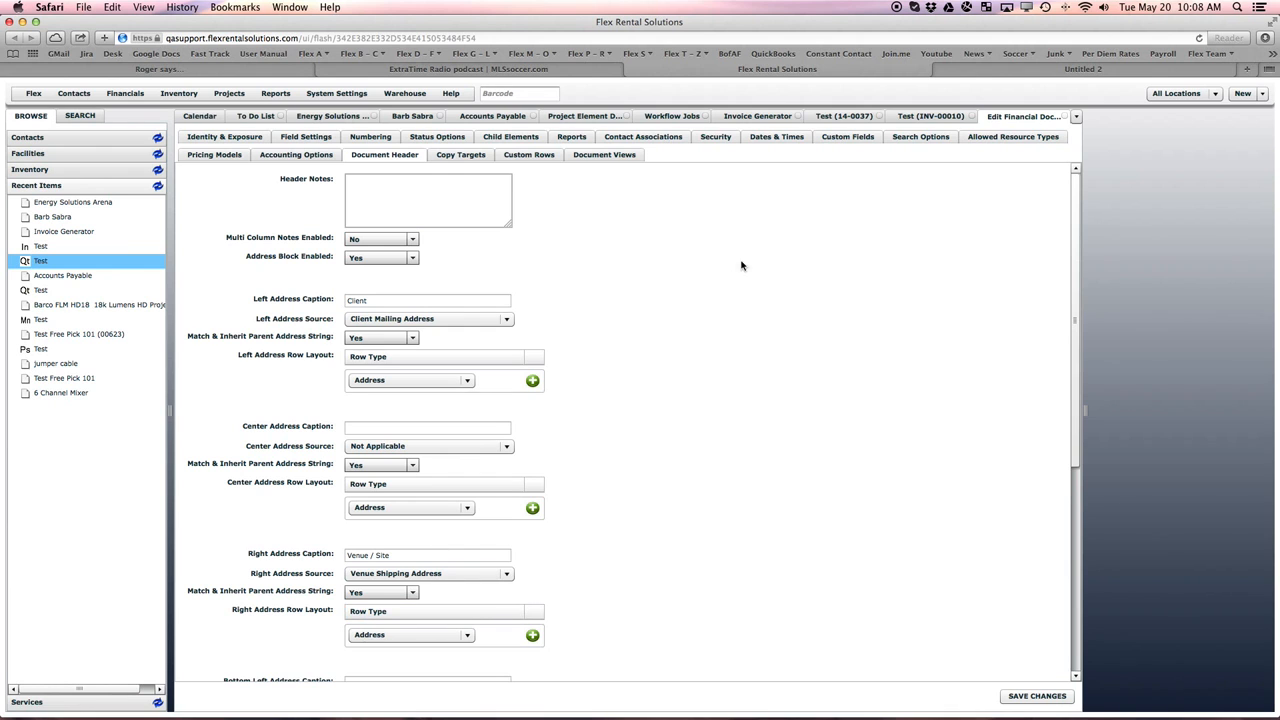
left_click(826, 118)
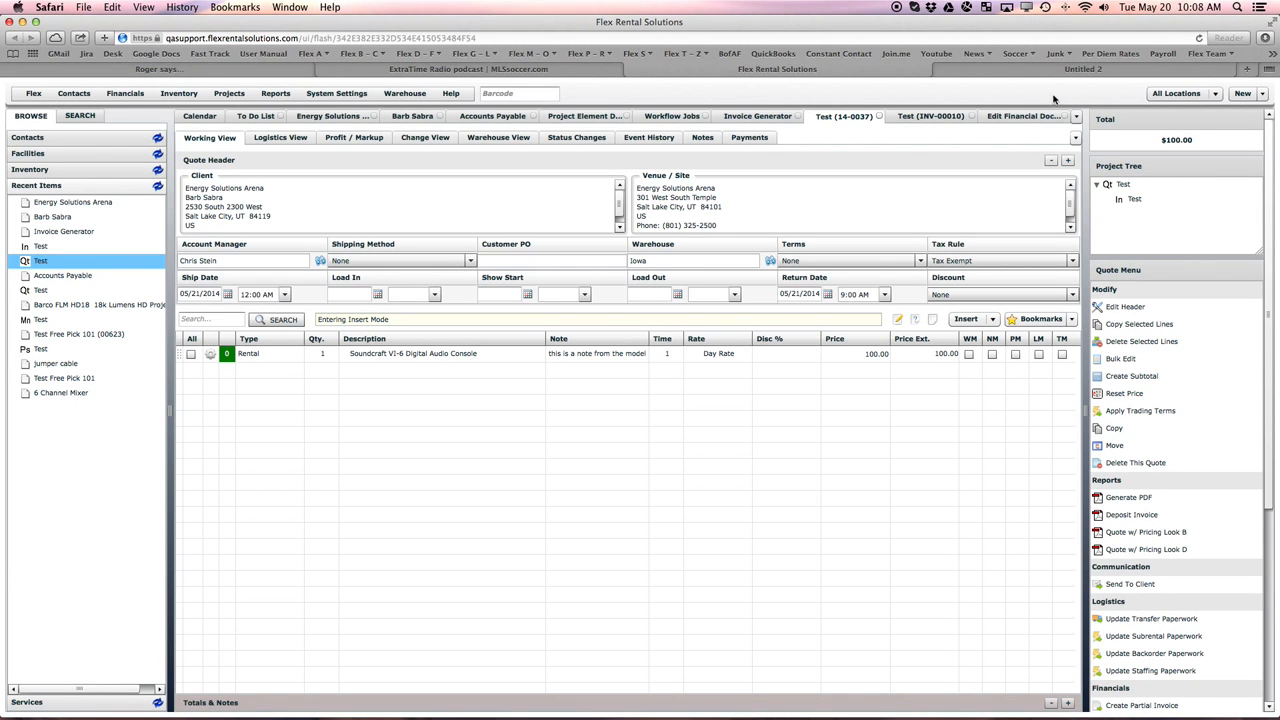
left_click(1018, 116)
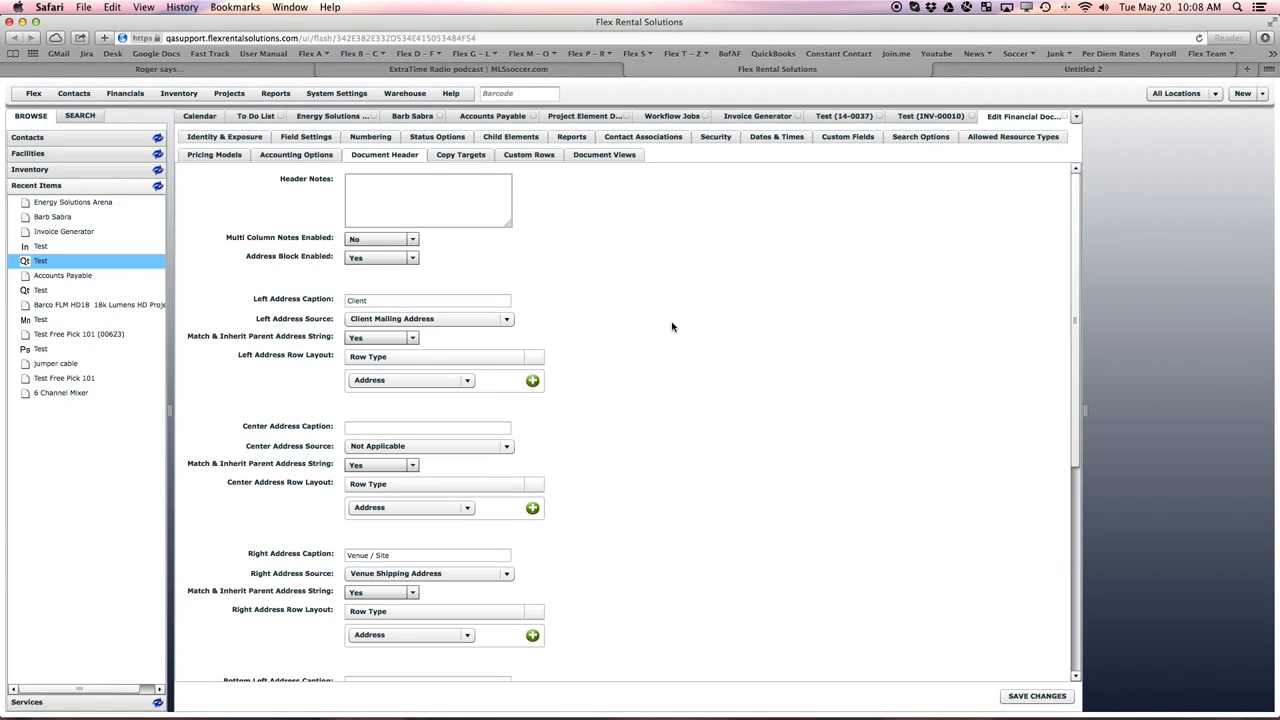
left_click(367, 427)
type("t")
type("ill To")
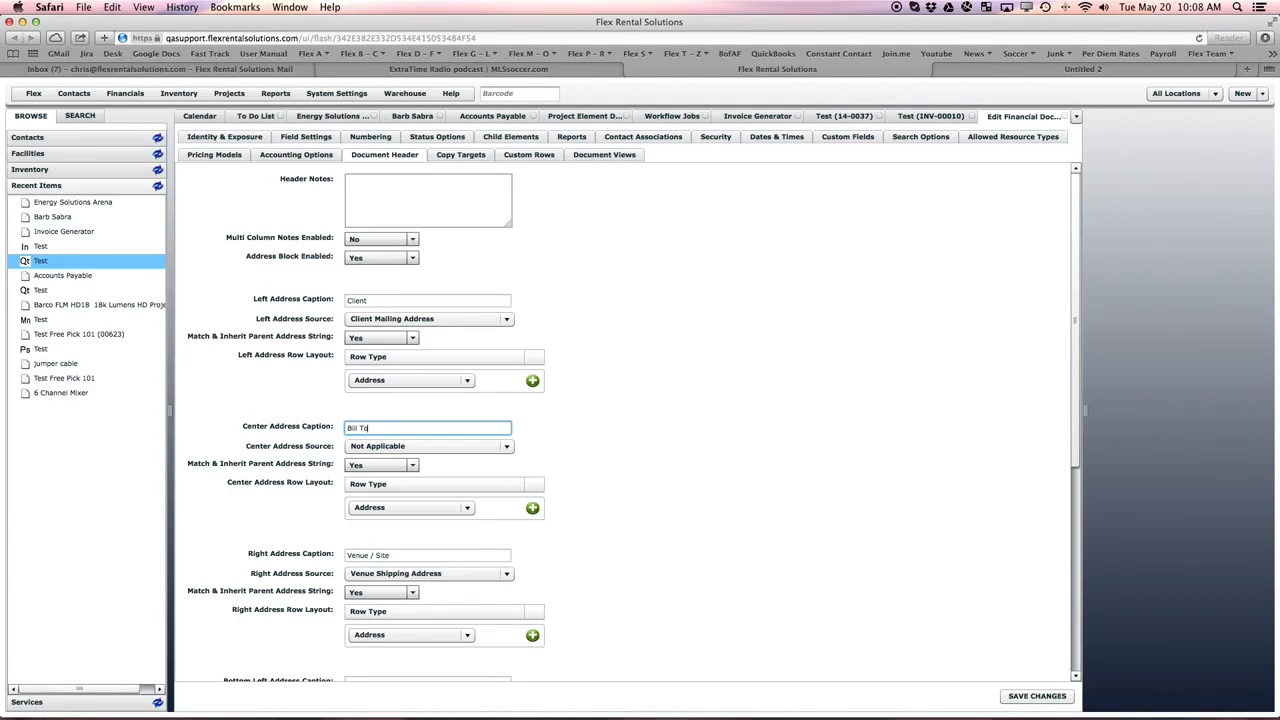
left_click(376, 448)
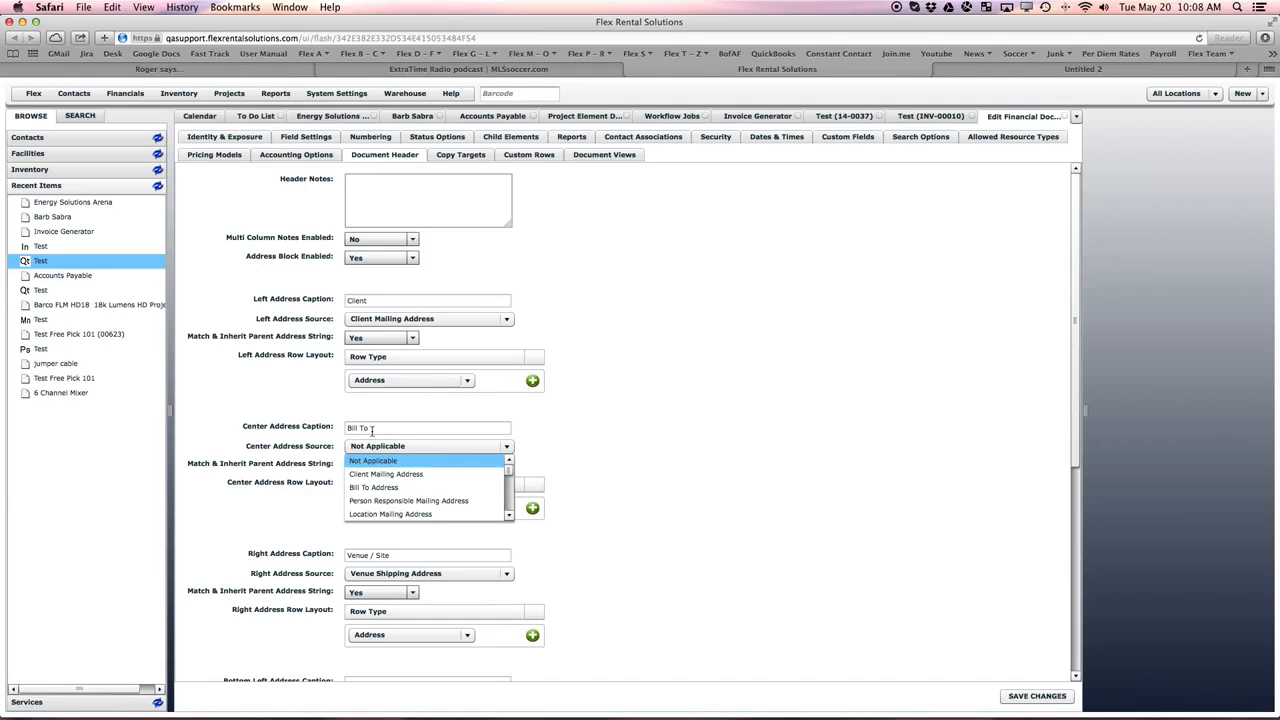
left_click(386, 486)
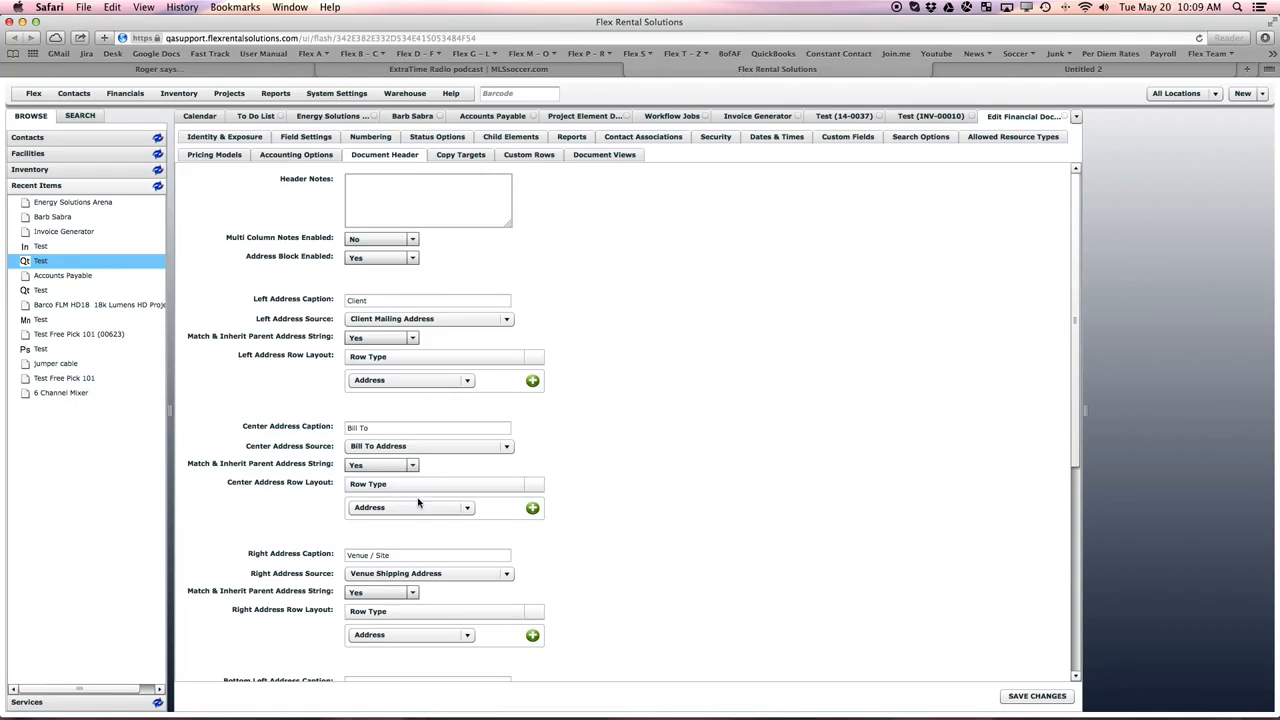
- Add Address, Email and Office Phone rows to the center address row layout
left_click(409, 510)
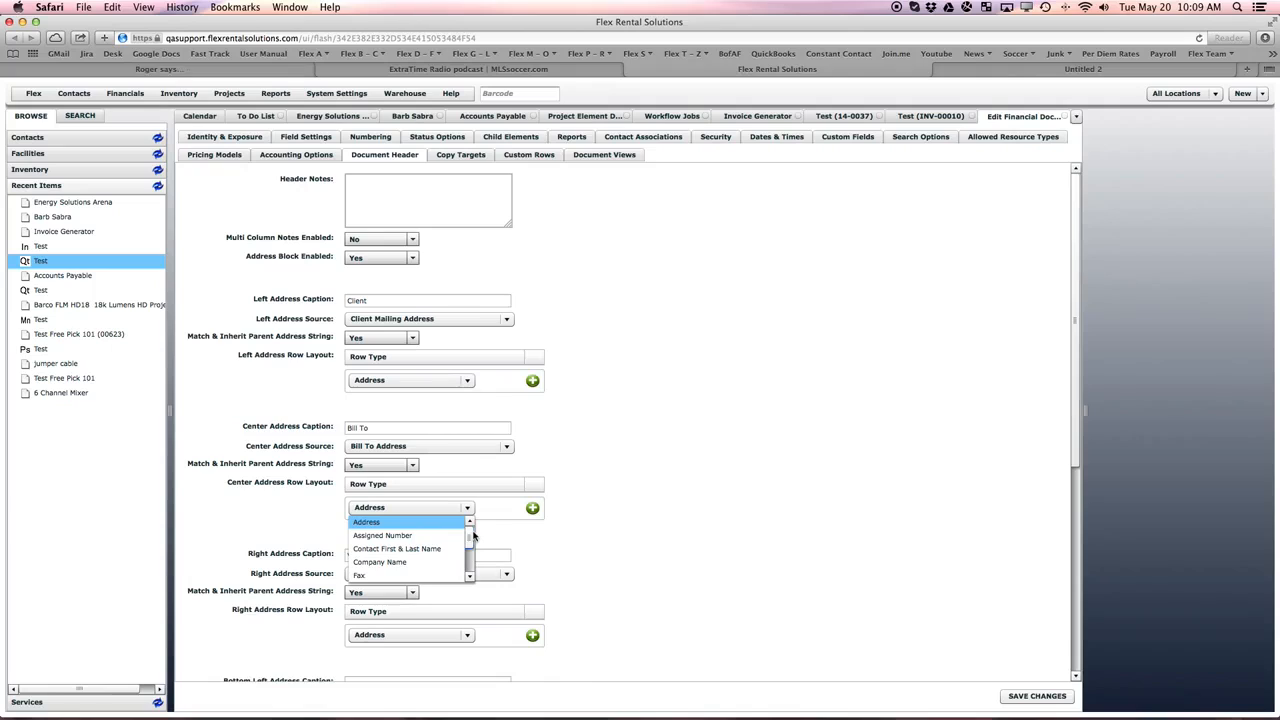
mouse_move(473, 537)
left_mouse_down()
mouse_move(473, 558)
mouse_move(473, 527)
left_mouse_up()
left_click(380, 525)
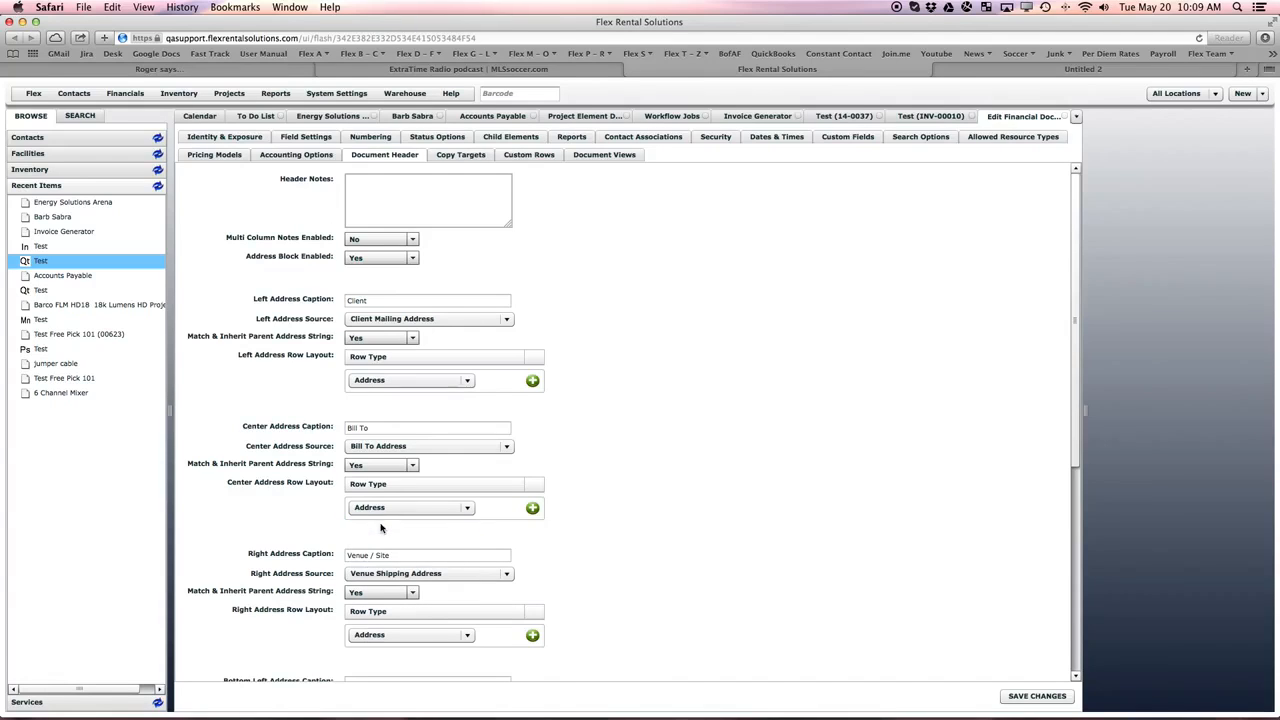
left_click(532, 508)
left_click(452, 524)
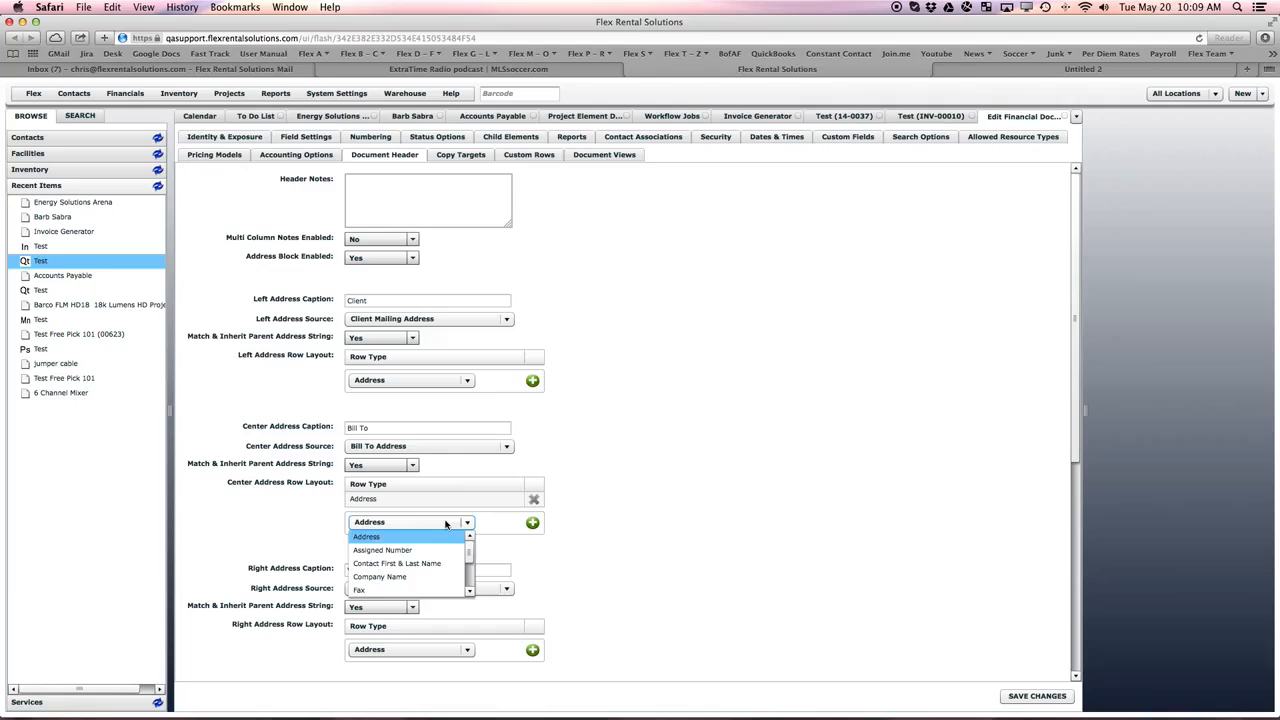
scroll(420, 565, "down", 1)
left_click(394, 578)
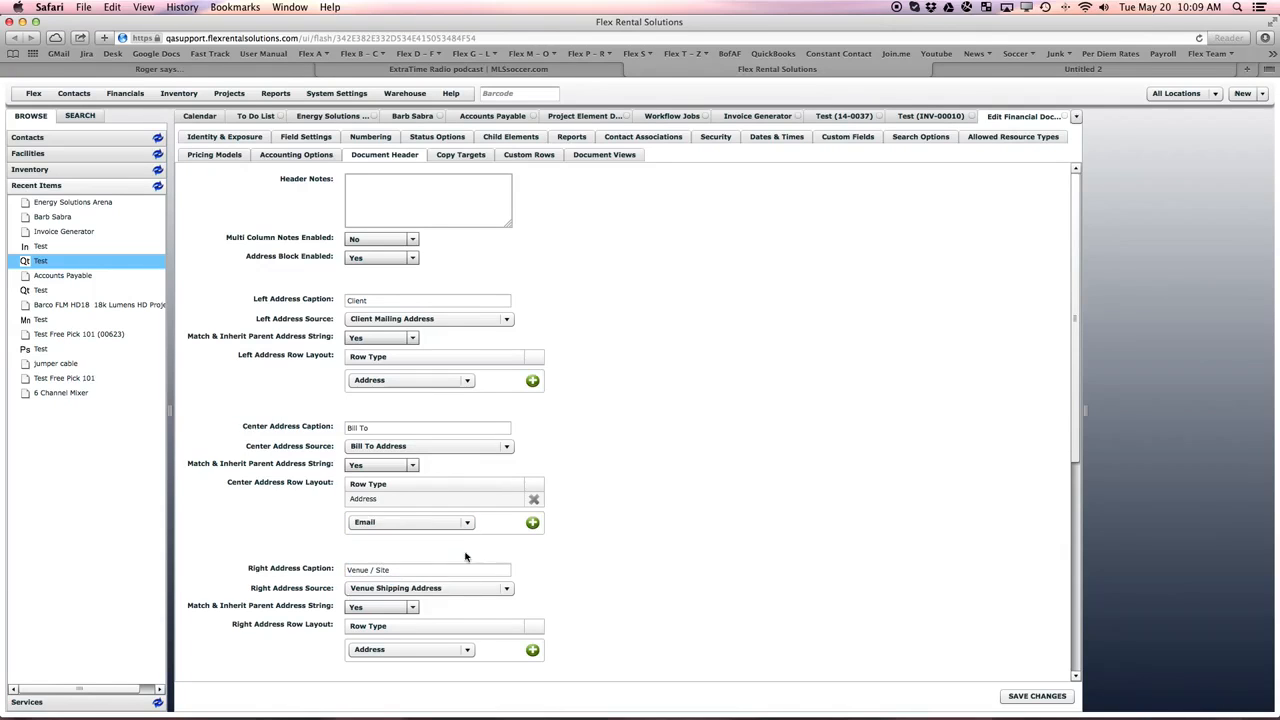
left_click(532, 522)
left_click(445, 537)
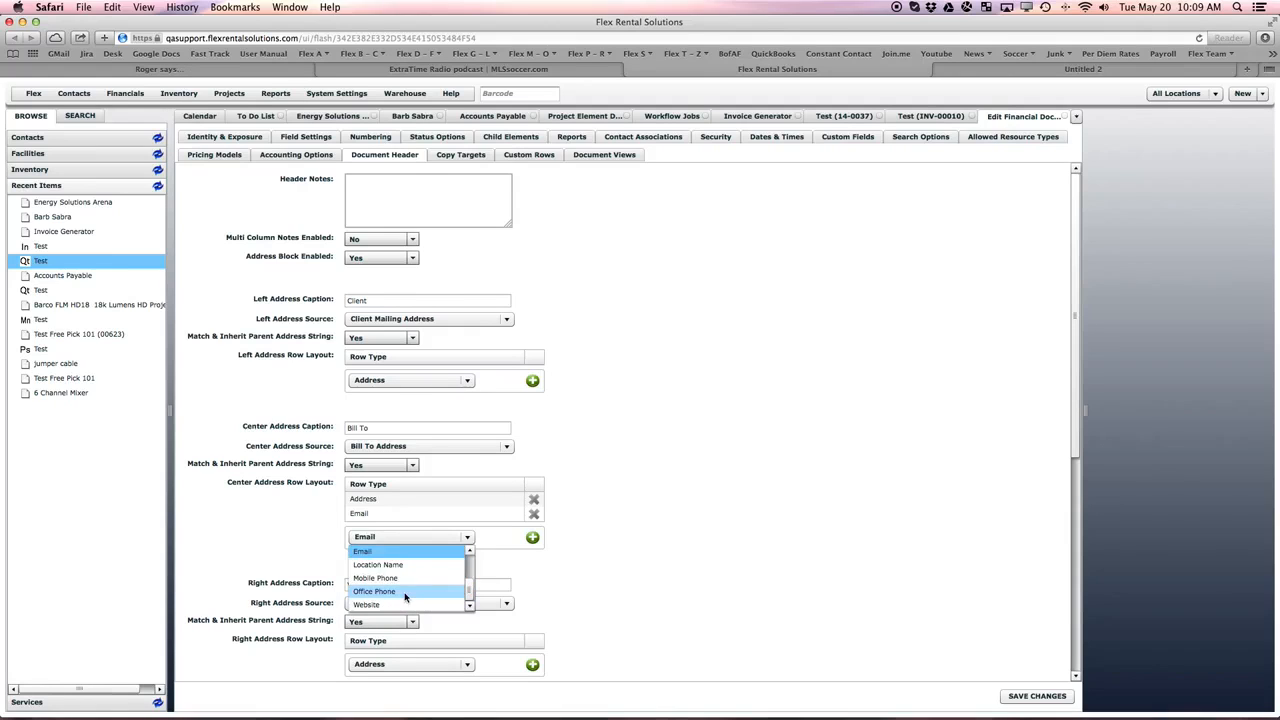
left_click(400, 592)
left_click(532, 539)
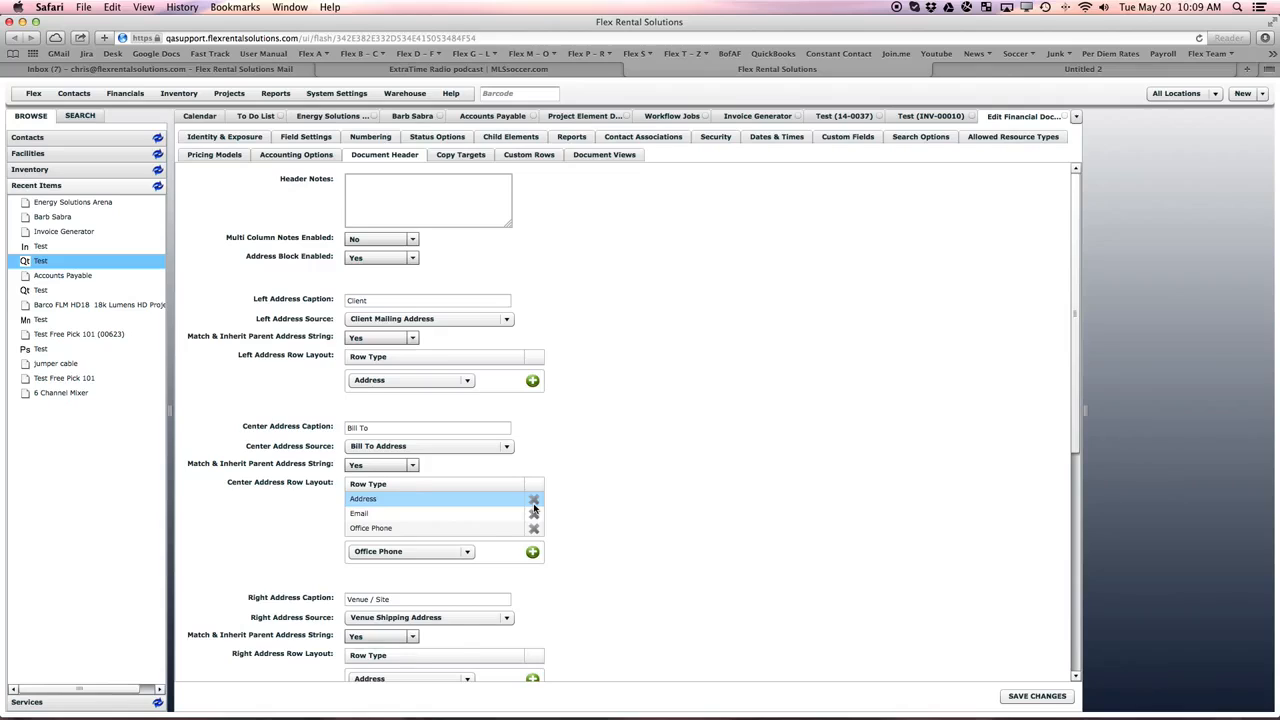
- Remove all rows from the center address row layout and save the Quote definition's changes
scroll(534, 508, "down", 1)
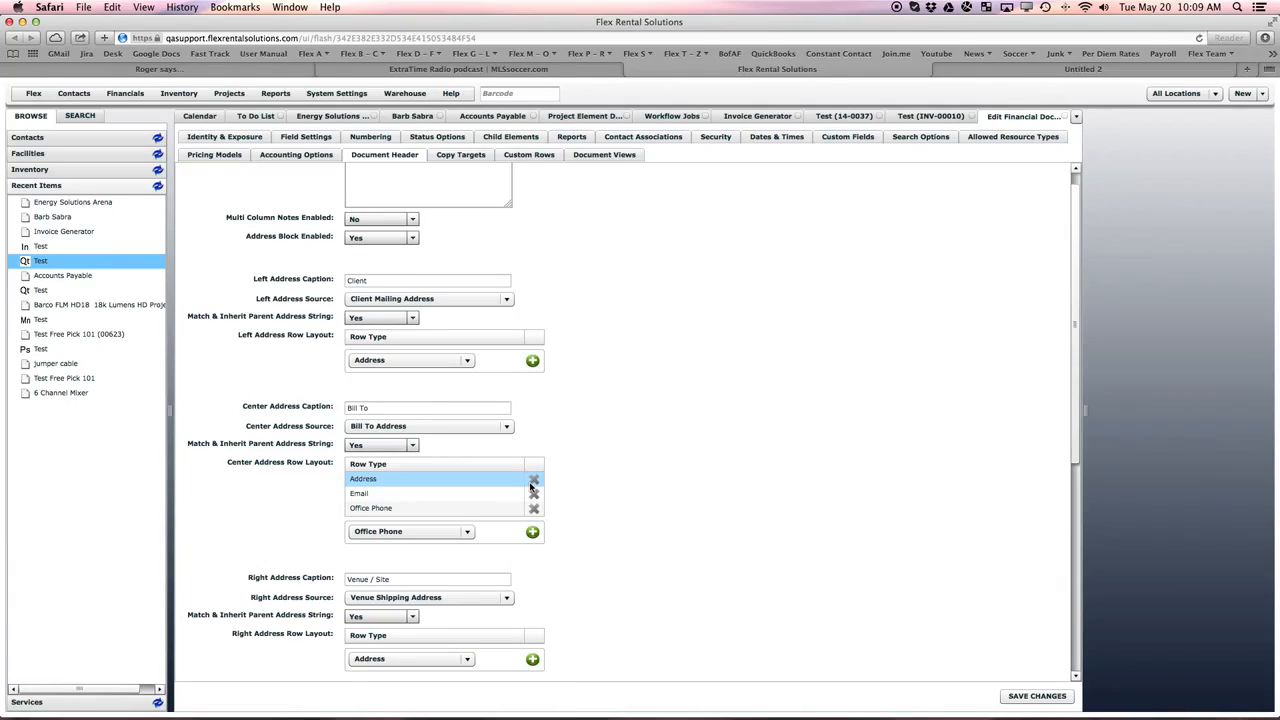
left_click(534, 482)
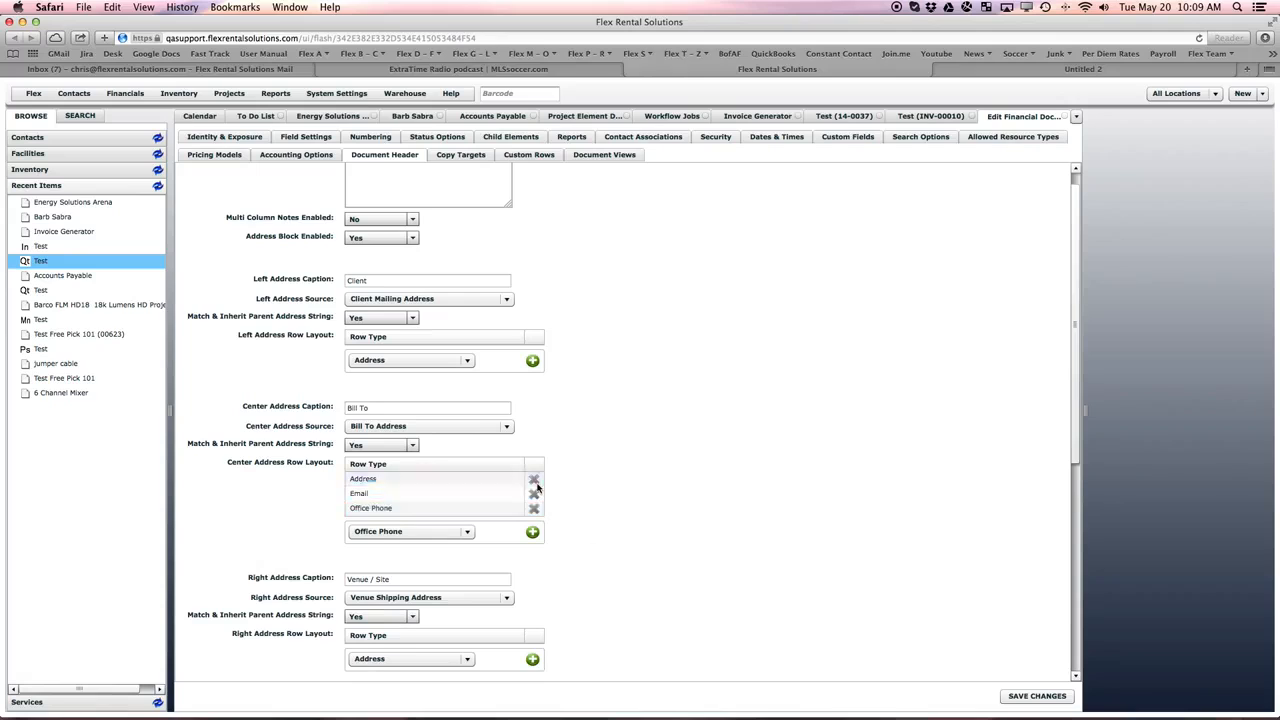
left_click(535, 484)
left_click(535, 484)
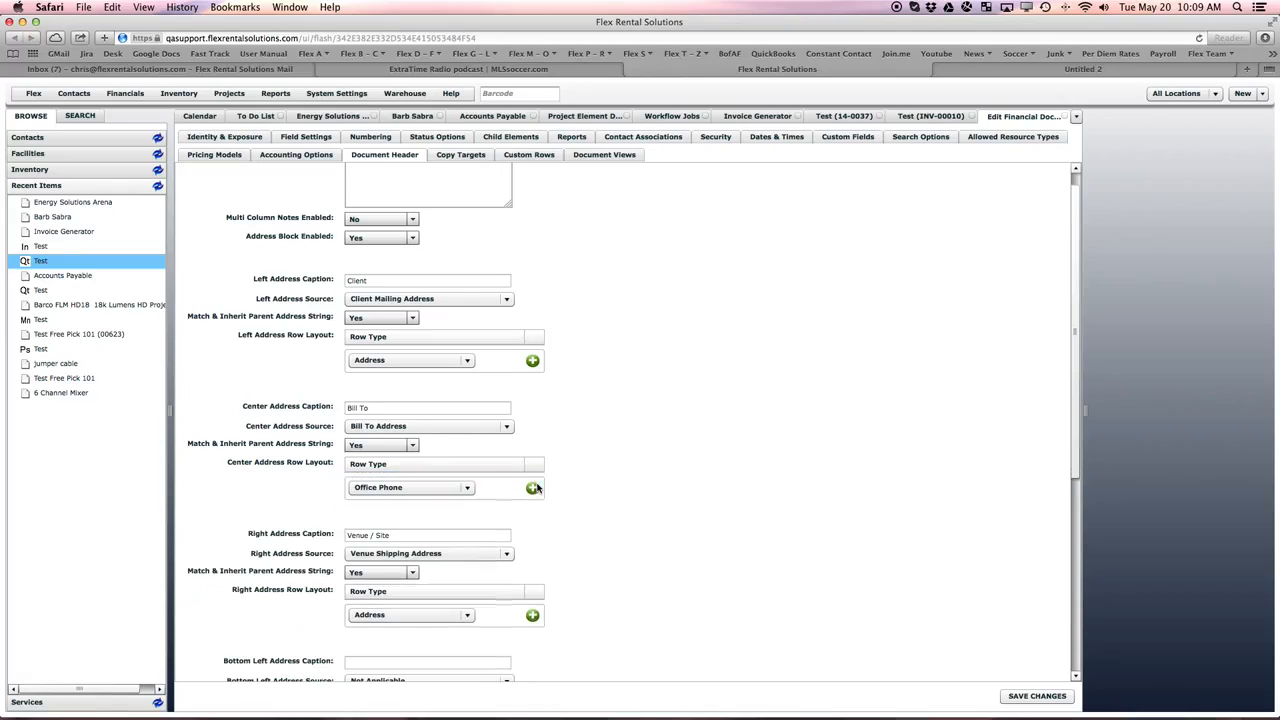
left_click(1035, 697)
- Start a new quote named Test 3 Header Quote with 05/21/2014 as both ship date and return date
left_click(1245, 94)
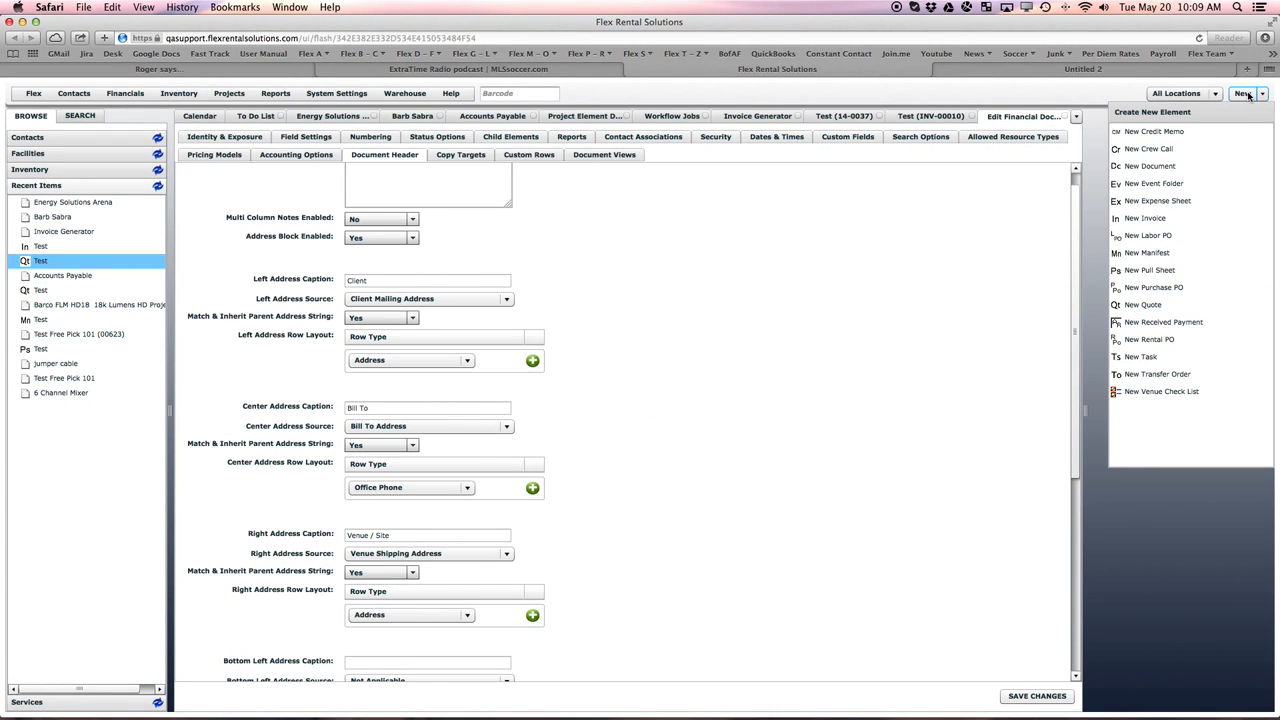
left_click(1154, 308)
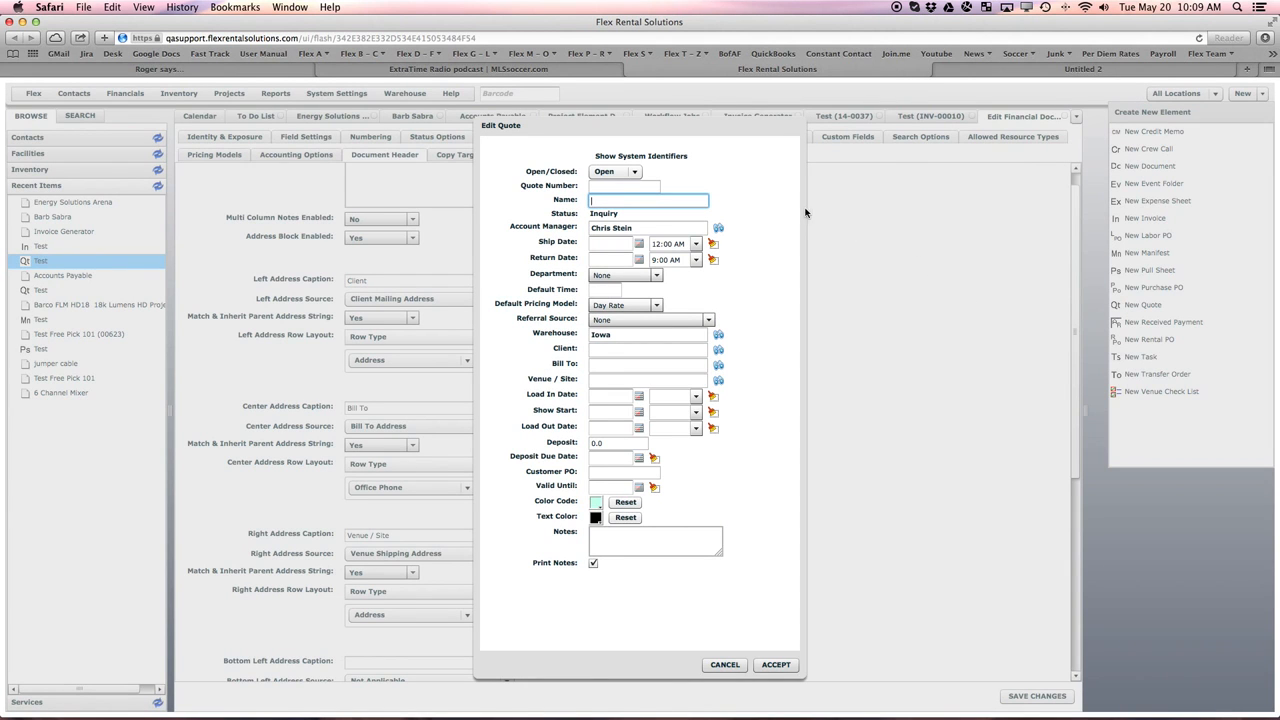
type("Test 3 Head")
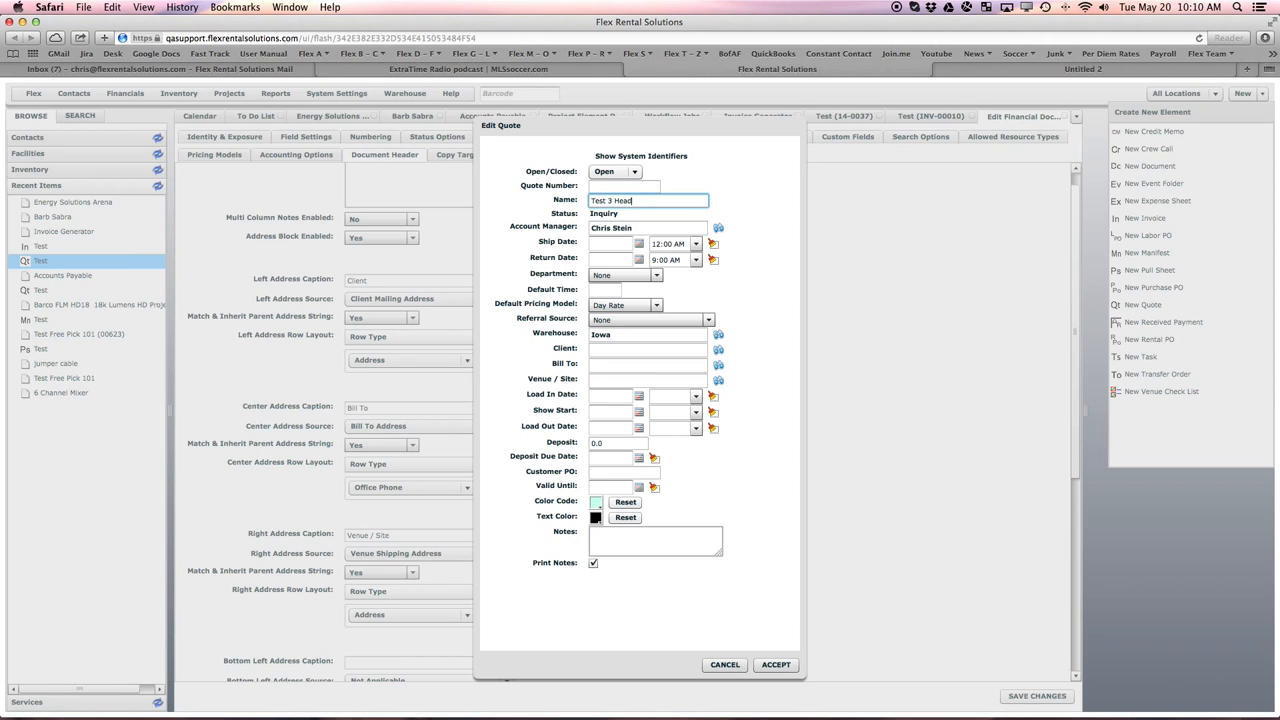
type("er Quote")
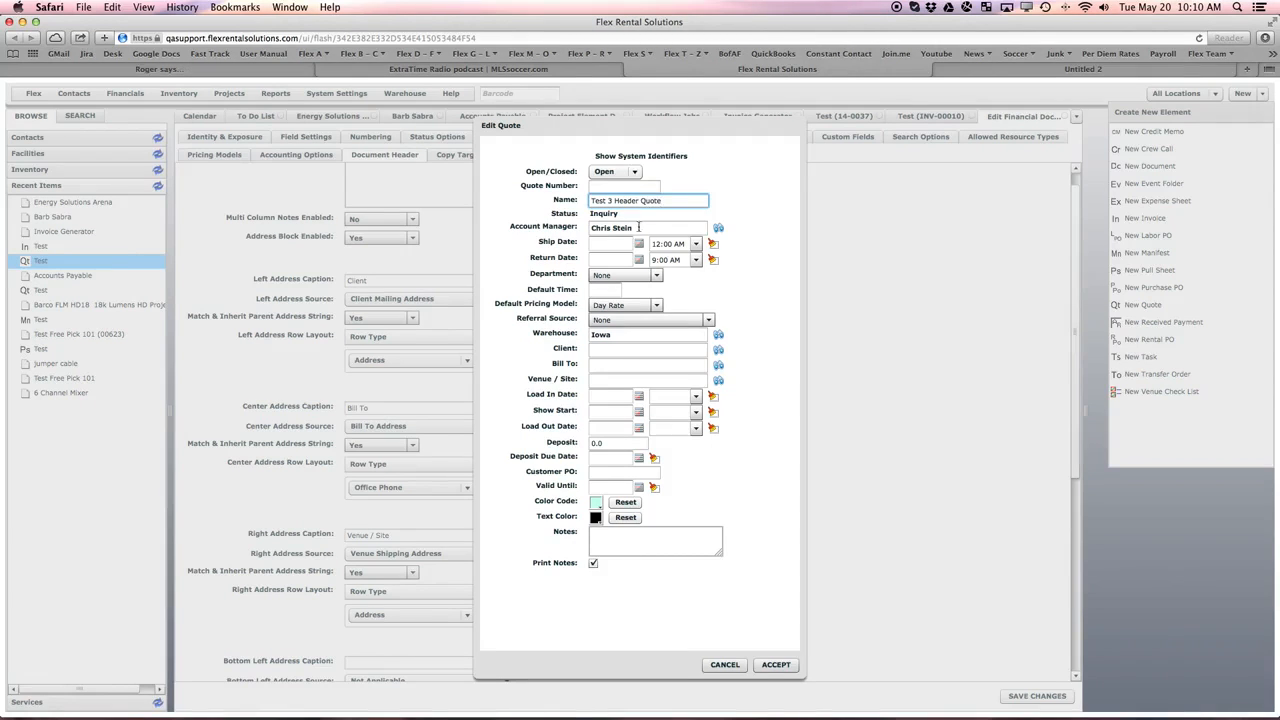
left_click(639, 243)
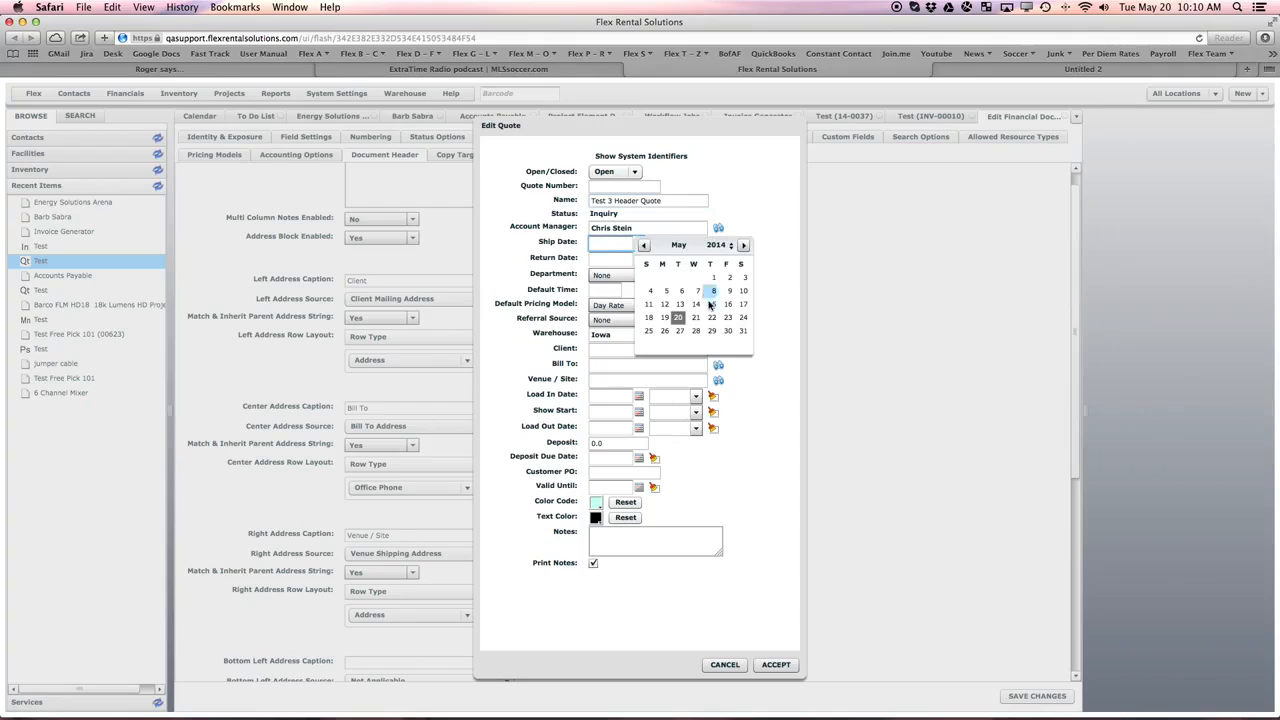
left_click(695, 319)
left_click(639, 259)
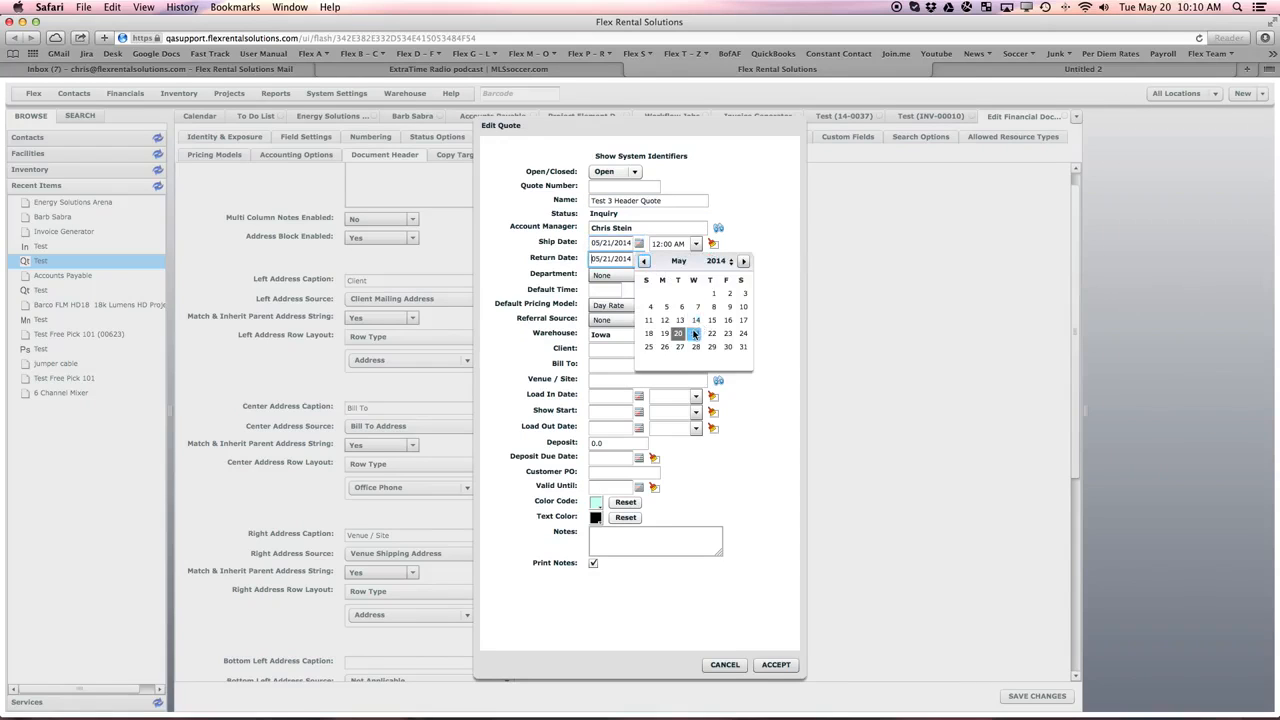
left_click(695, 320)
- Look up the client contact by first name and assign the Energy Solutions Arena contact as the quote's client
left_click(628, 352)
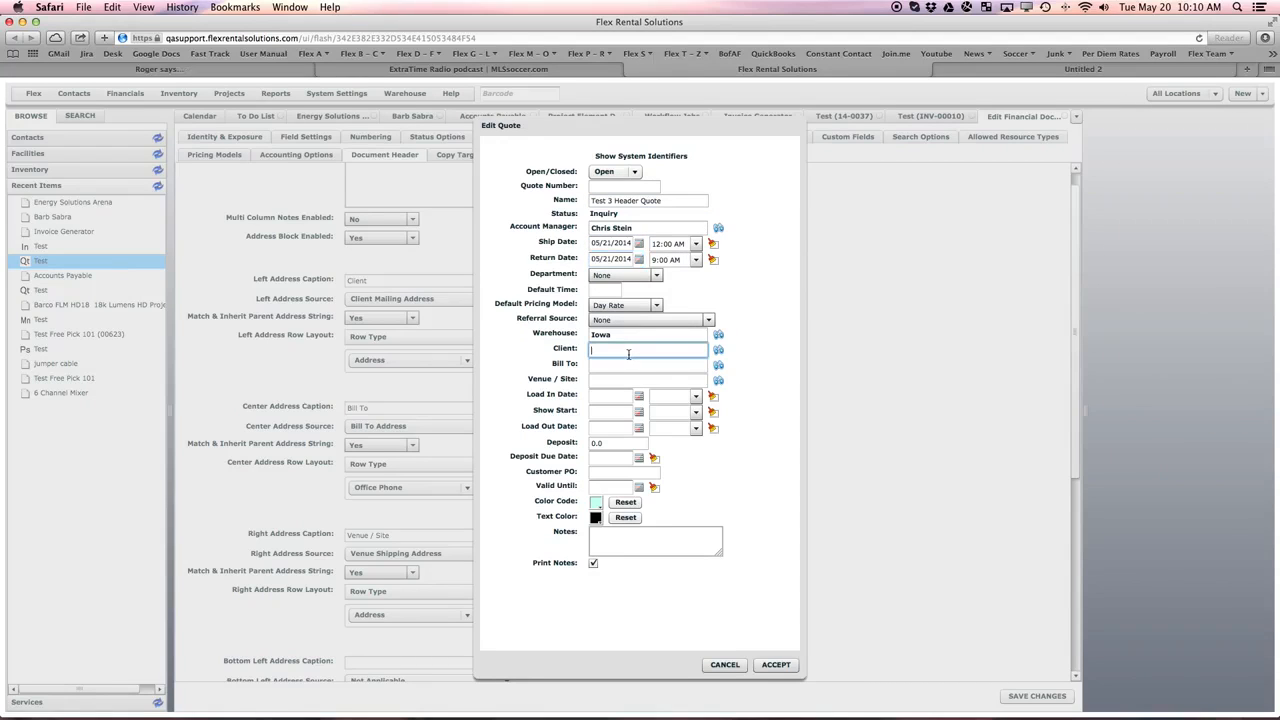
type("Barb")
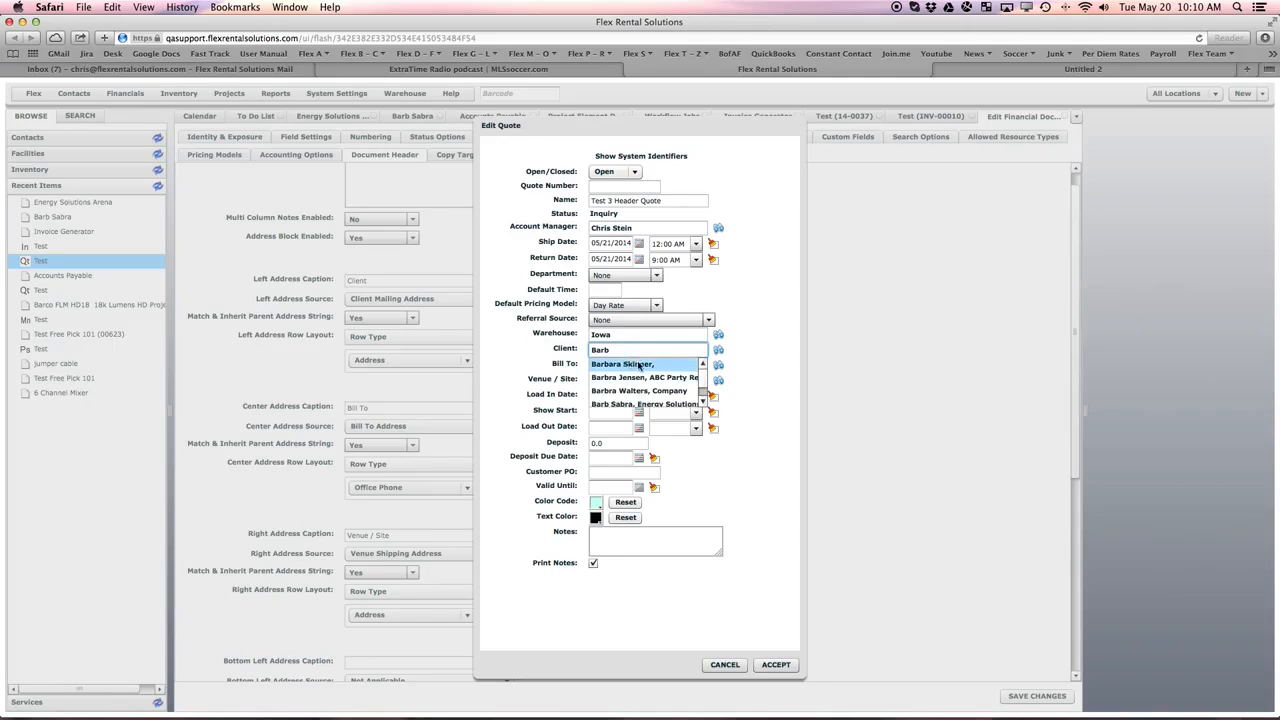
left_click(652, 405)
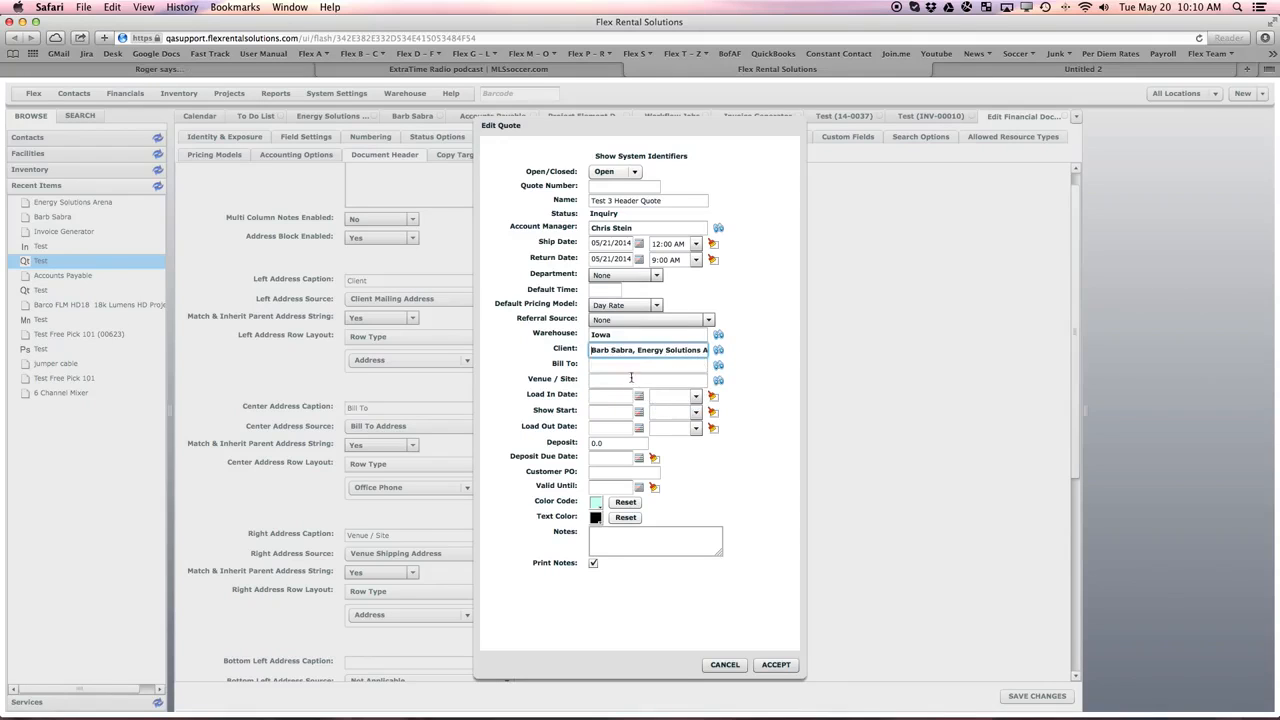
- Assign the Accounts Payable contact of Energy Solutions Arena as the quote's Bill To contact
left_click(611, 366)
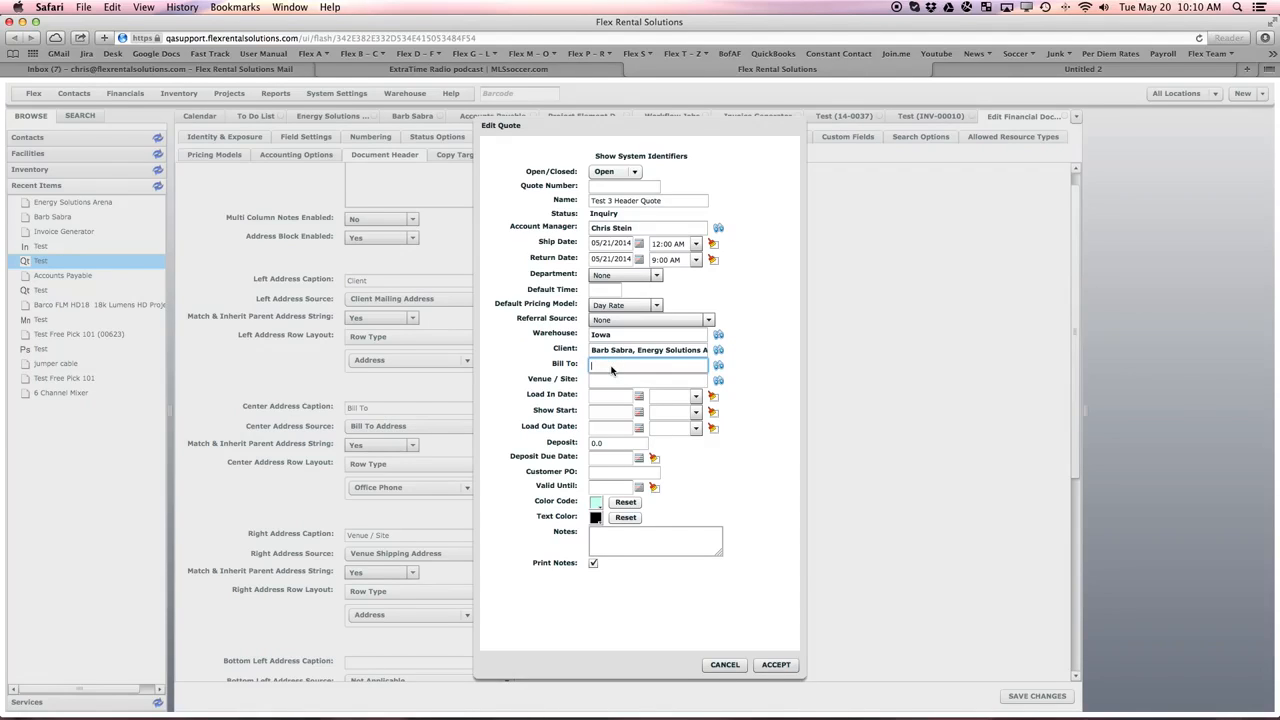
type("energ")
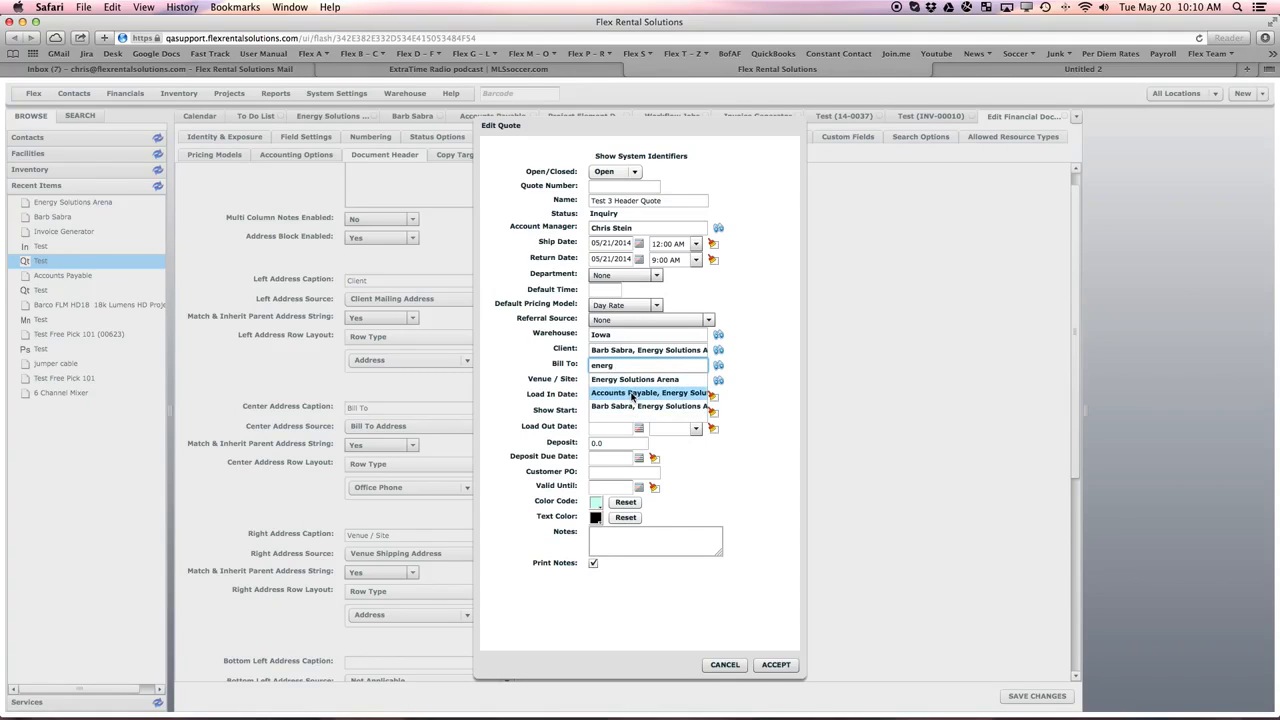
left_click(632, 394)
- Assign Energy Solutions Arena as the quote's Venue / Site and accept the new quote
left_click(599, 381)
type("eneregy")
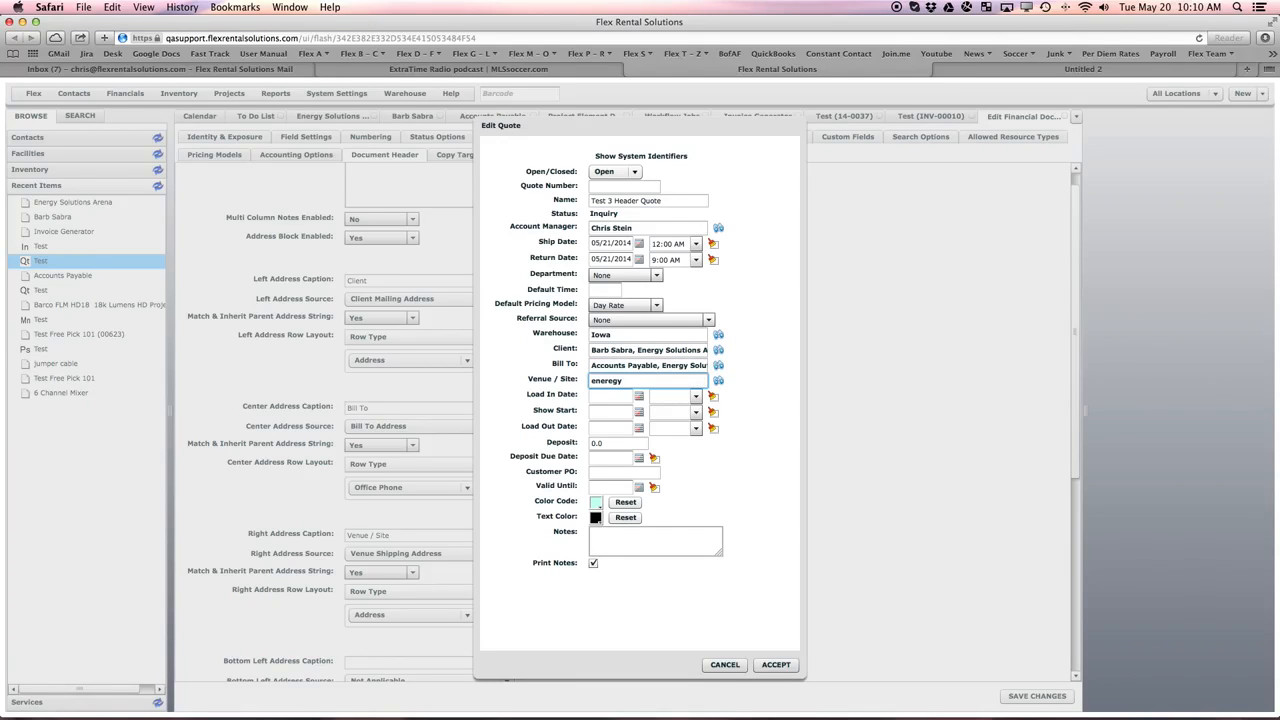
key("BackSpace")
key("BackSpace")
key("BackSpace")
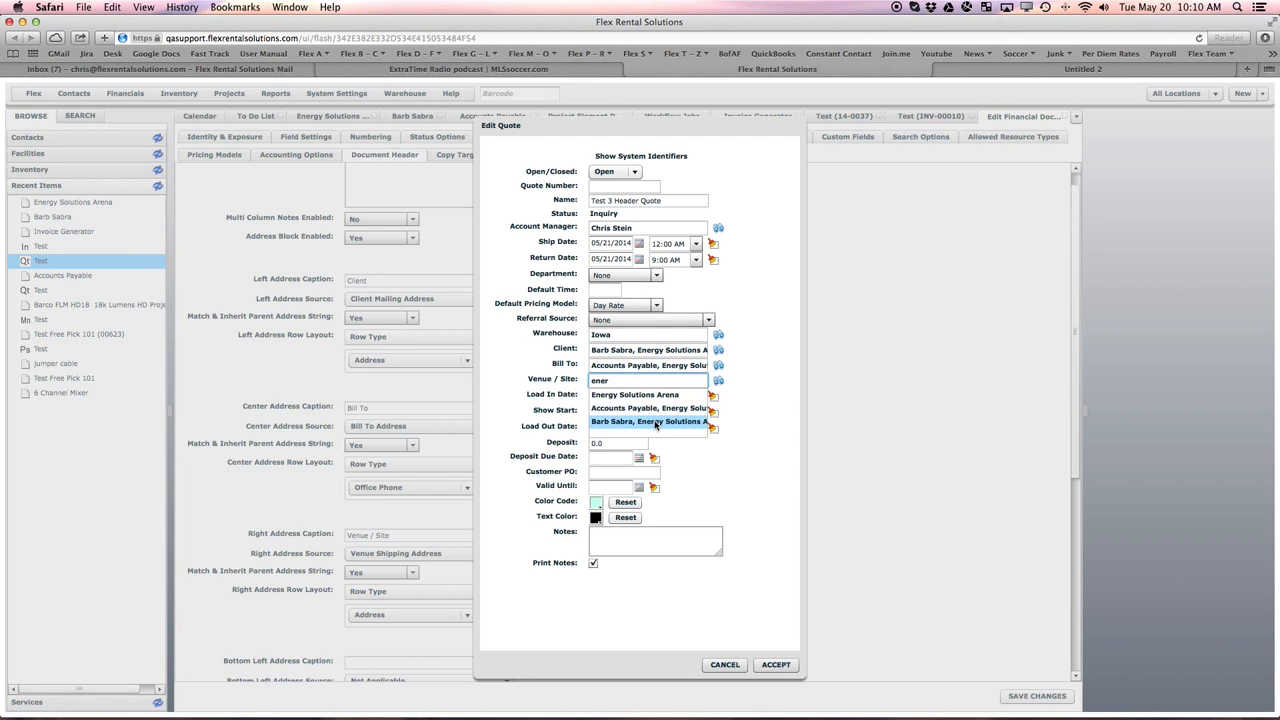
left_click(650, 395)
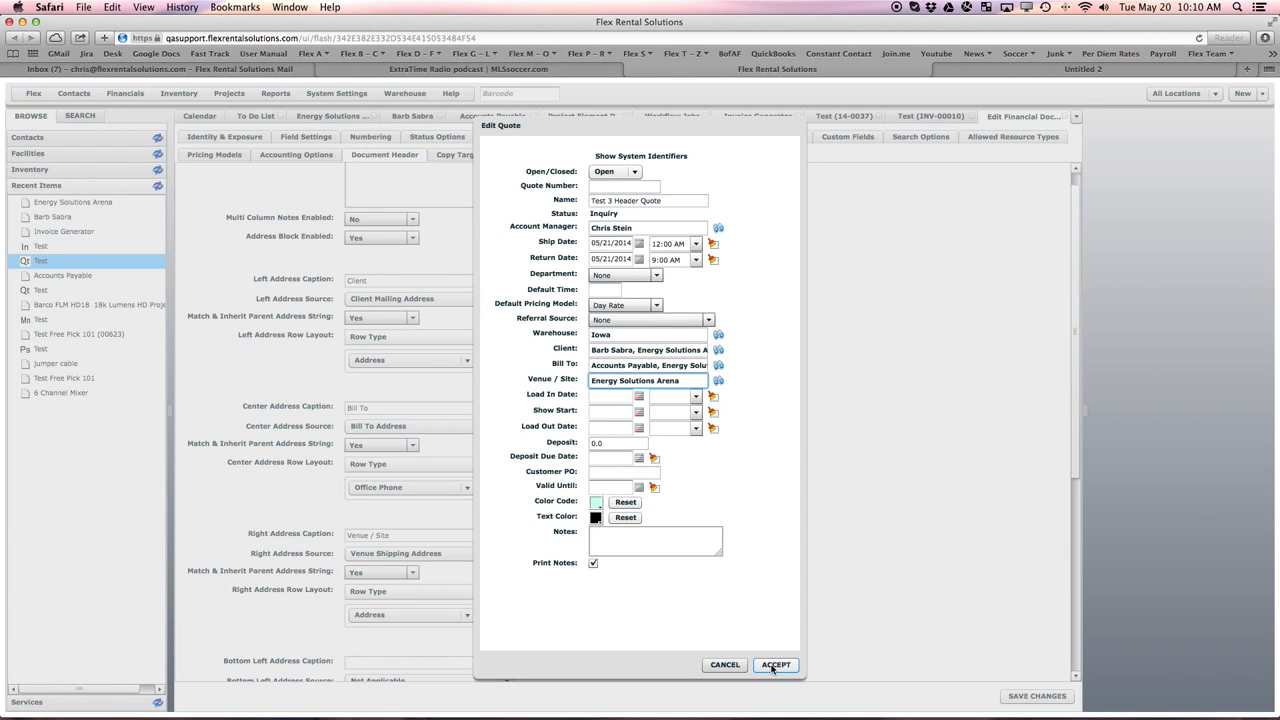
left_click(773, 665)
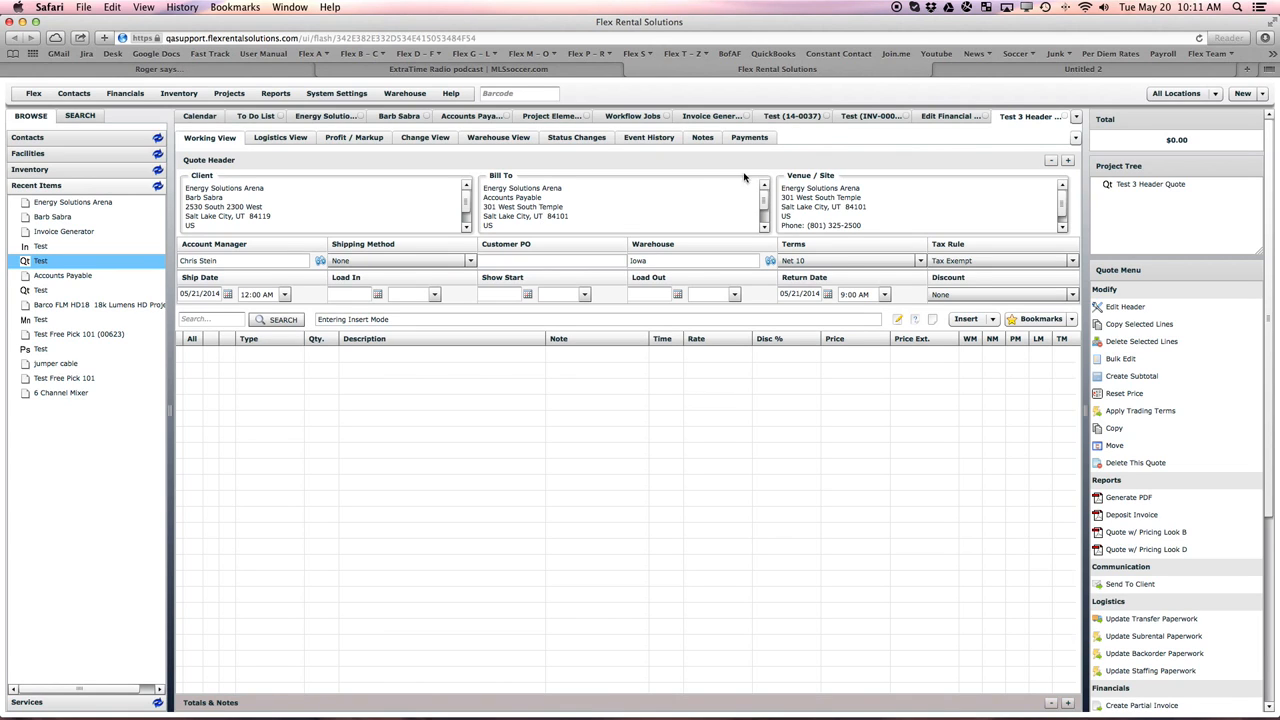
- In the Quote definition's document header, clear the center address caption and set the center address source to Not Applicable
left_click(943, 121)
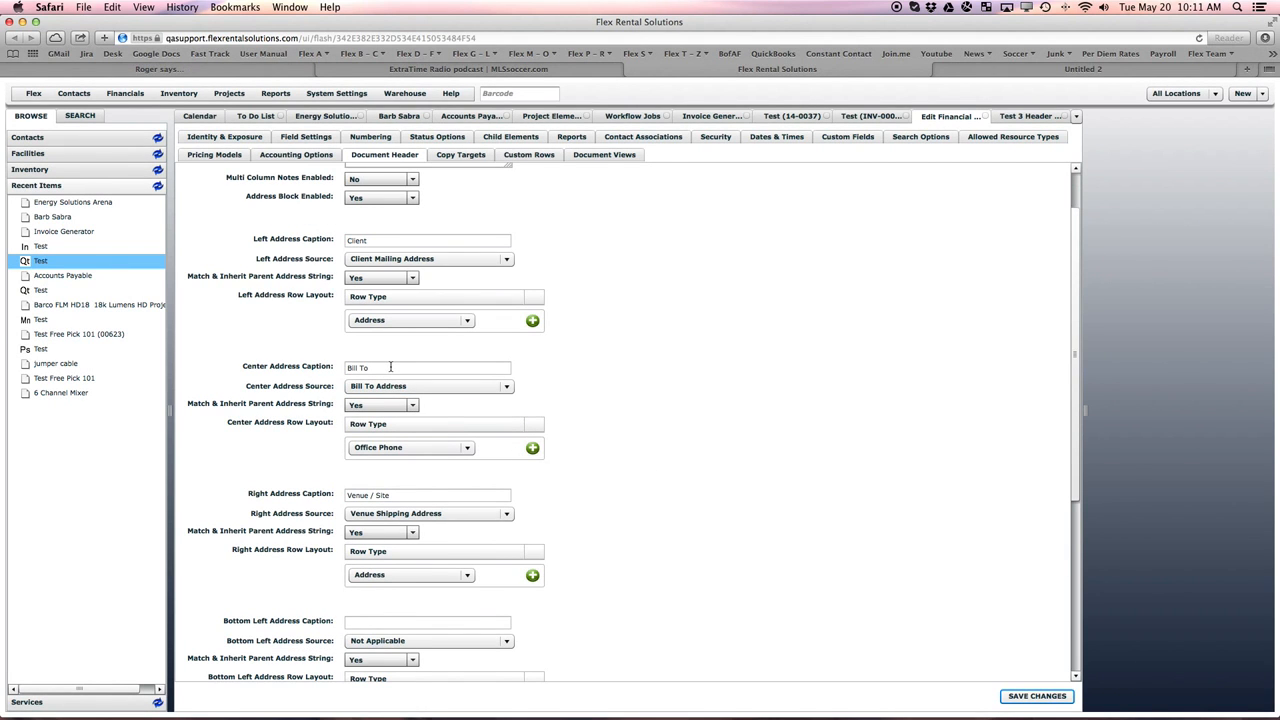
left_click(390, 368)
key("super+a")
key("BackSpace")
left_click(395, 386)
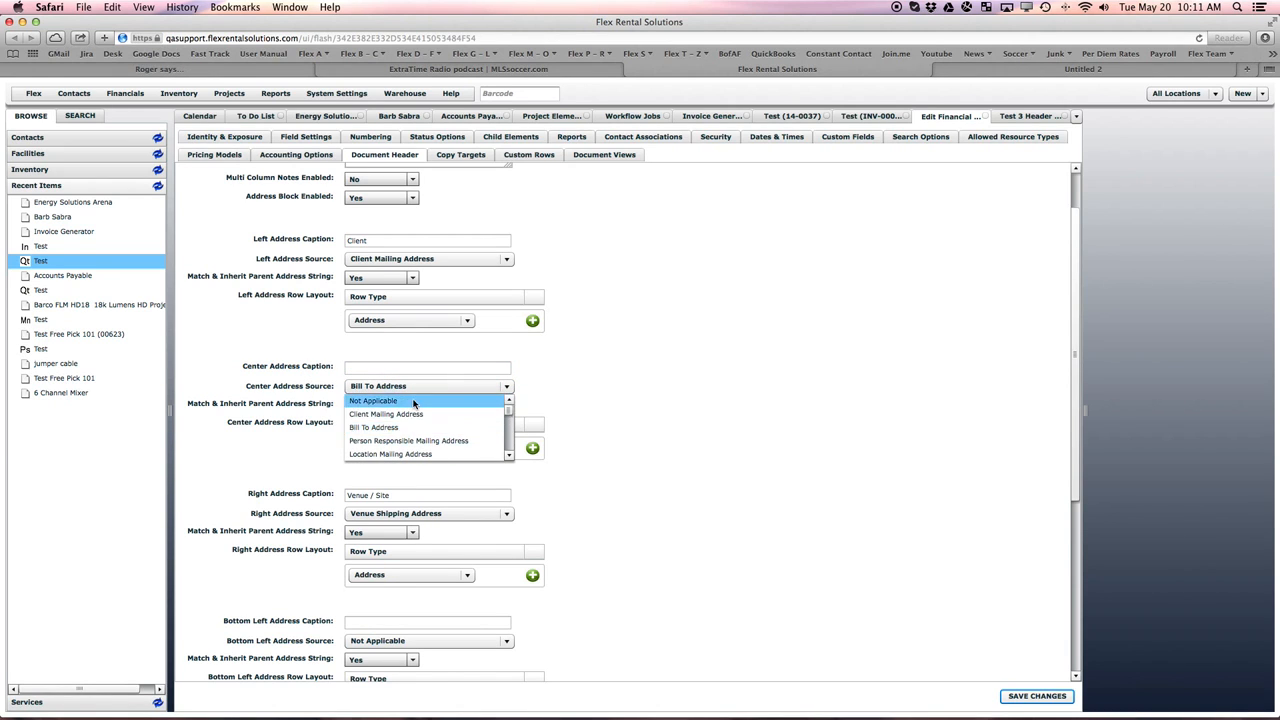
left_click(500, 401)
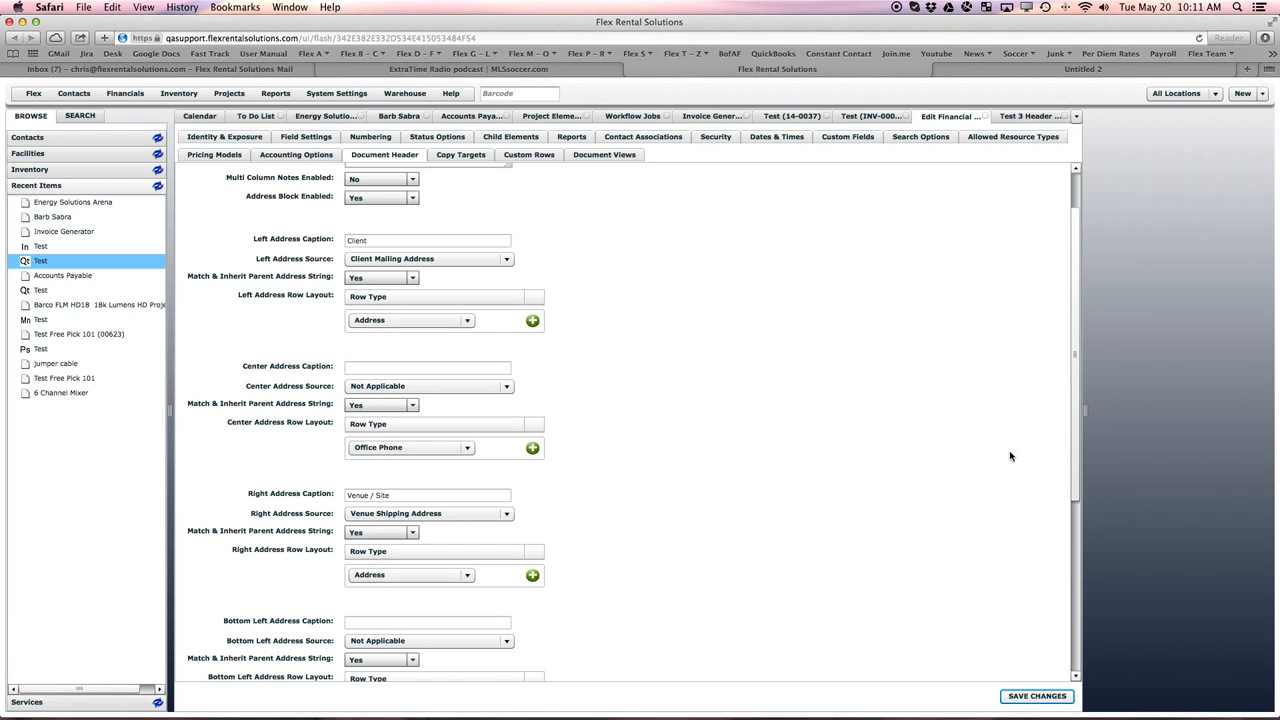
- Caption the bottom left address Bill To and set its source to Bill To Address
left_click_drag(1072, 458, 1048, 534)
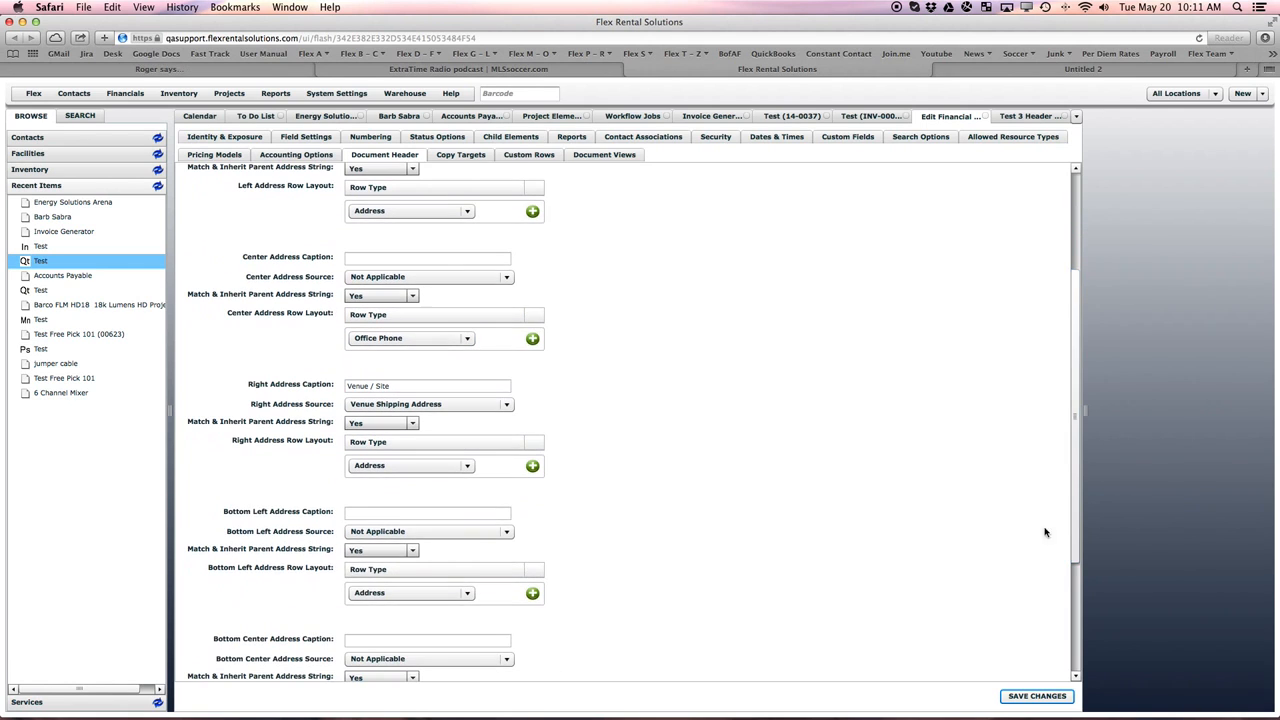
left_click(353, 515)
type("Bill To")
left_click(430, 531)
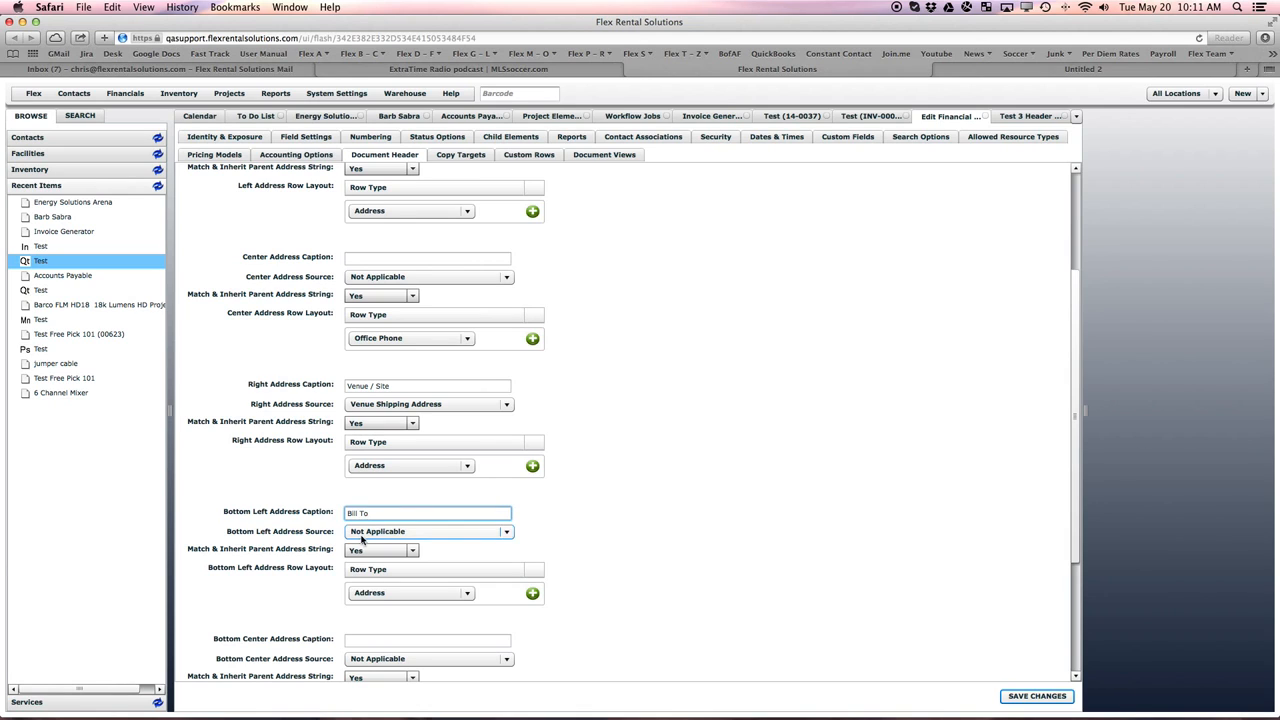
left_click(401, 568)
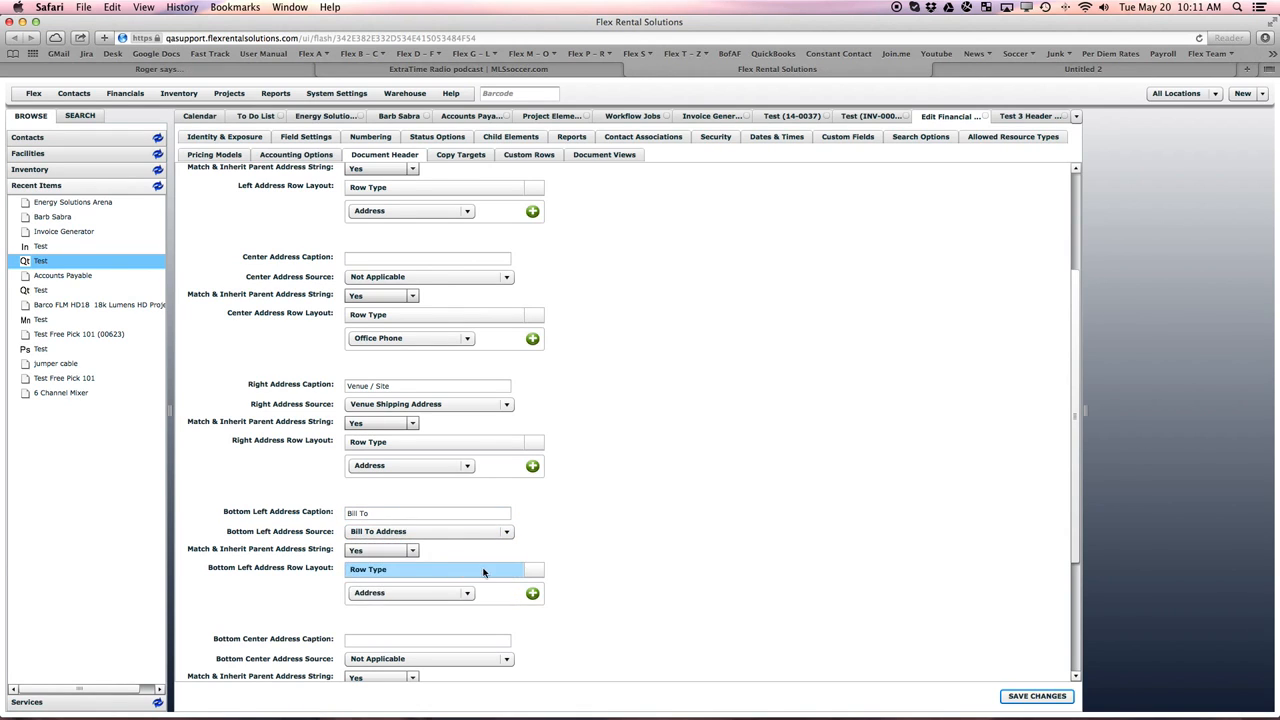
- Caption the bottom right address Notes and set its source to Free Text
left_click_drag(1073, 546, 1071, 654)
left_click(362, 577)
type("Note")
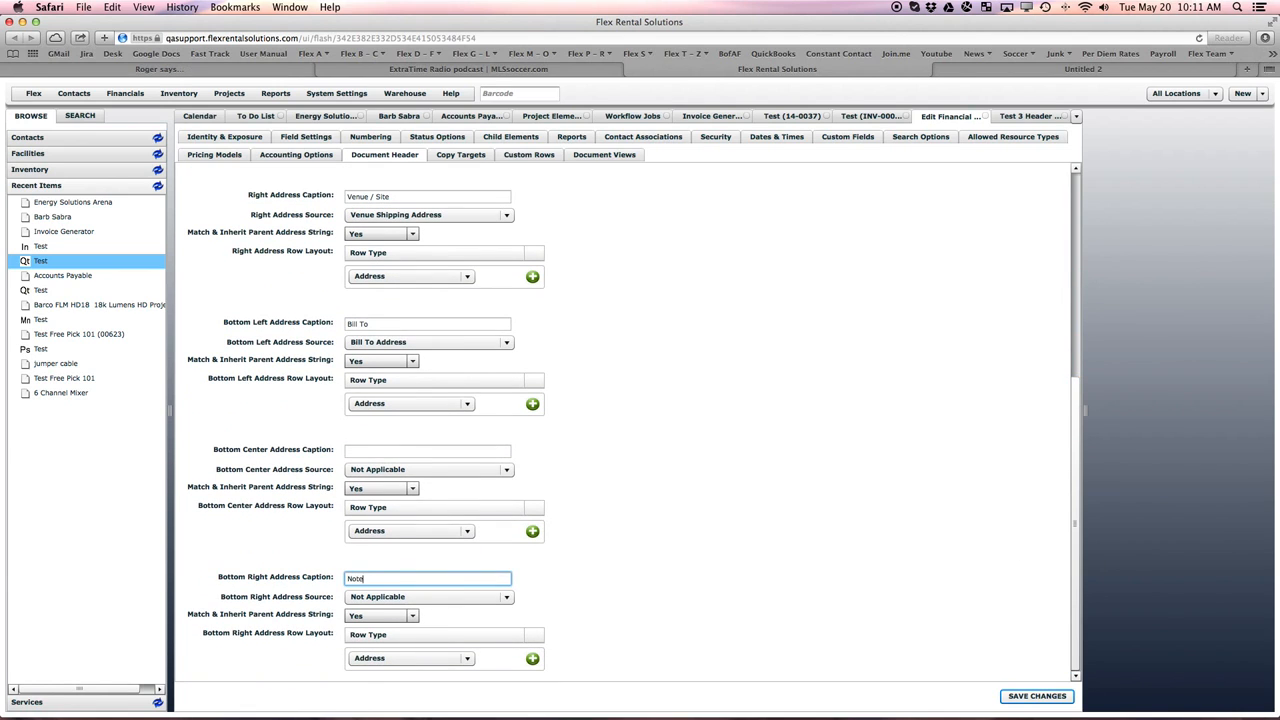
type("s")
left_click(385, 597)
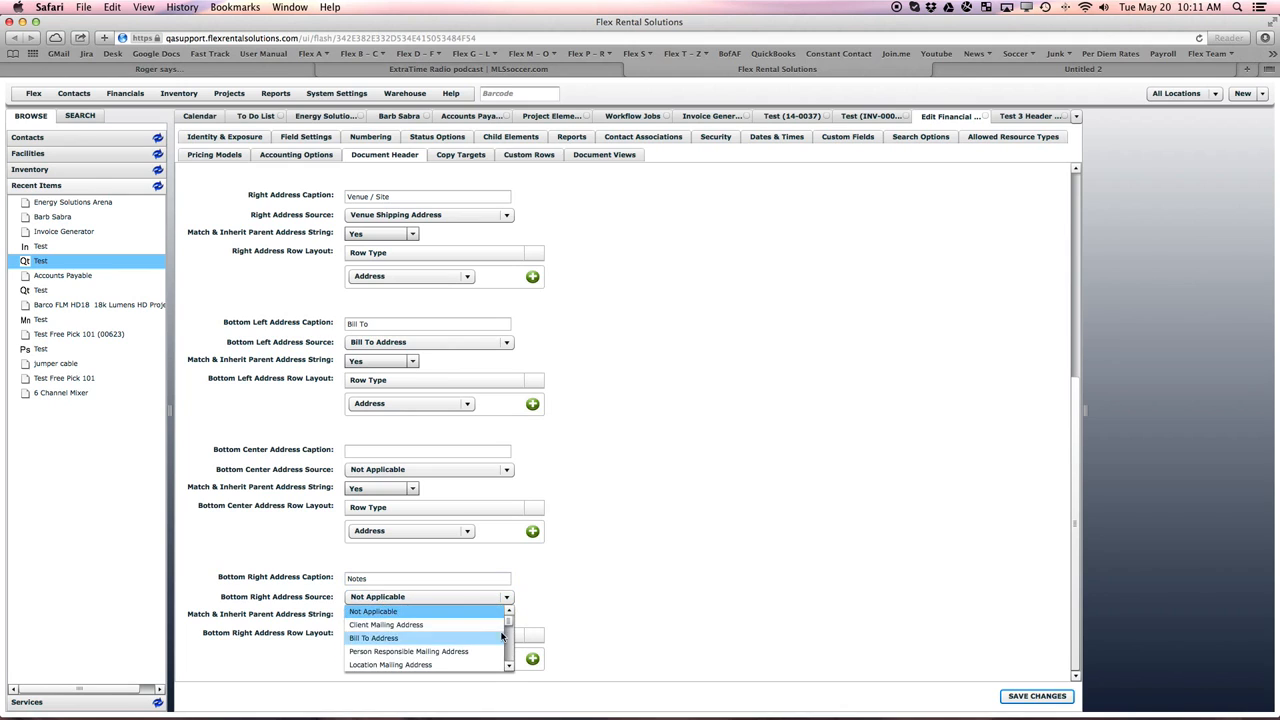
left_click_drag(510, 622, 511, 664)
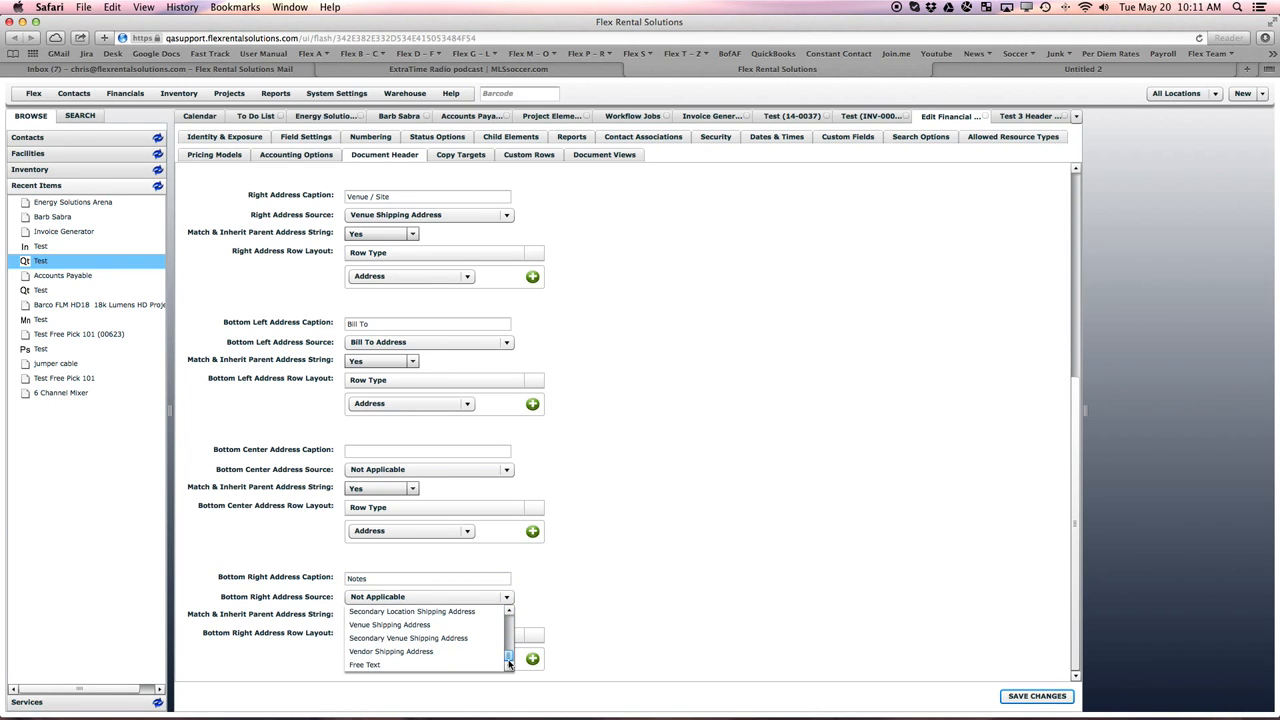
left_click(410, 665)
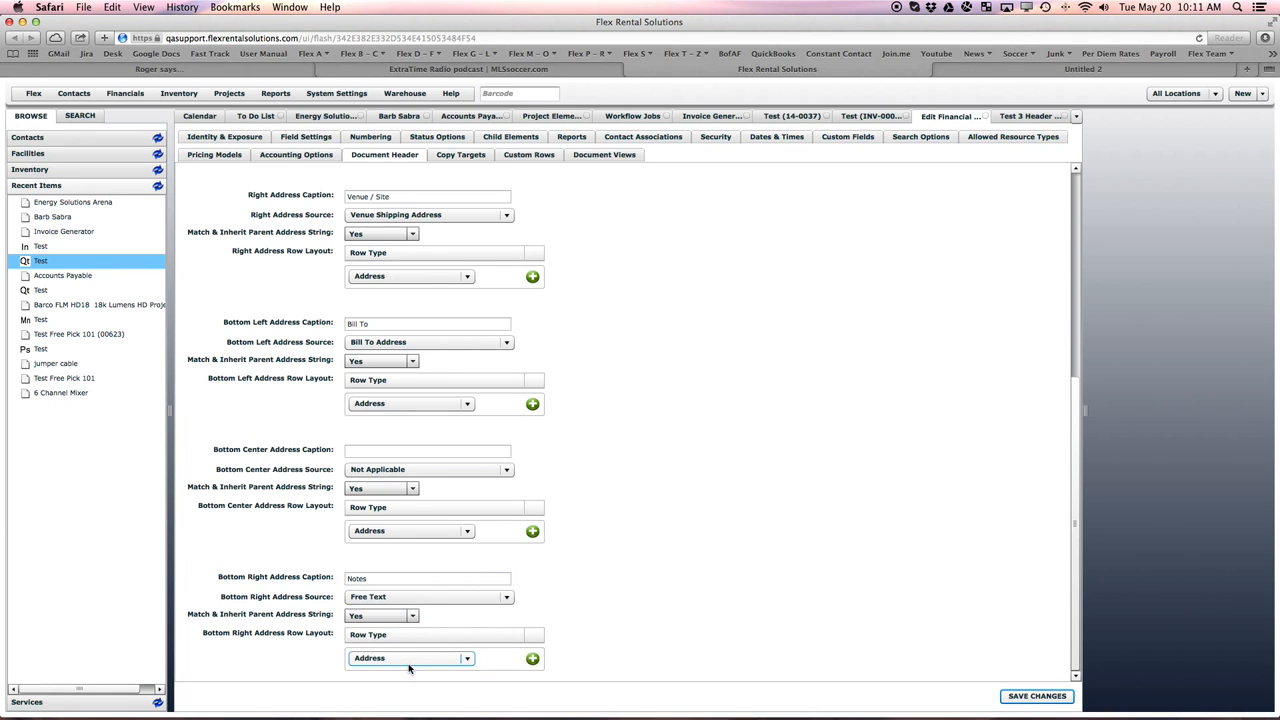
- Save the Quote definition's changes and reload Test 3 Header Quote to view its header with the bottom address blocks
left_click(1040, 696)
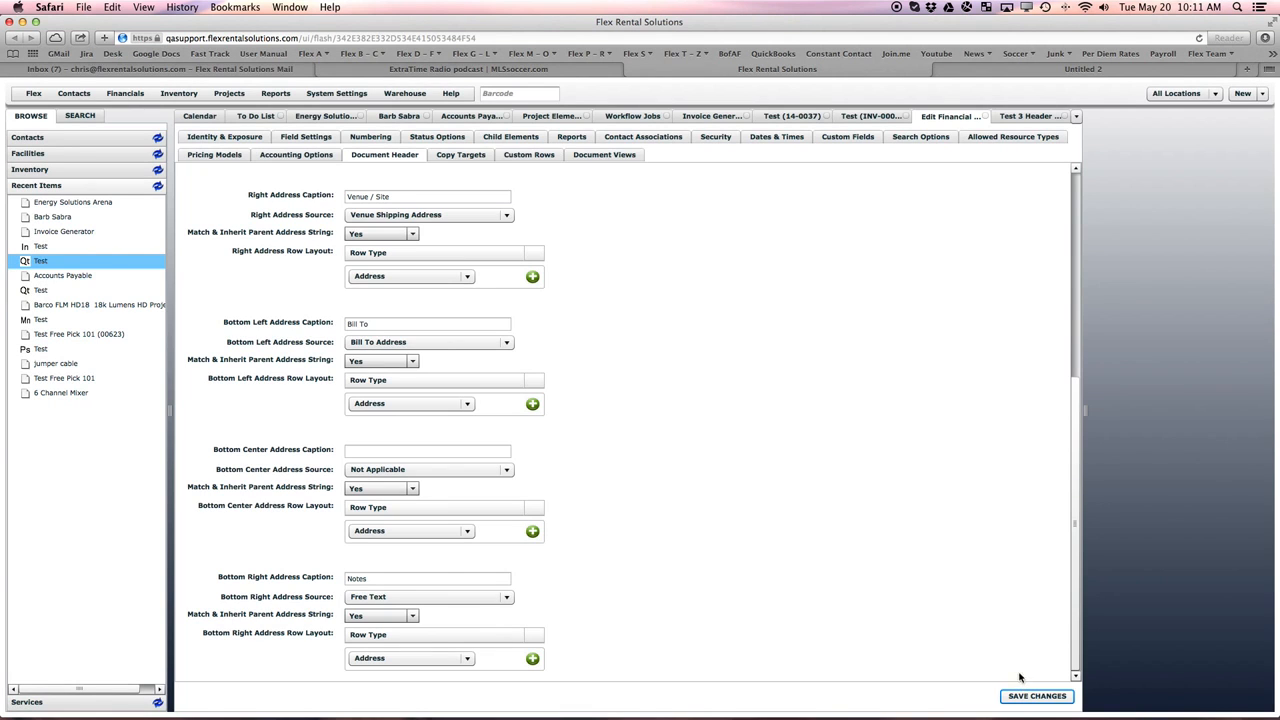
left_click(1016, 117)
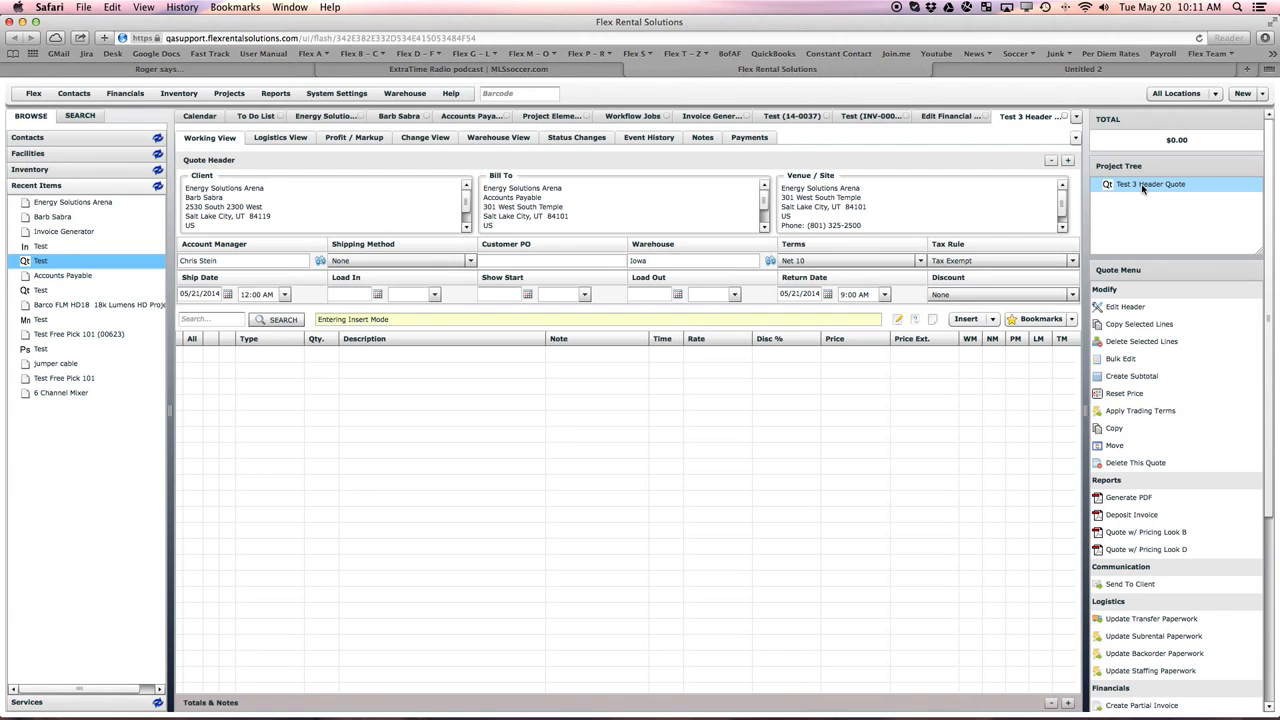
left_click(1145, 188)
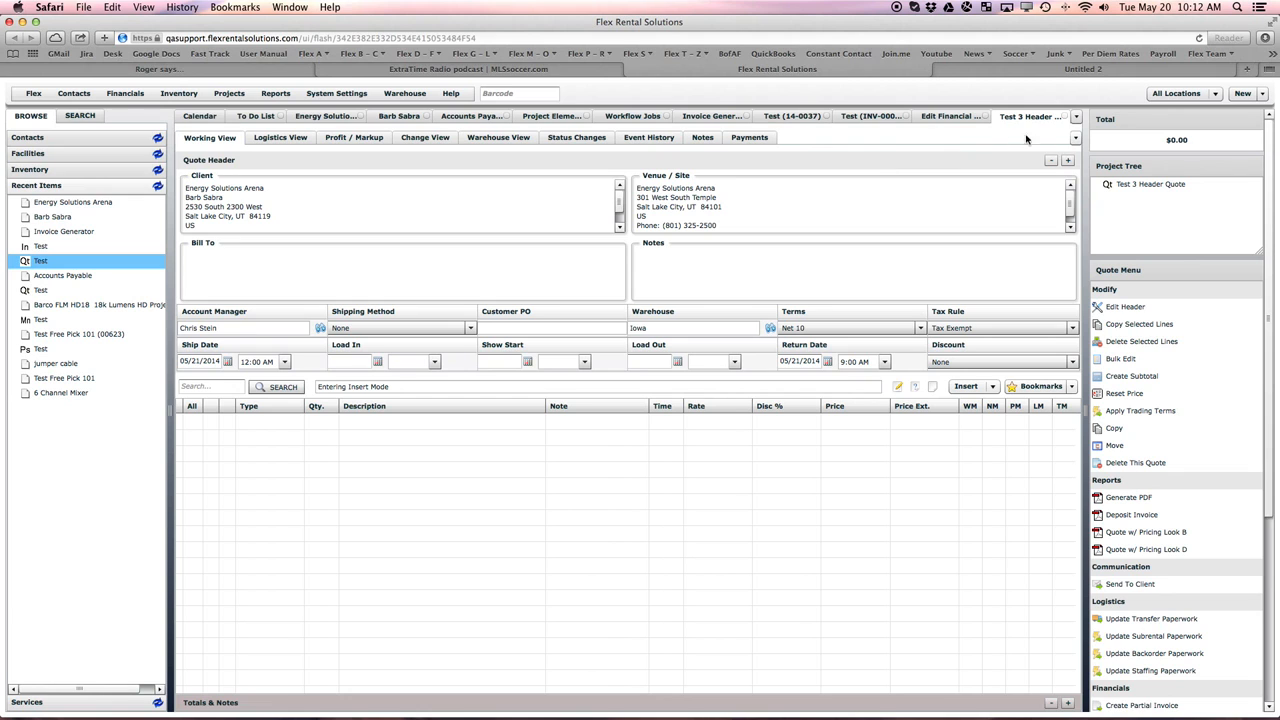
- Return to the Quote definition, clear the bottom right address caption and set its source to Not Applicable
left_click(958, 118)
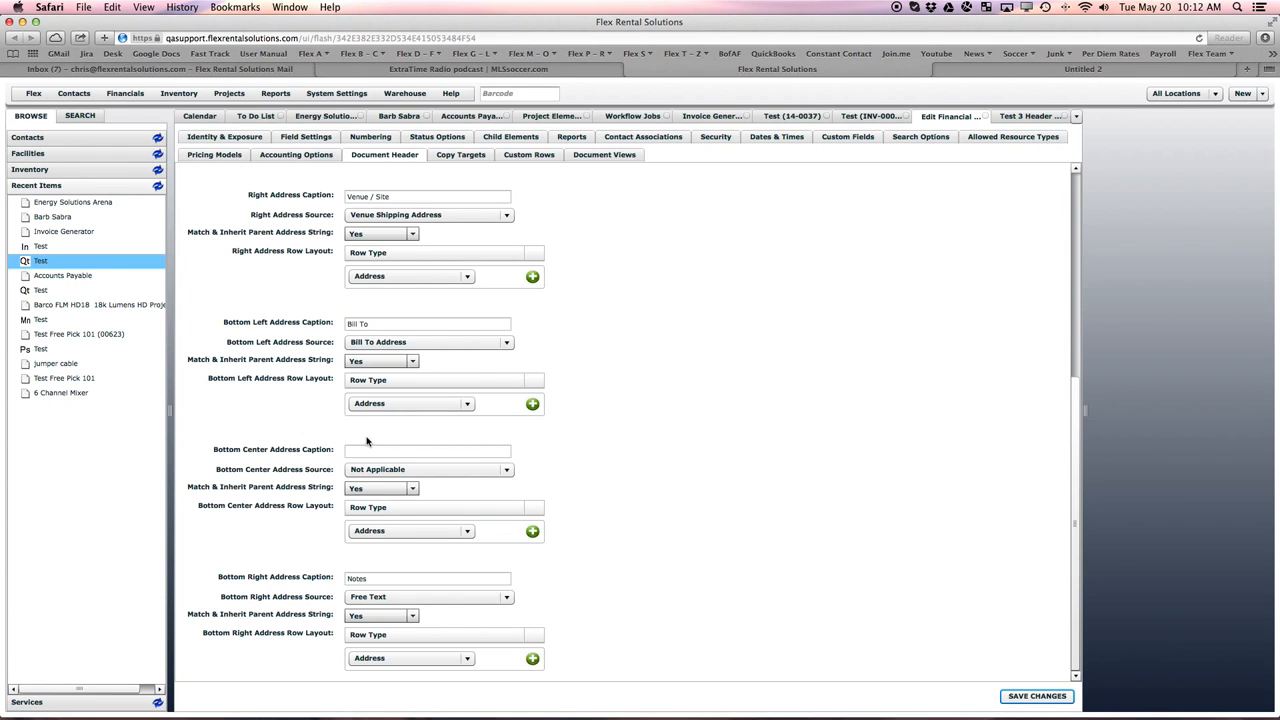
double_click(383, 580)
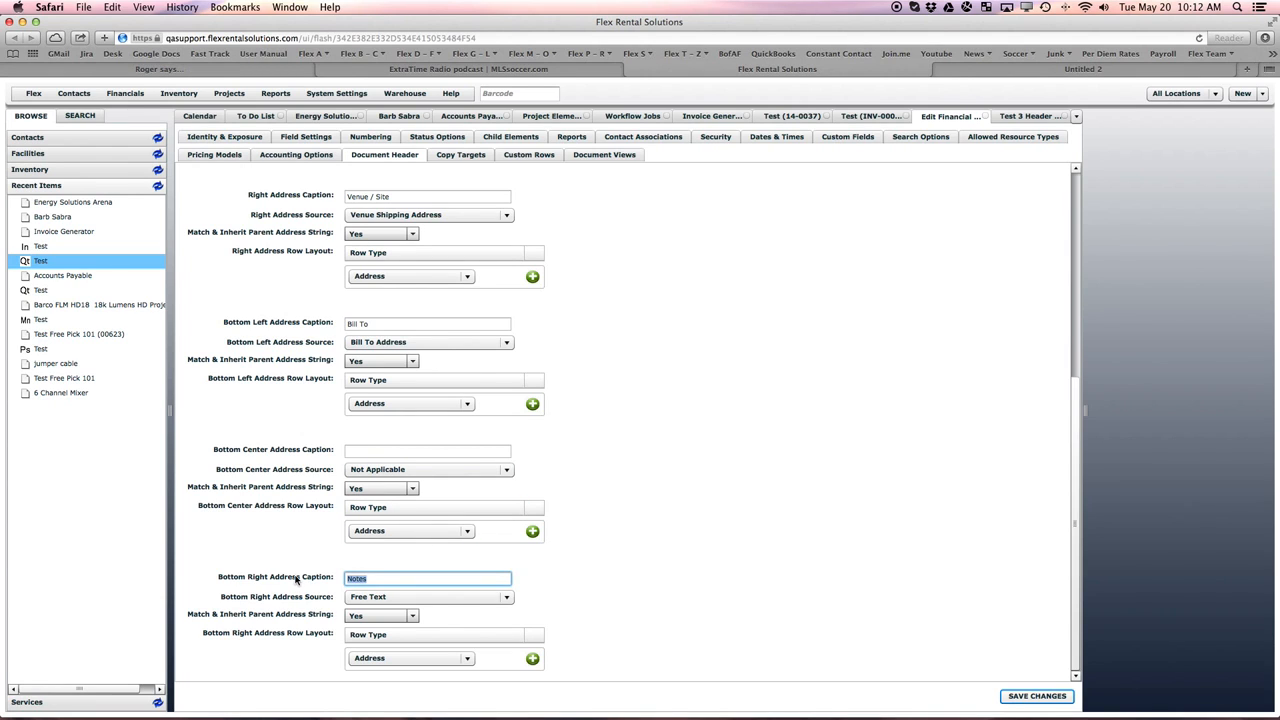
key("BackSpace")
left_click(397, 600)
scroll(508, 619, "up", 5)
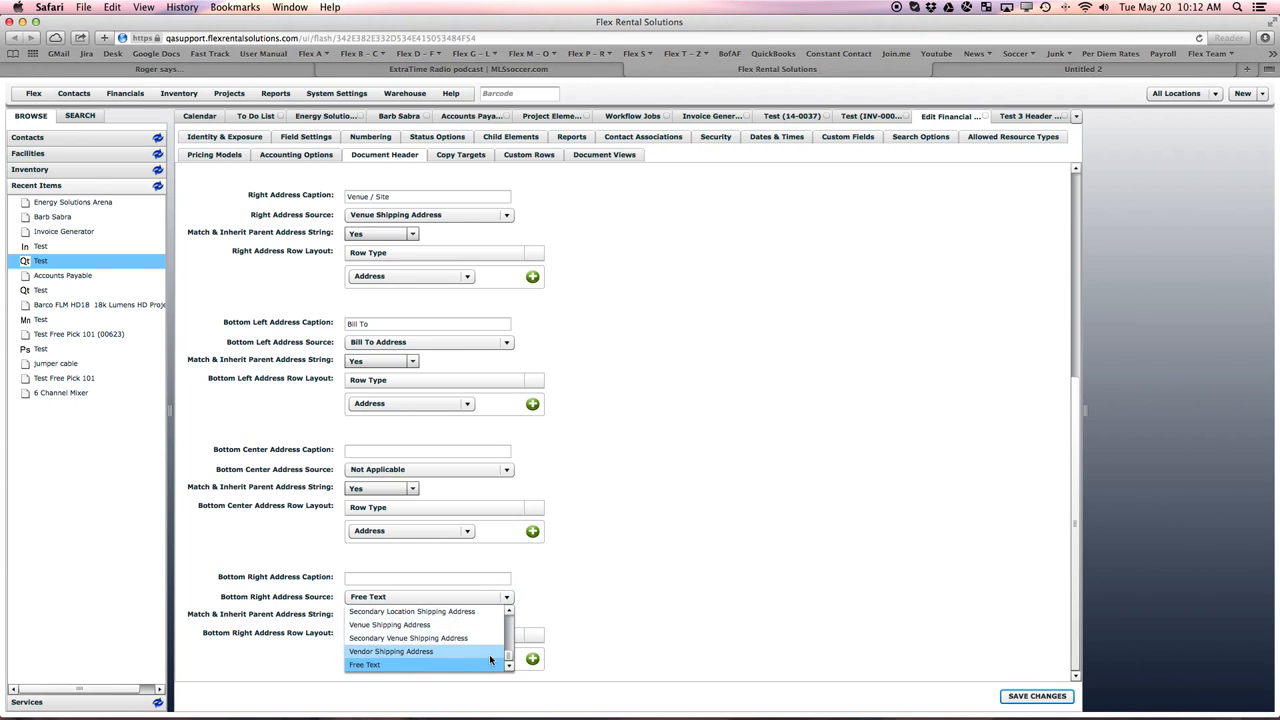
left_click(495, 611)
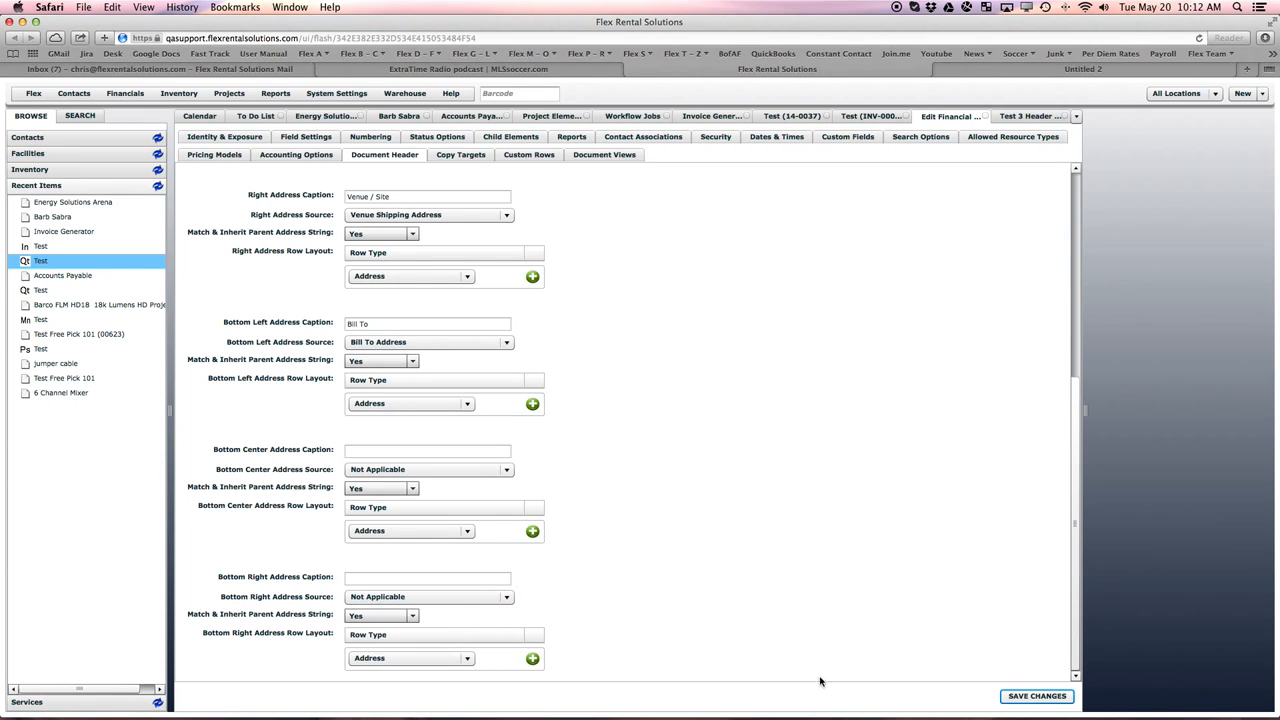
- Clear the bottom left address caption and set its source to Not Applicable
triple_click(390, 324)
key("BackSpace")
left_click(470, 342)
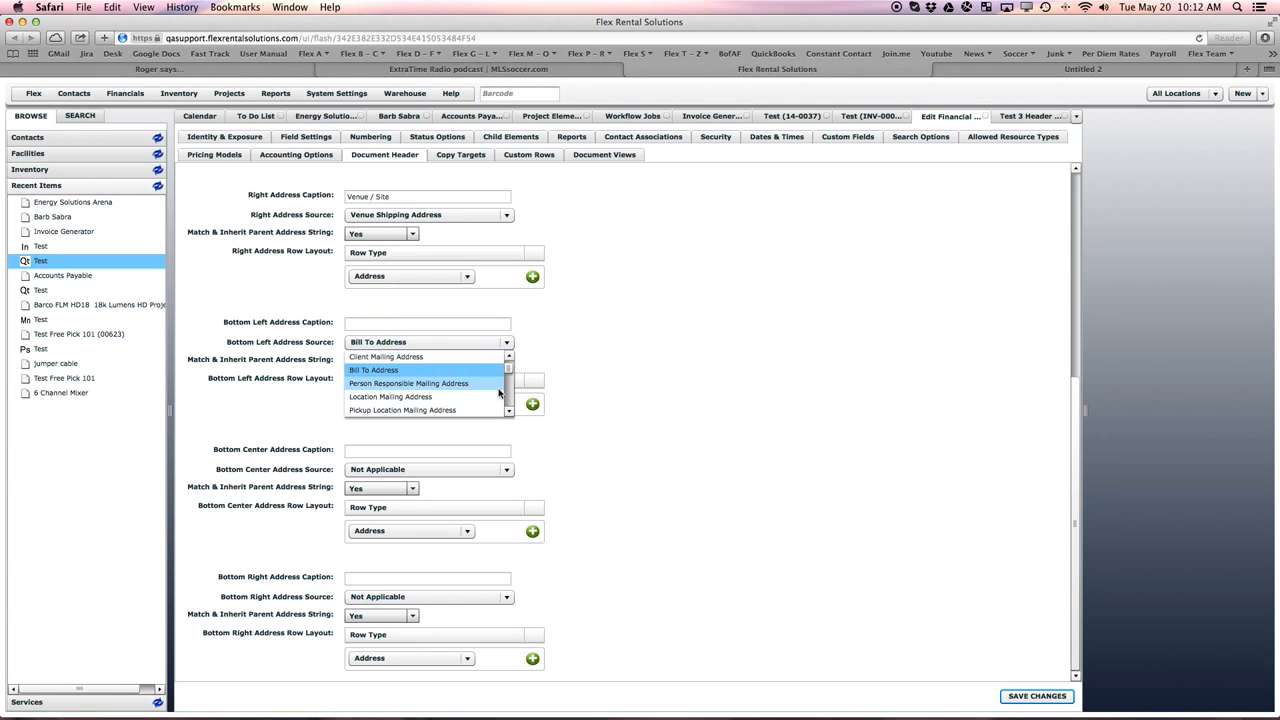
scroll(511, 375, "up", 1)
left_click(500, 358)
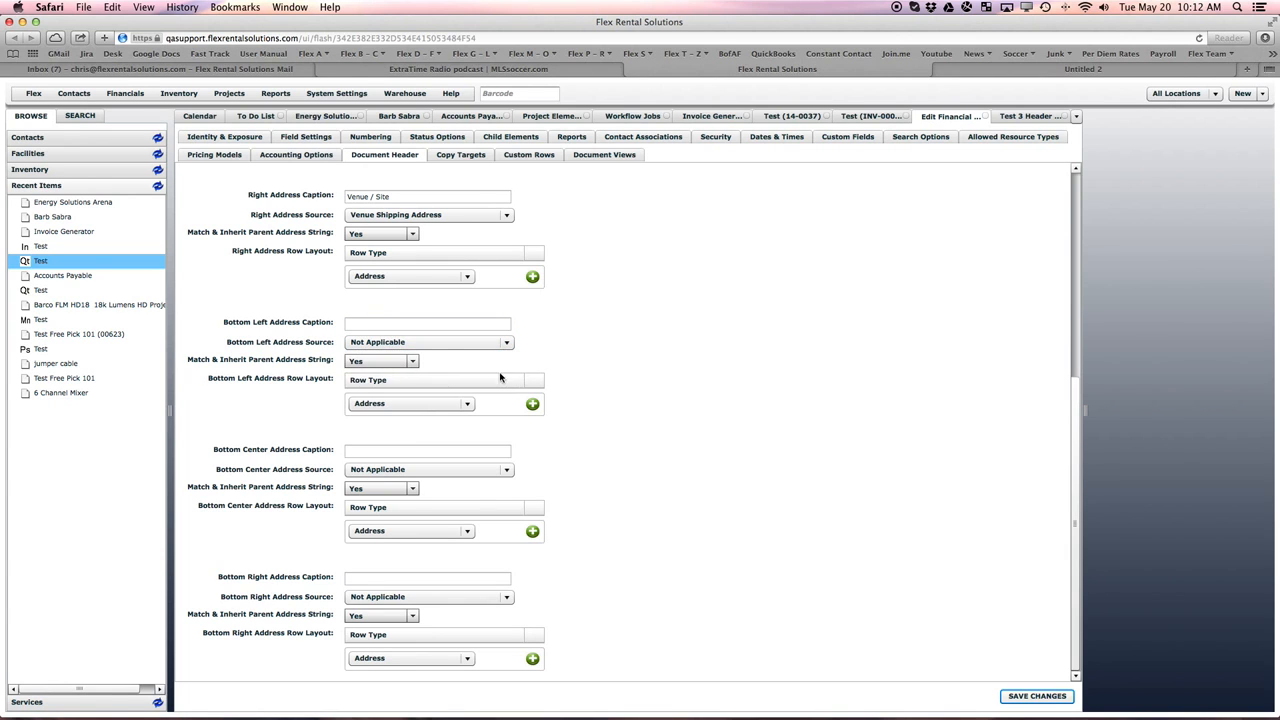
- Caption the center address Bill To and set its source to Bill To Address
left_click_drag(1080, 395, 1076, 173)
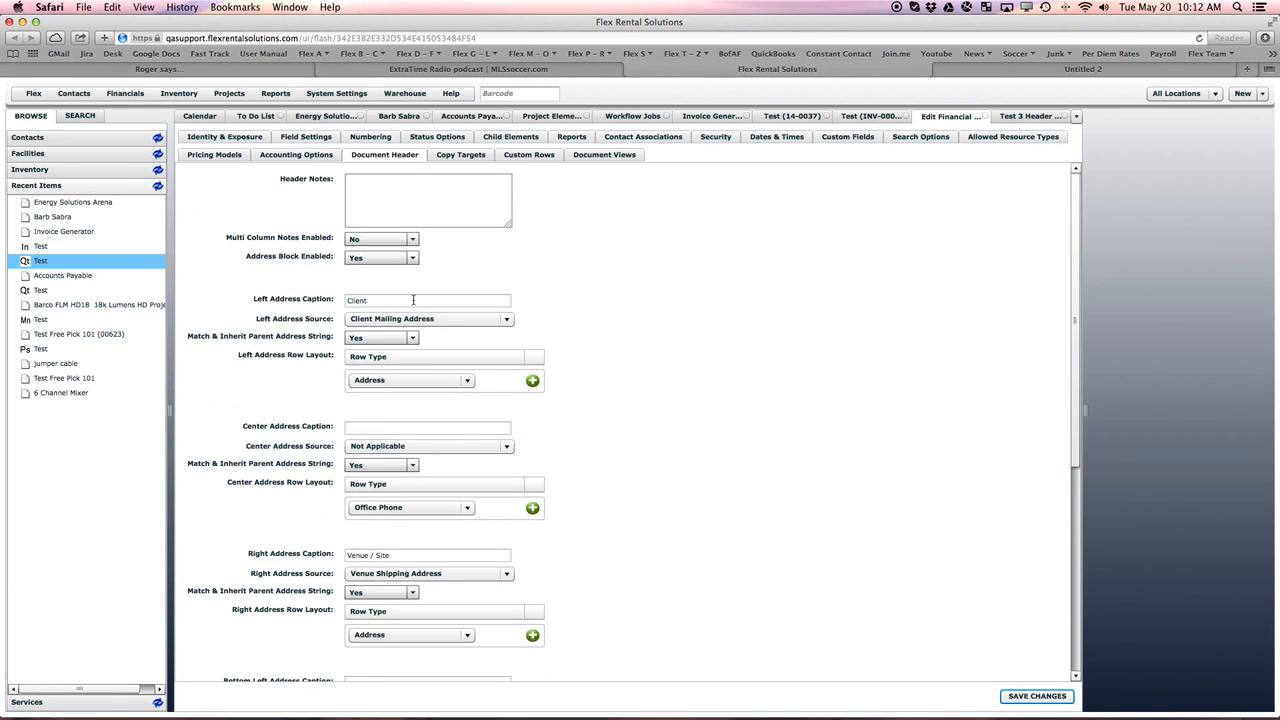
left_click(383, 427)
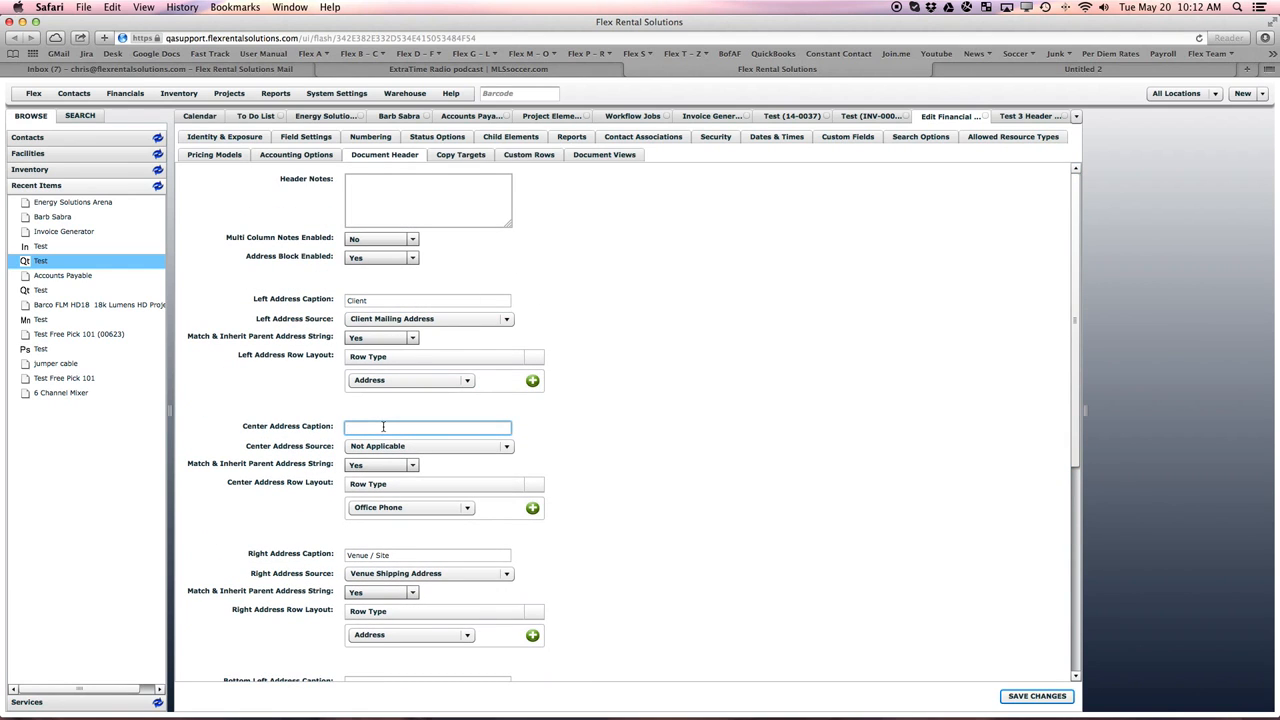
type("B")
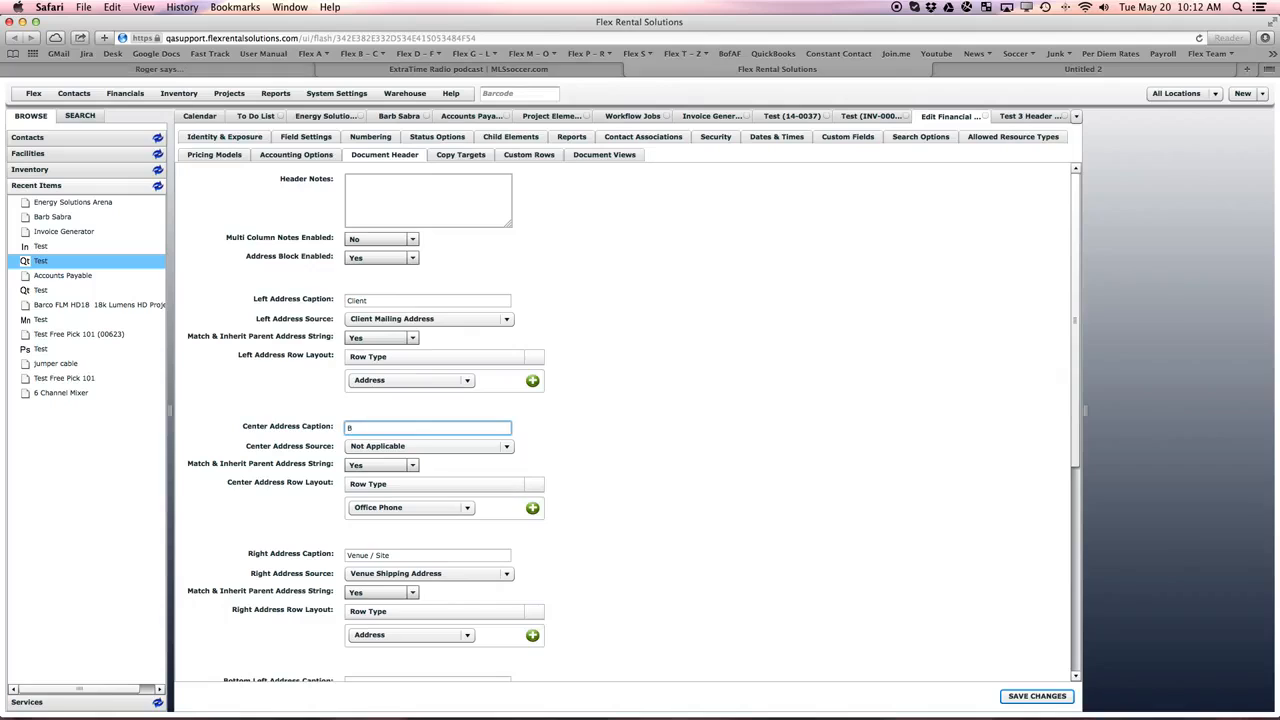
type("ill To")
left_click(488, 446)
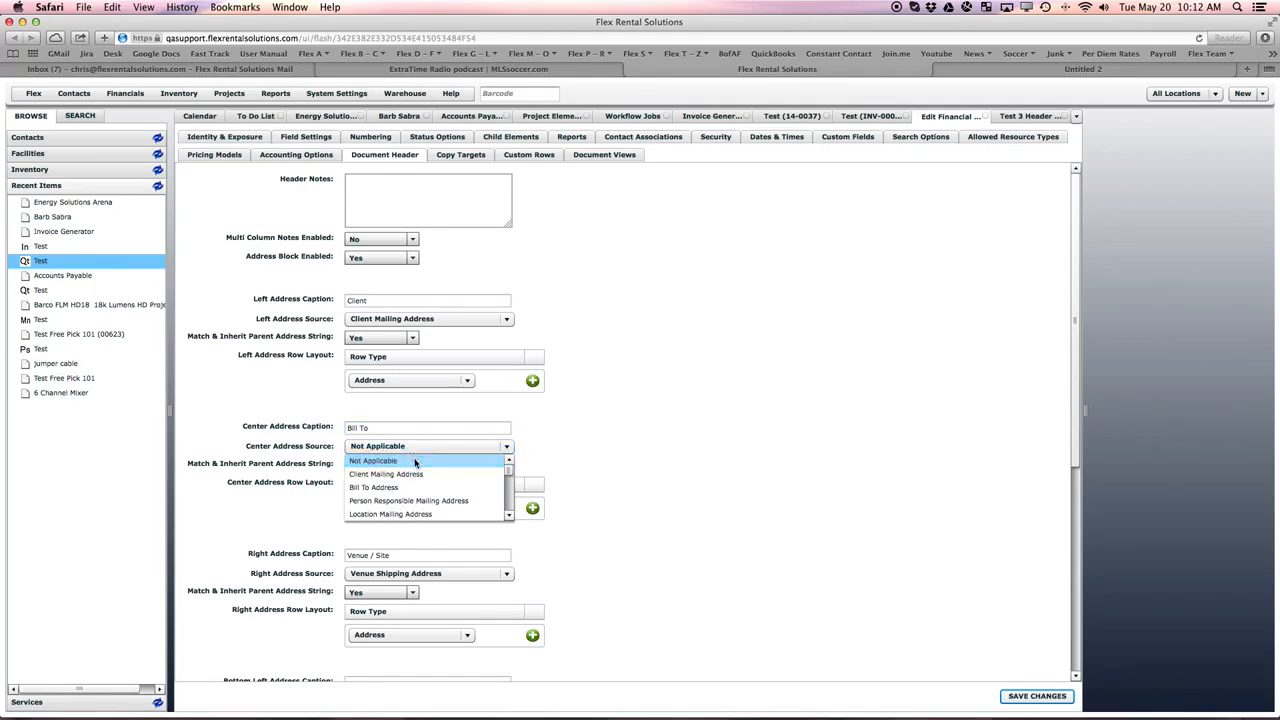
left_click(494, 487)
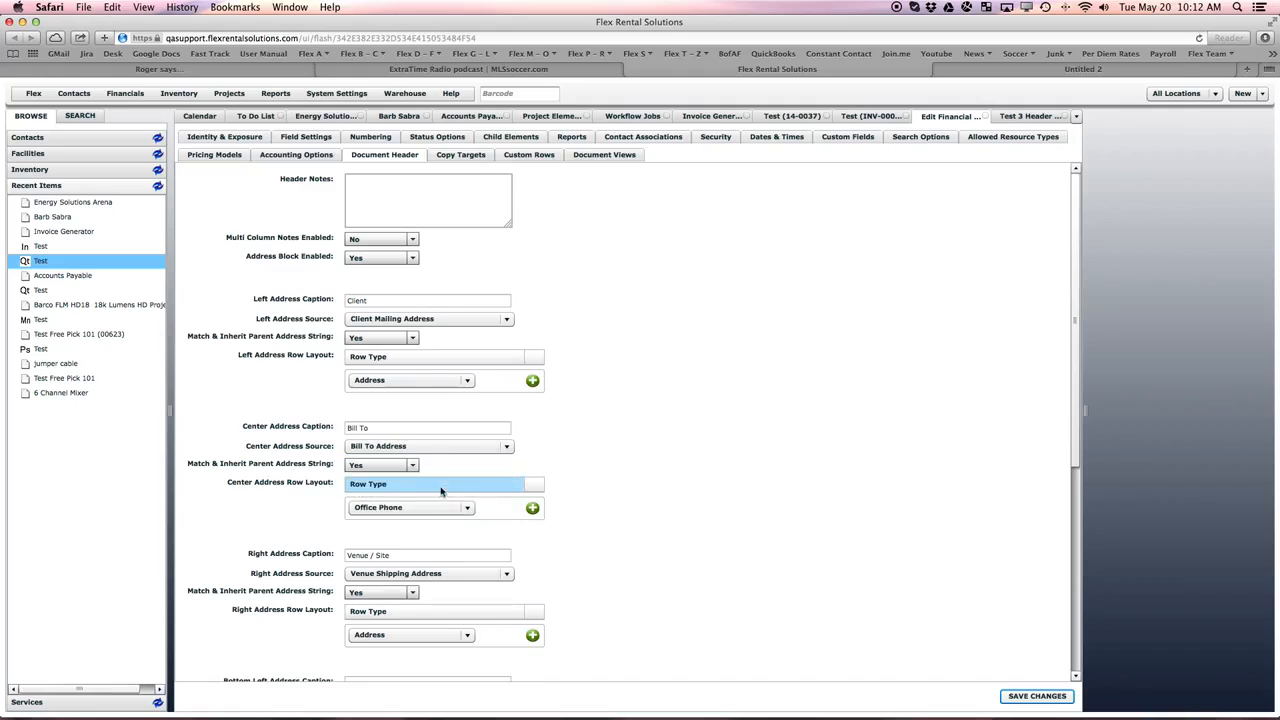
- Save the restored Quote definition and reload Test 3 Header Quote to check its header address blocks
left_click(1035, 697)
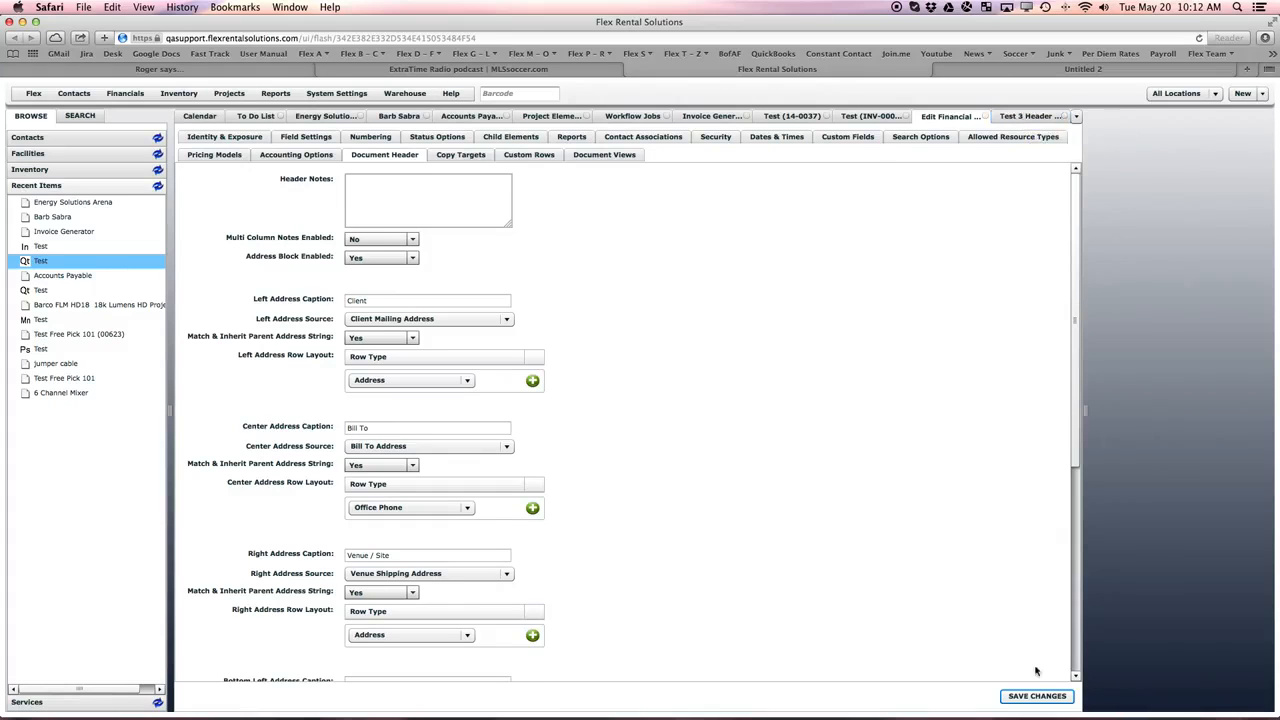
left_click(1036, 696)
left_click(1019, 117)
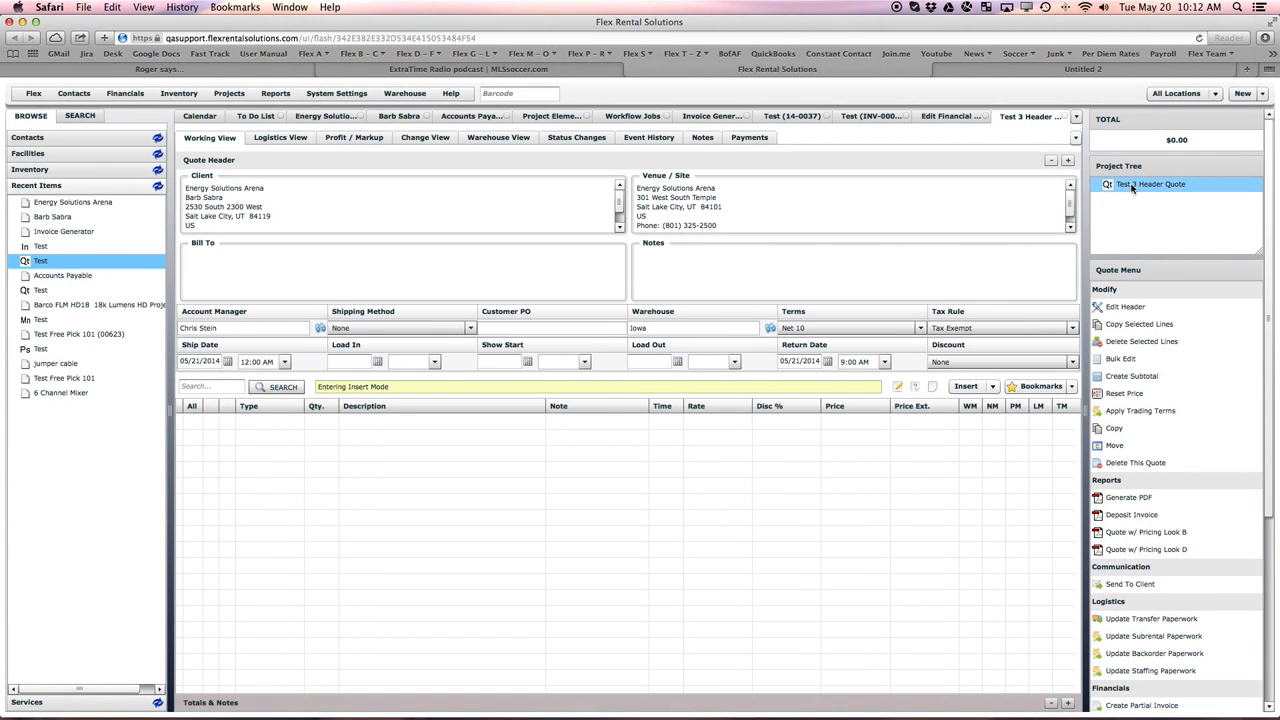
left_click(1132, 186)
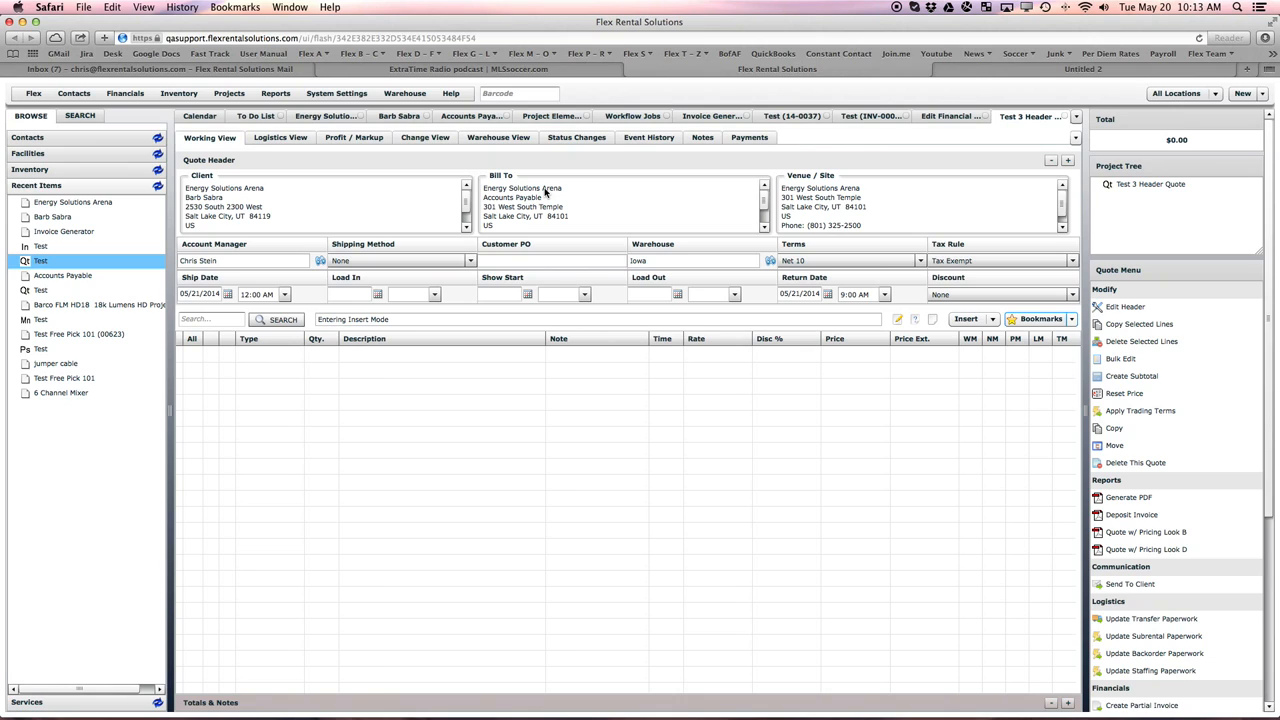
- Open the Invoice definition from the project elements list for editing
left_click(229, 94)
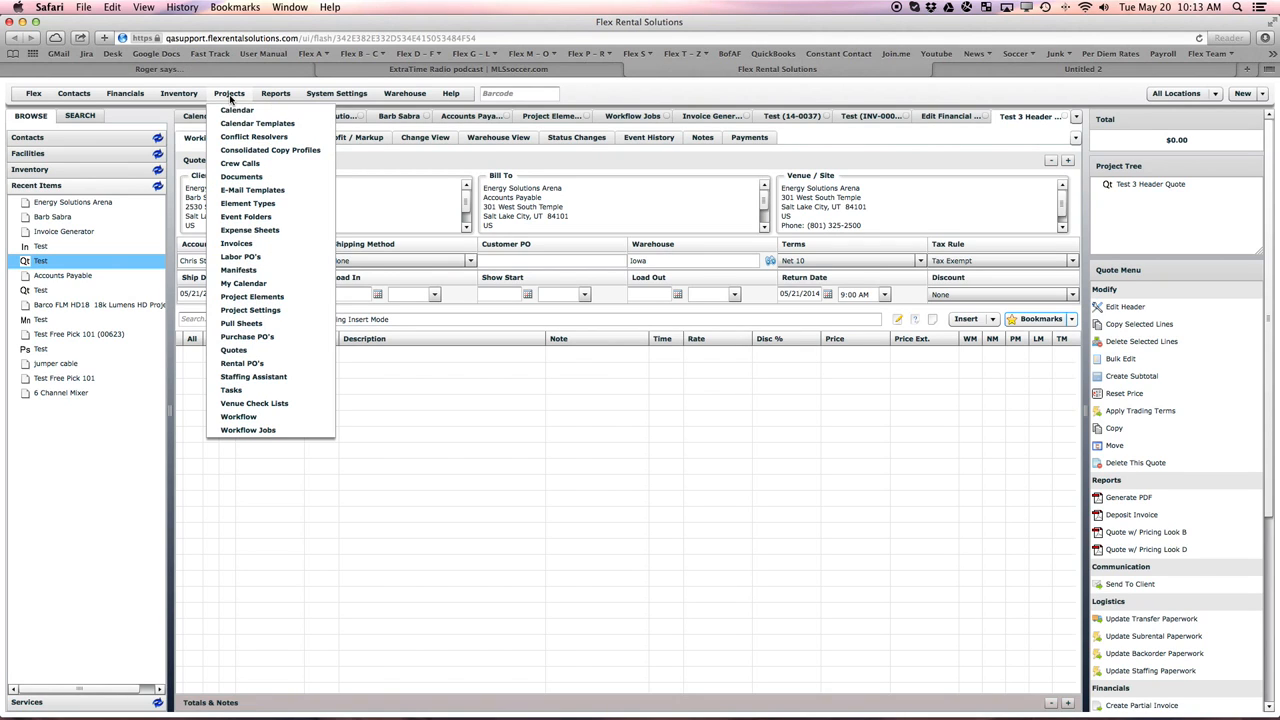
left_click(252, 297)
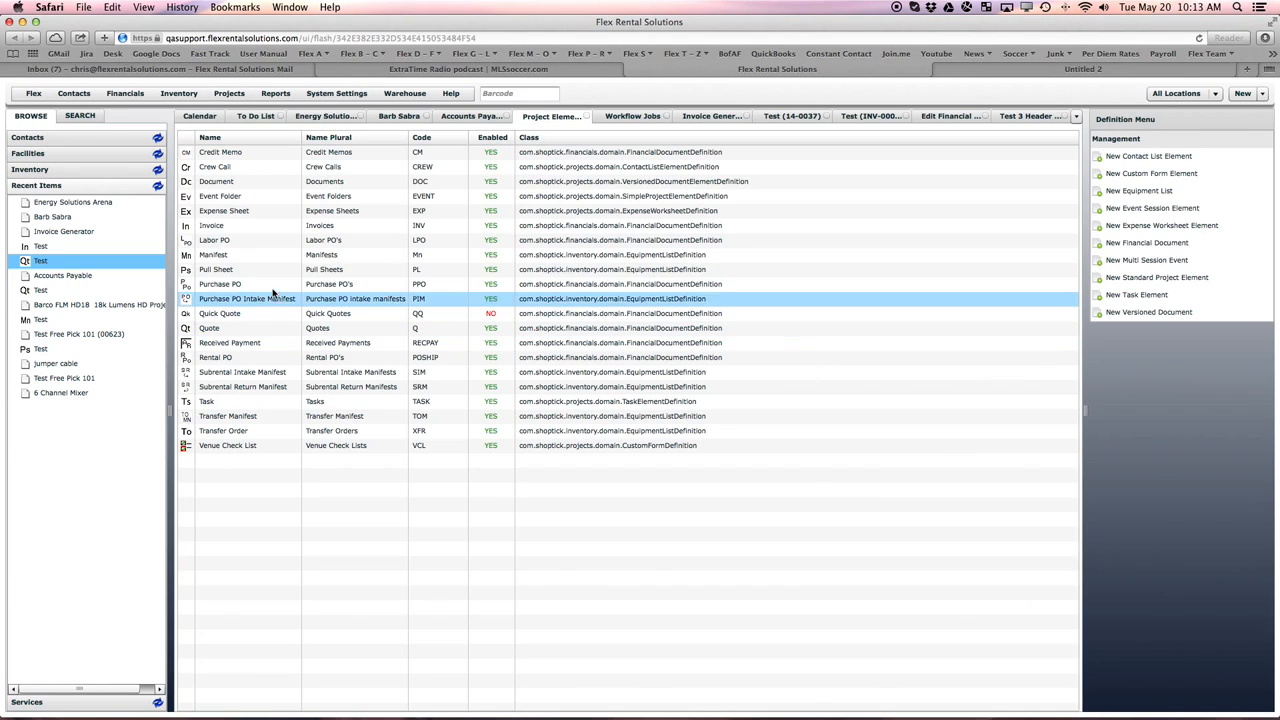
double_click(212, 227)
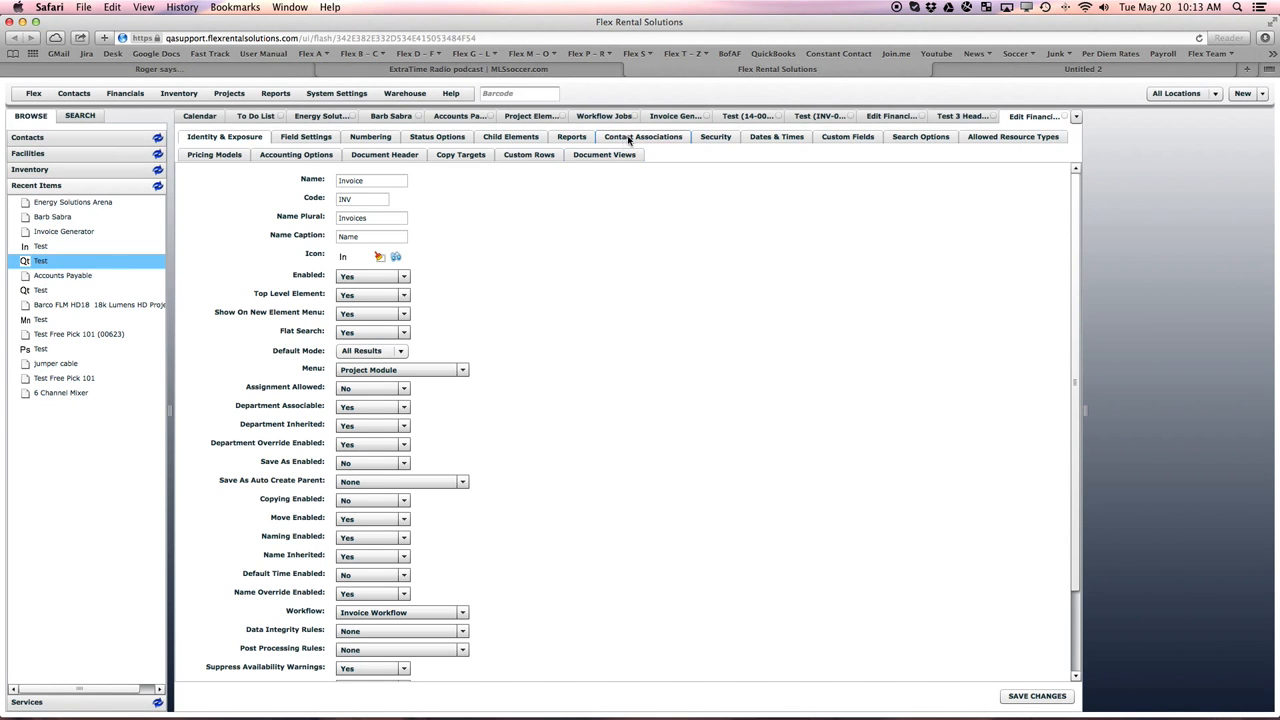
- Review the Invoice definition's contact associations and its document header address settings
left_click(629, 138)
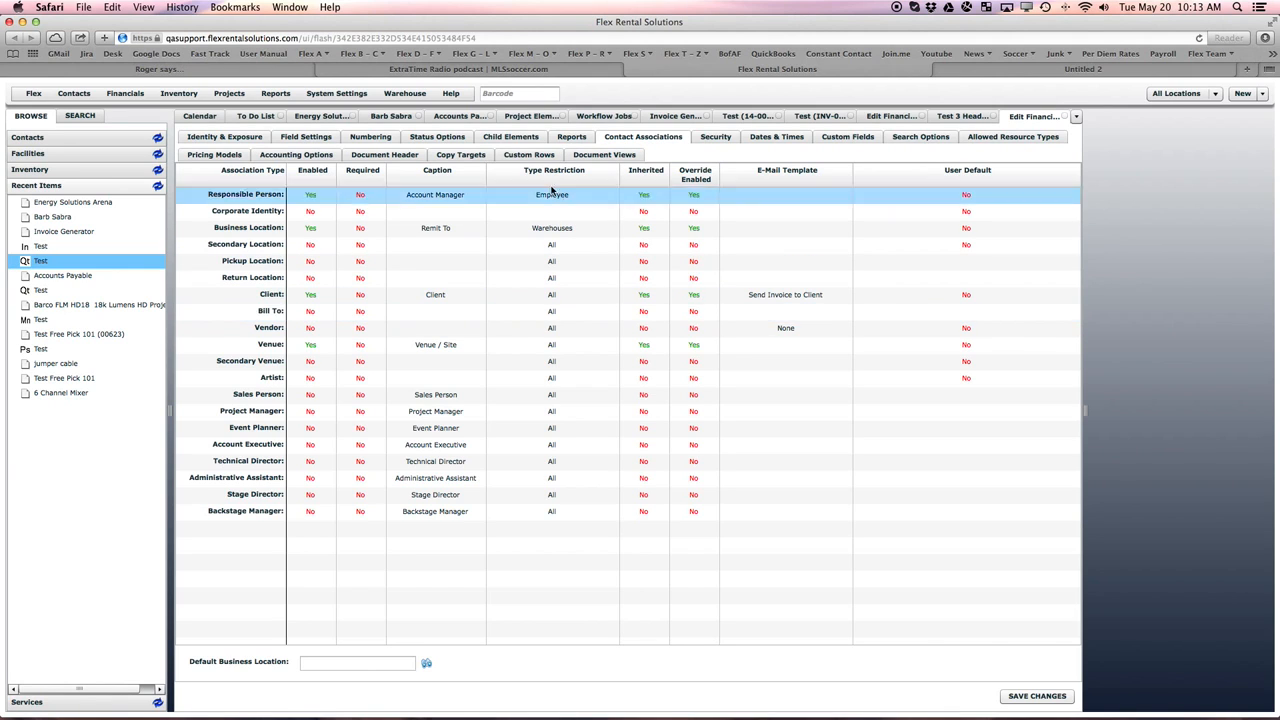
left_click(372, 154)
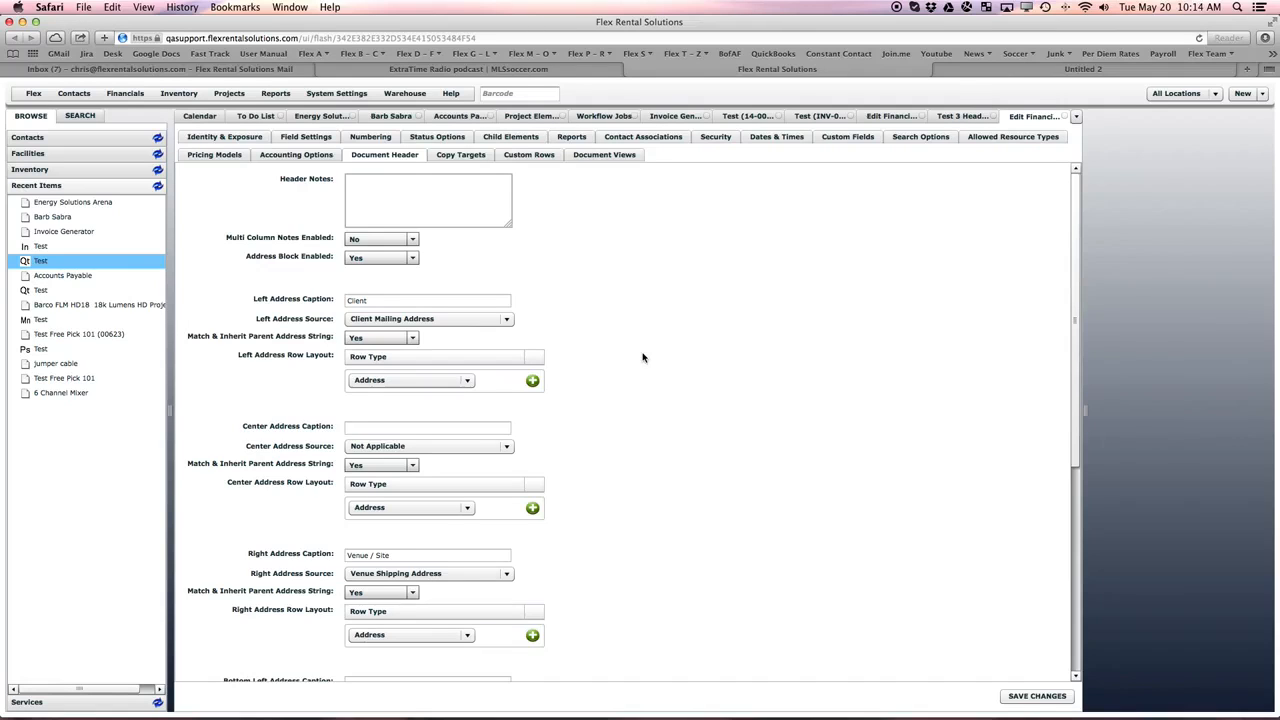
- Compare the header address blocks of the original Test quote with those of Test 3 Header Quote
left_click(745, 116)
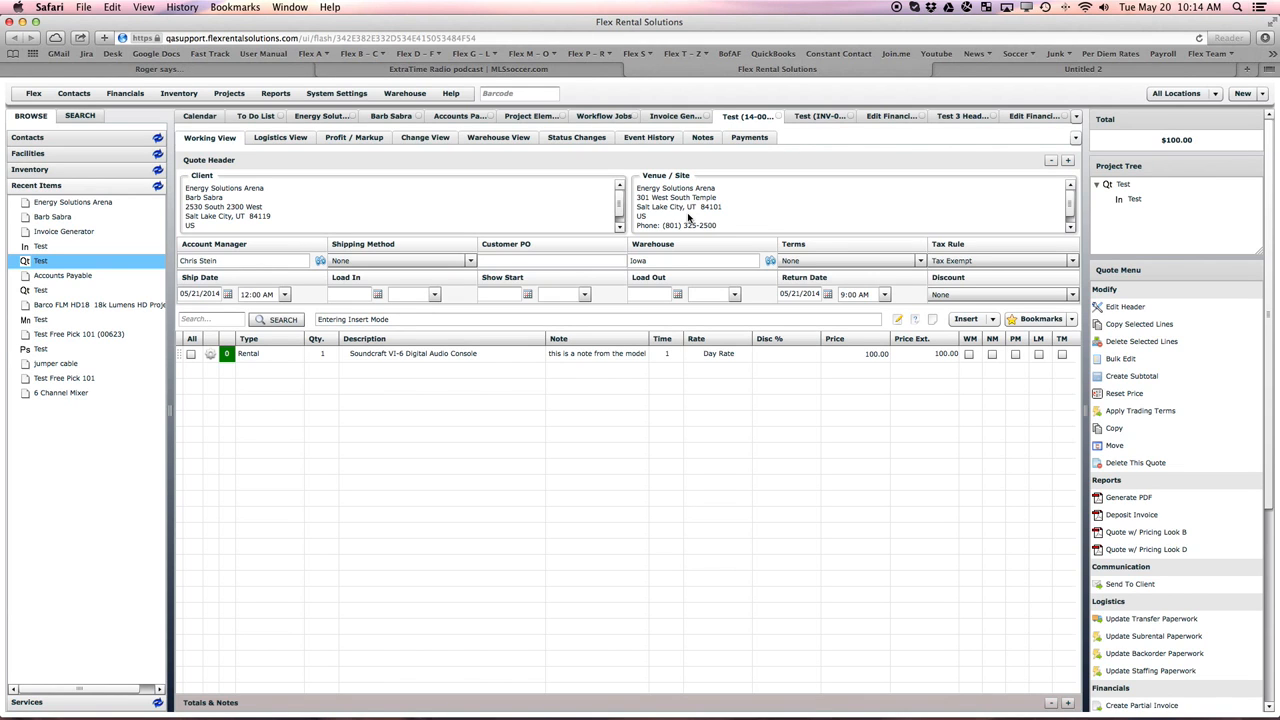
left_click(949, 117)
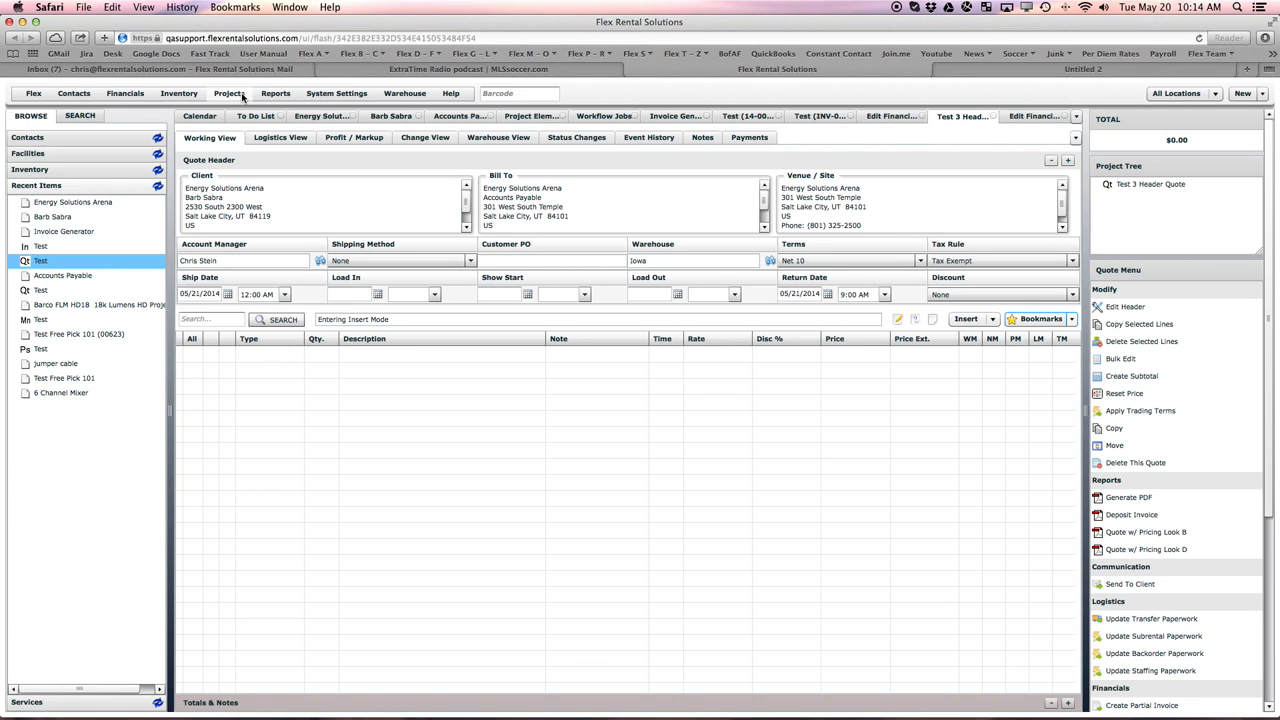
left_click(733, 117)
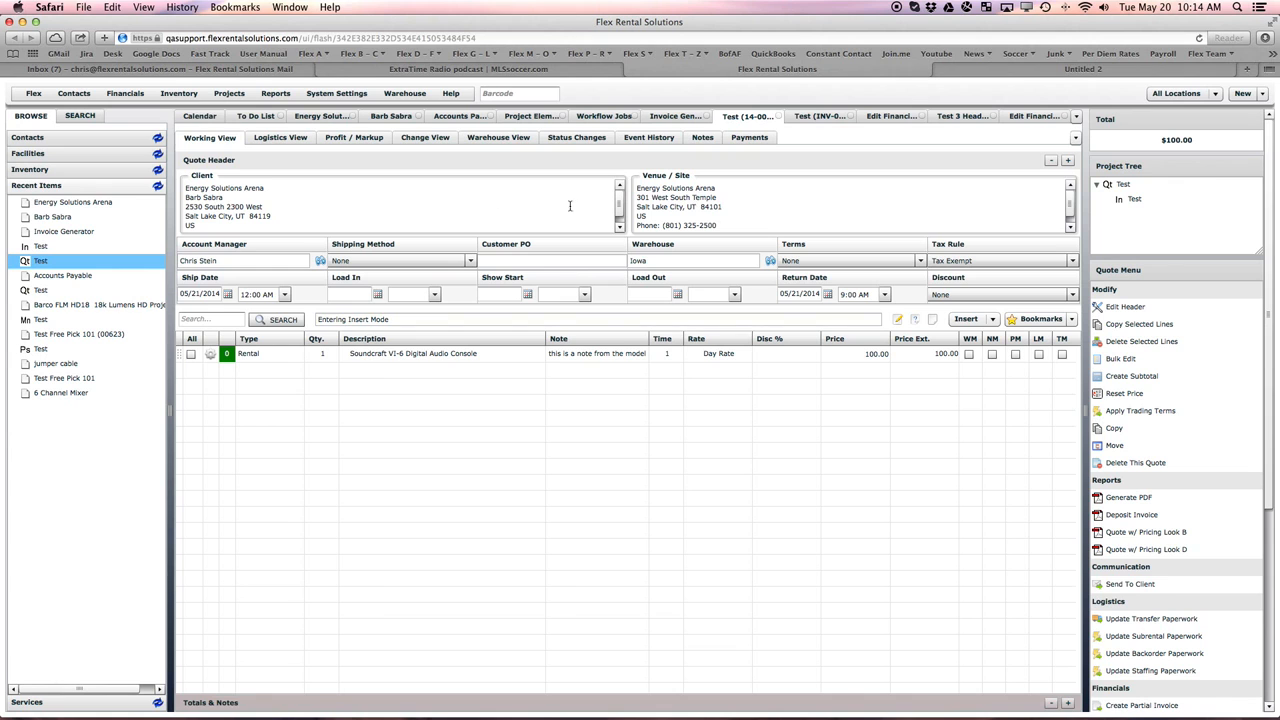
left_click(965, 117)
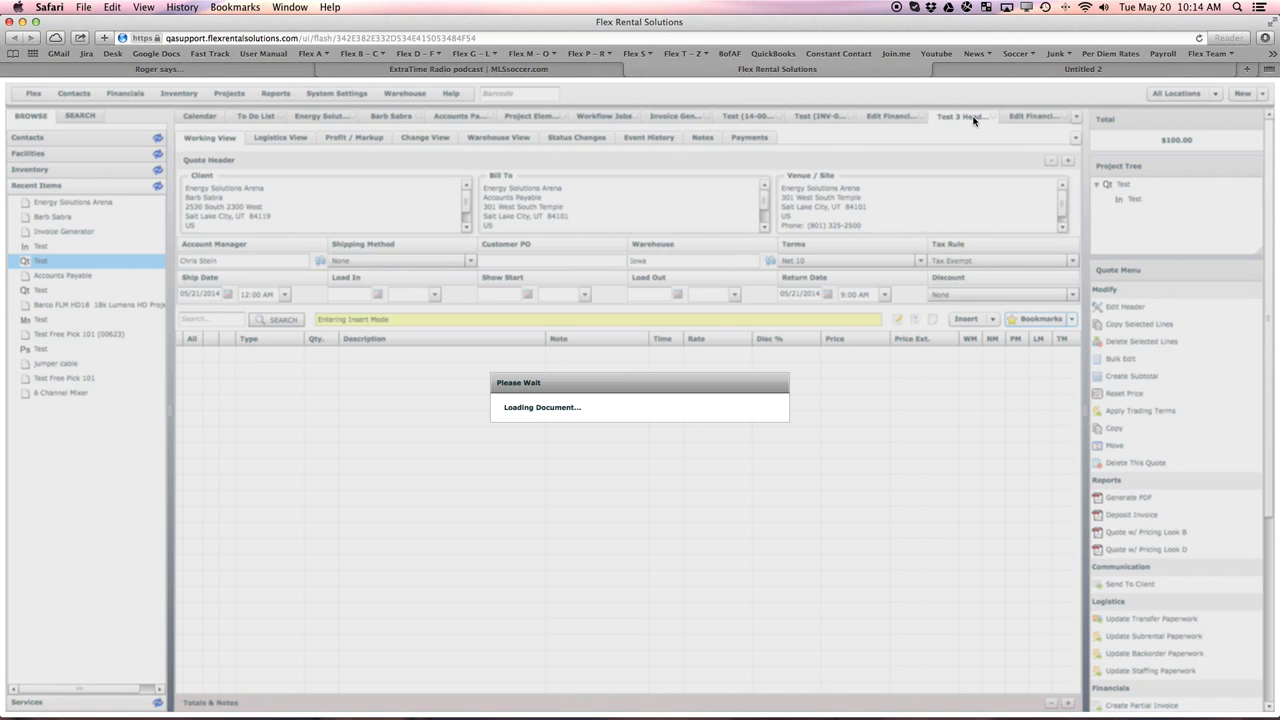